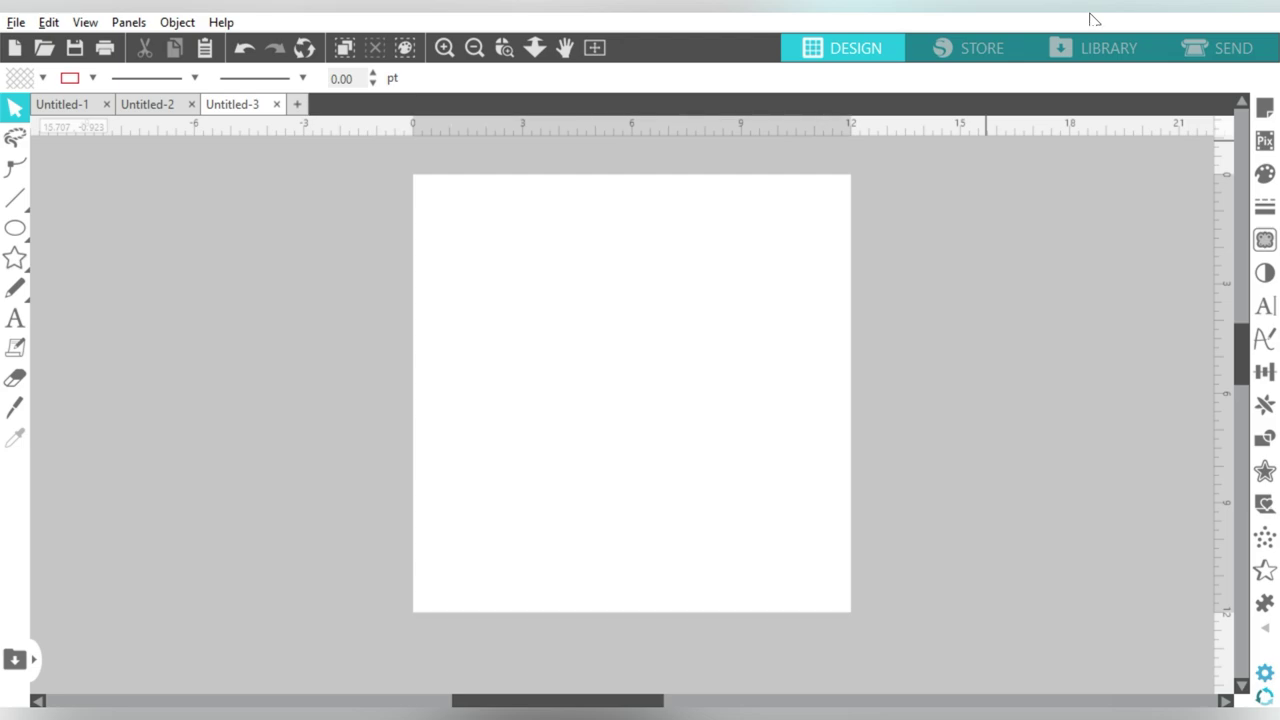
# Drag out a large Ellipse-tool circle across the middle of the blank page.
pyautogui.click(15, 380)
pyautogui.click(15, 410)
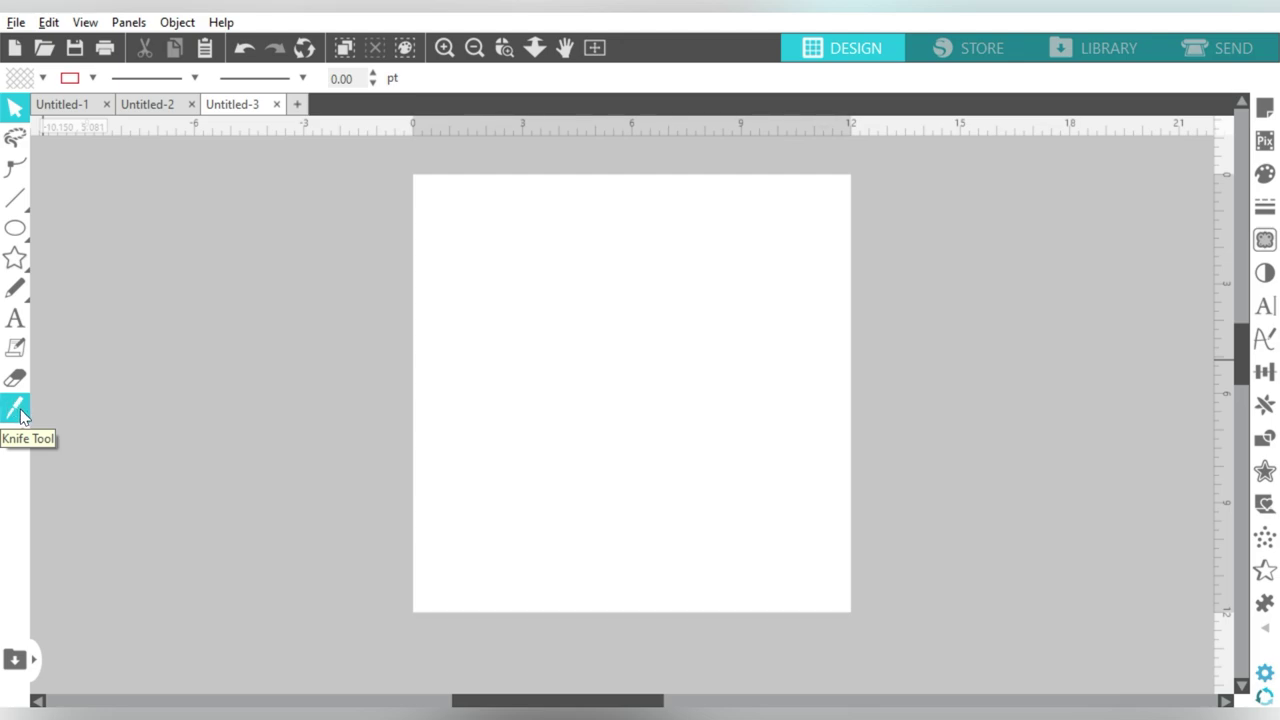
pyautogui.click(15, 228)
pyautogui.click(105, 228)
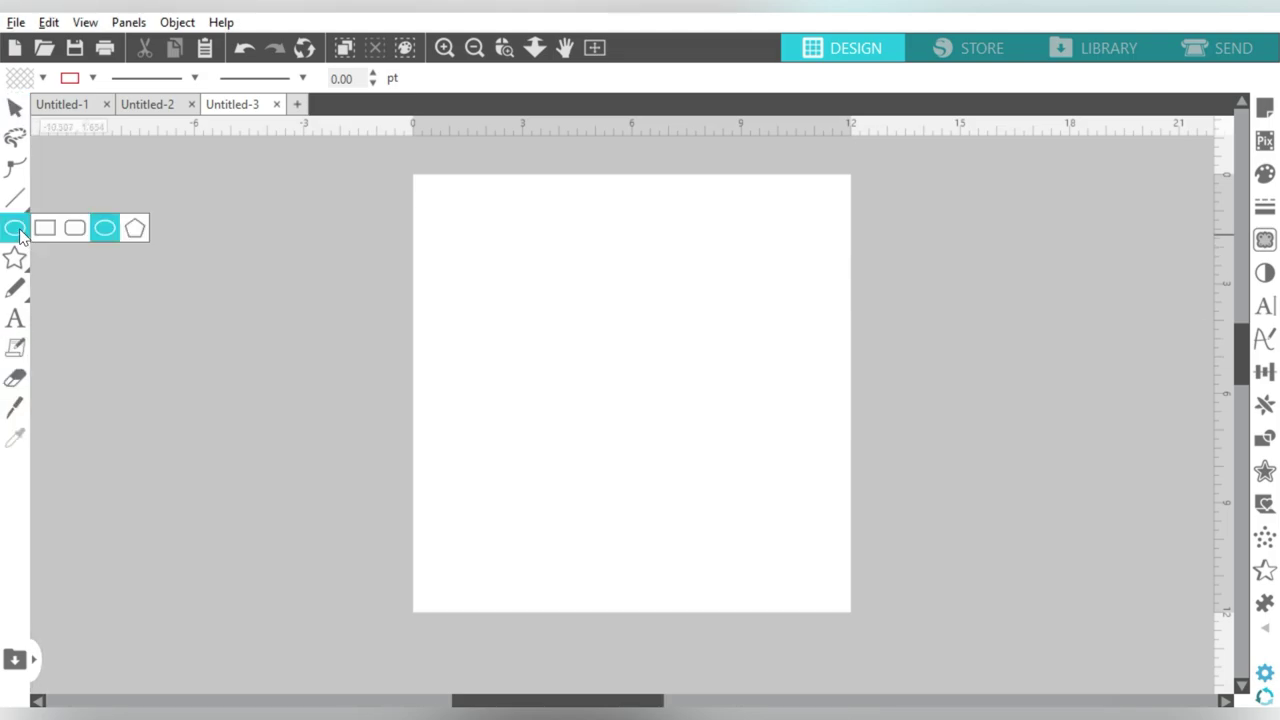
pyautogui.moveTo(457, 233); pyautogui.dragTo(800, 577)
pyautogui.click(326, 217)
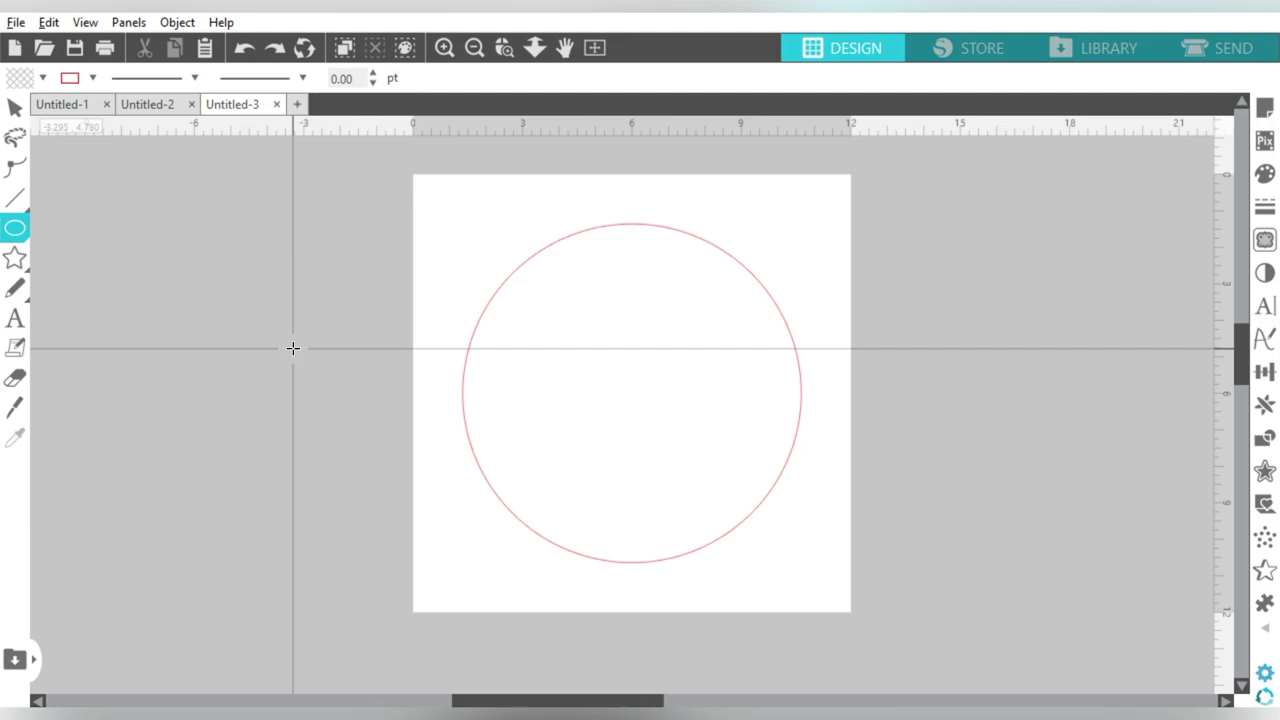
# With the Solid Straight knife, cut three chords around the circle's edge and one horizontal midline.
pyautogui.click(18, 410)
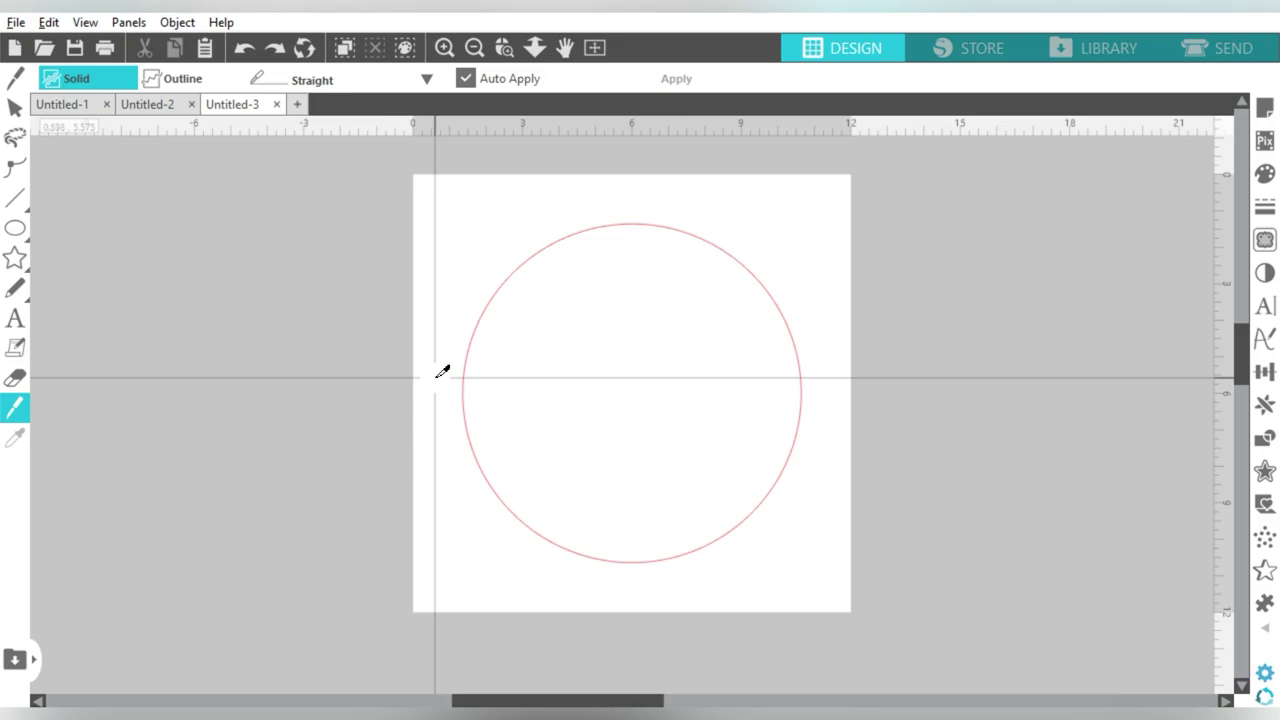
pyautogui.moveTo(434, 377)
pyautogui.mouseDown()
pyautogui.moveTo(873, 373)
pyautogui.moveTo(813, 557)
pyautogui.moveTo(810, 247)
pyautogui.mouseUp()
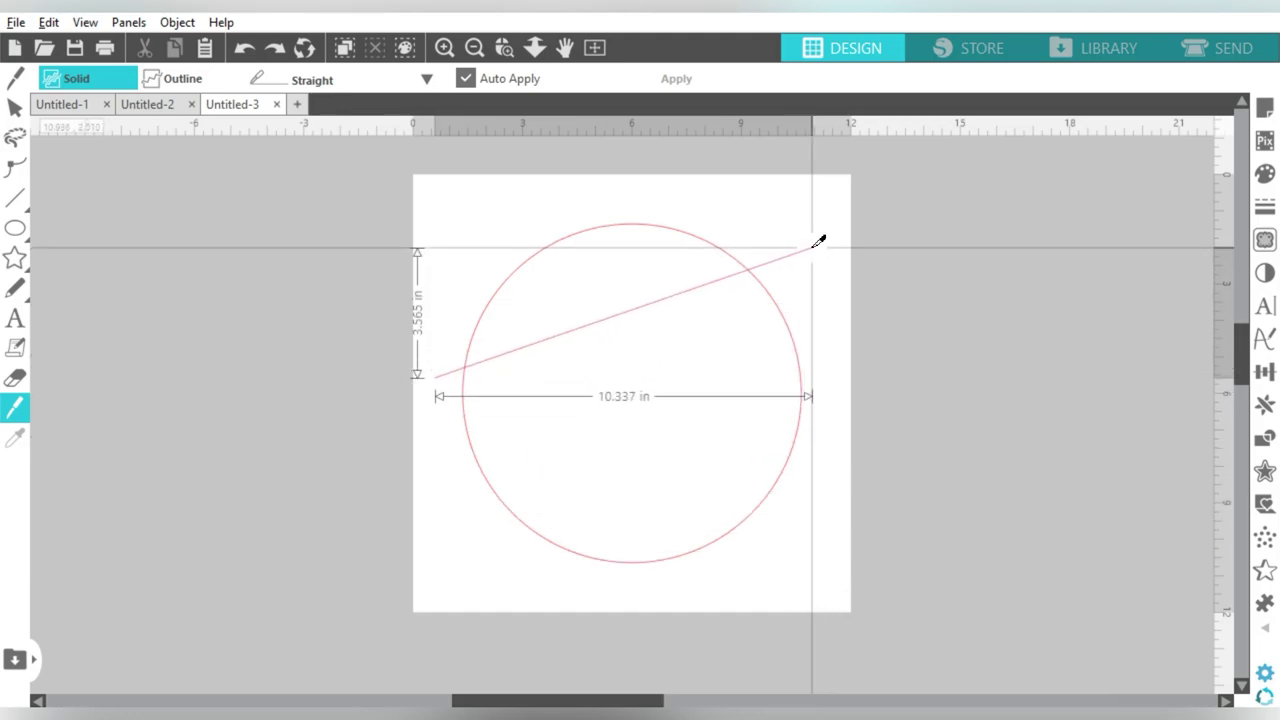
pyautogui.moveTo(809, 247); pyautogui.dragTo(693, 582)
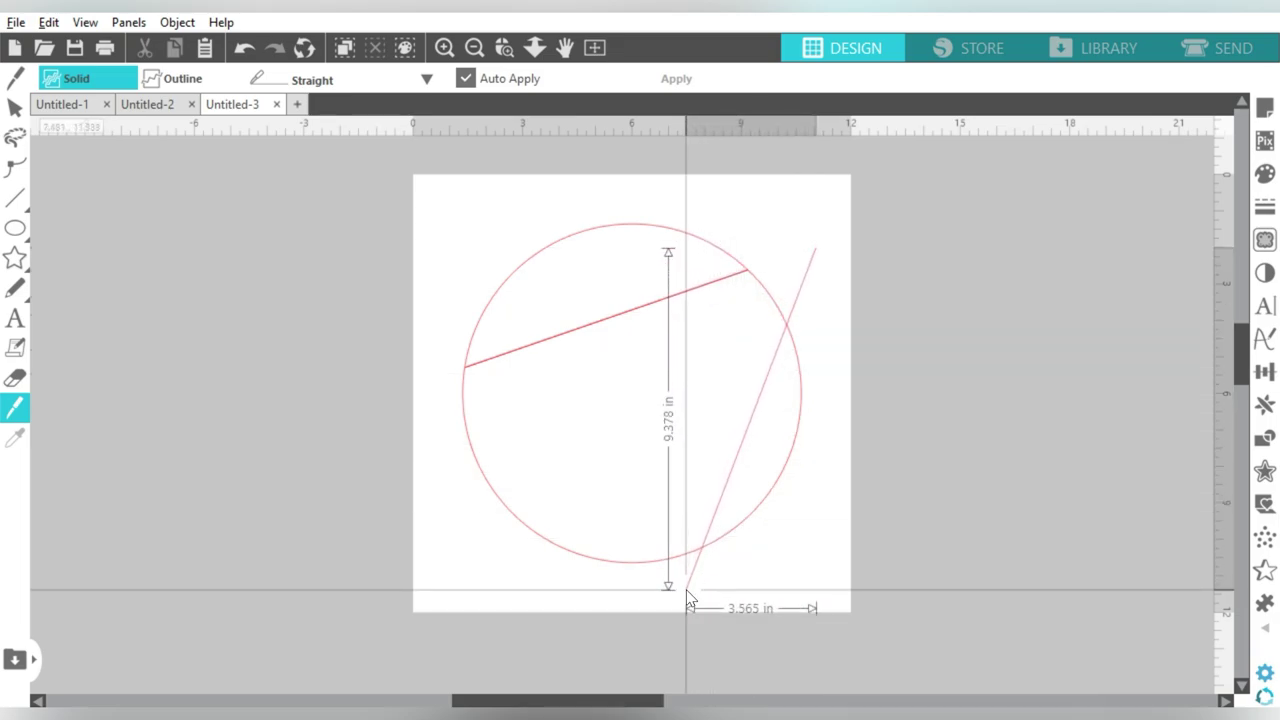
pyautogui.moveTo(440, 378)
pyautogui.mouseDown()
pyautogui.moveTo(694, 573)
pyautogui.moveTo(728, 576)
pyautogui.mouseUp()
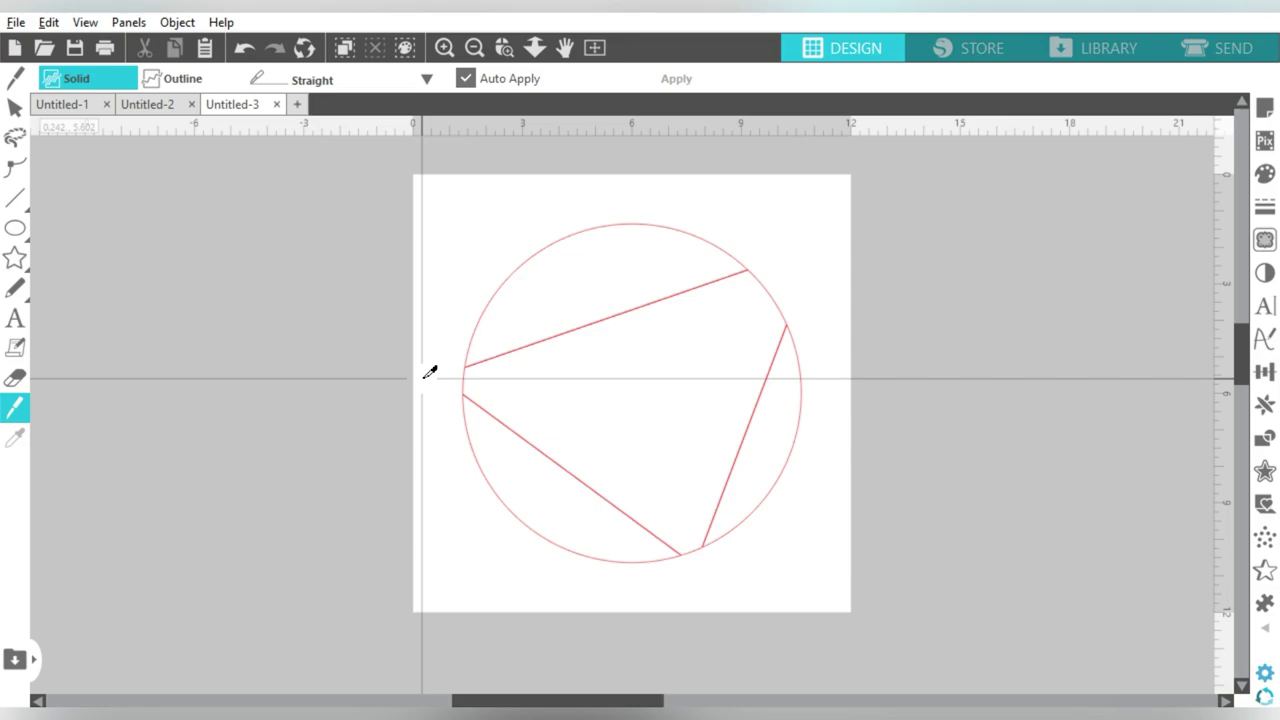
pyautogui.moveTo(423, 378)
pyautogui.mouseDown()
pyautogui.moveTo(861, 280)
pyautogui.moveTo(885, 420)
pyautogui.moveTo(869, 578)
pyautogui.moveTo(737, 614)
pyautogui.moveTo(405, 640)
pyautogui.moveTo(886, 471)
pyautogui.moveTo(951, 403)
pyautogui.moveTo(849, 211)
pyautogui.moveTo(655, 165)
pyautogui.moveTo(849, 376)
pyautogui.moveTo(985, 381)
pyautogui.mouseUp()
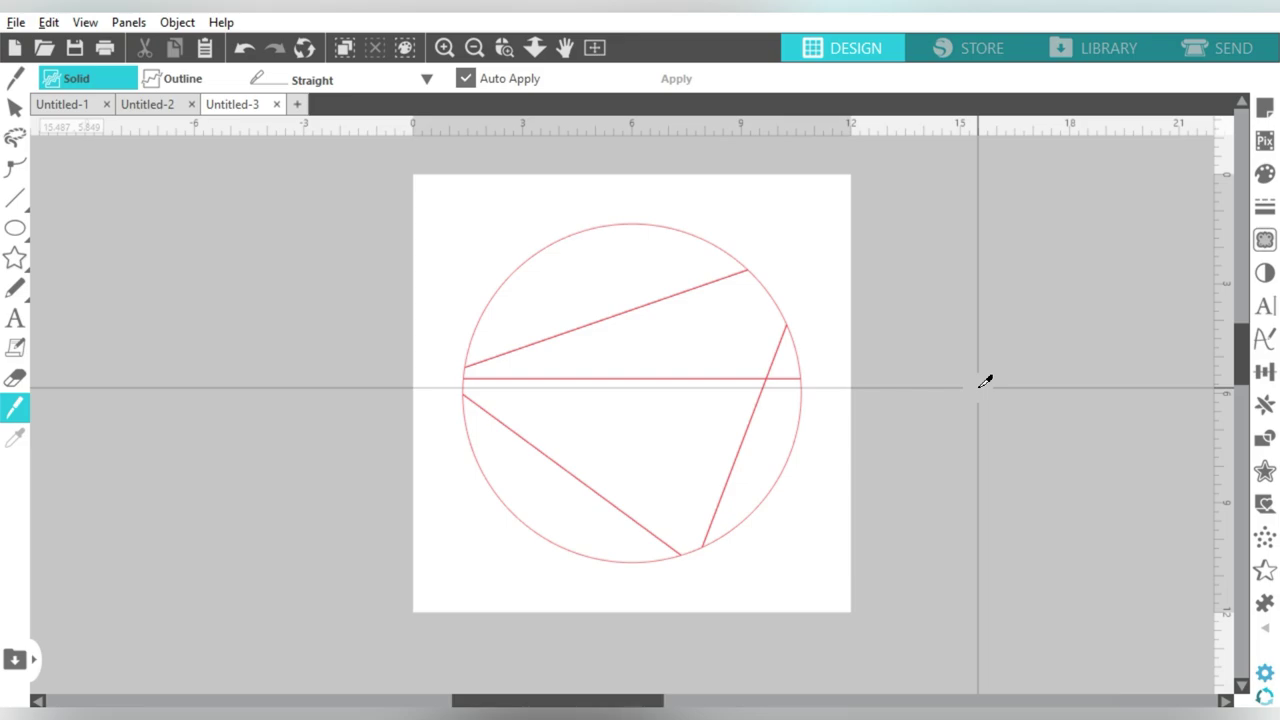
# Nudge the top cap, thin strip, right sliver, bottom-left and middle pieces slightly apart.
pyautogui.click(14, 107)
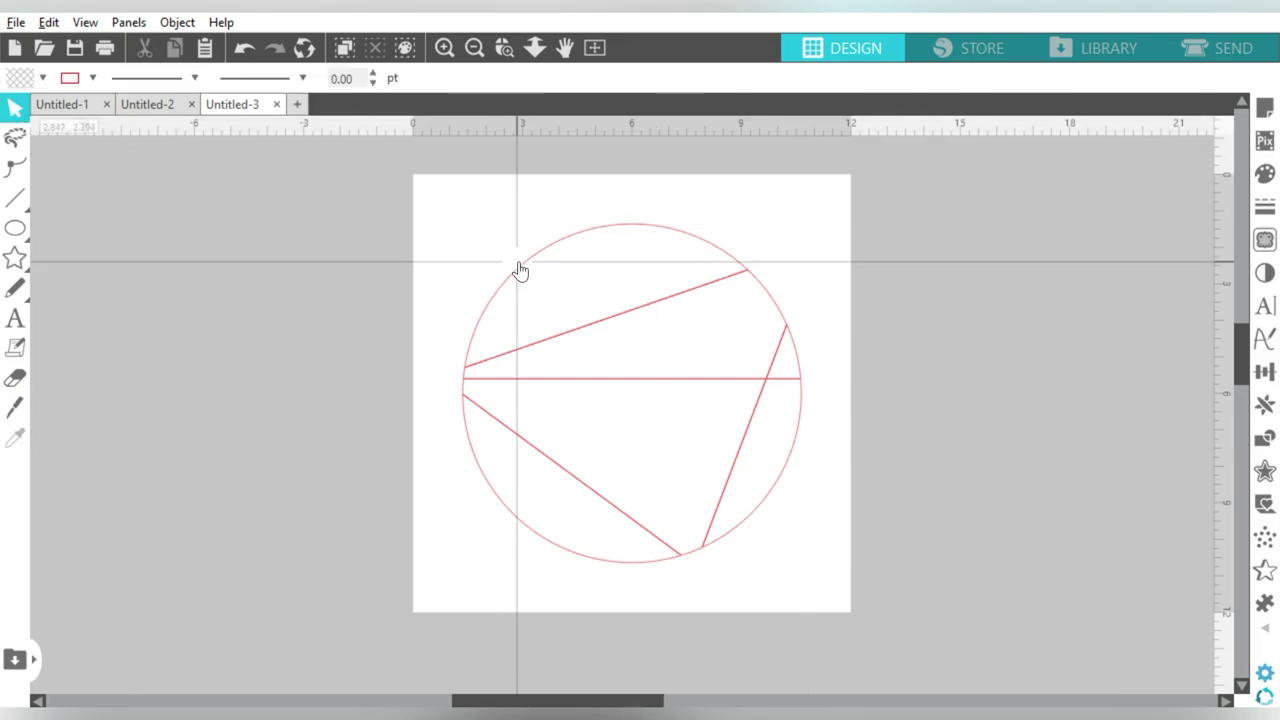
pyautogui.moveTo(517, 265); pyautogui.dragTo(498, 236)
pyautogui.moveTo(628, 318); pyautogui.dragTo(645, 296)
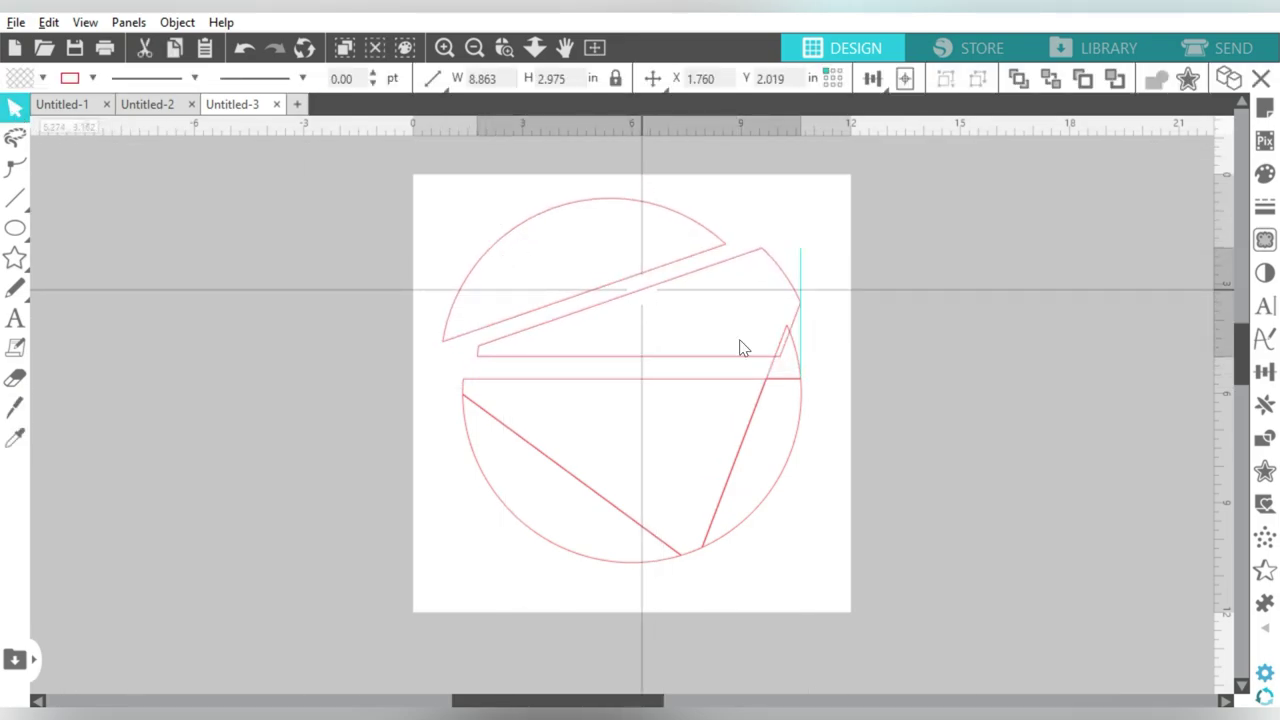
pyautogui.moveTo(813, 442); pyautogui.dragTo(846, 462)
pyautogui.moveTo(603, 533)
pyautogui.mouseDown()
pyautogui.moveTo(586, 560)
pyautogui.moveTo(626, 539)
pyautogui.mouseUp()
pyautogui.moveTo(797, 370); pyautogui.dragTo(822, 372)
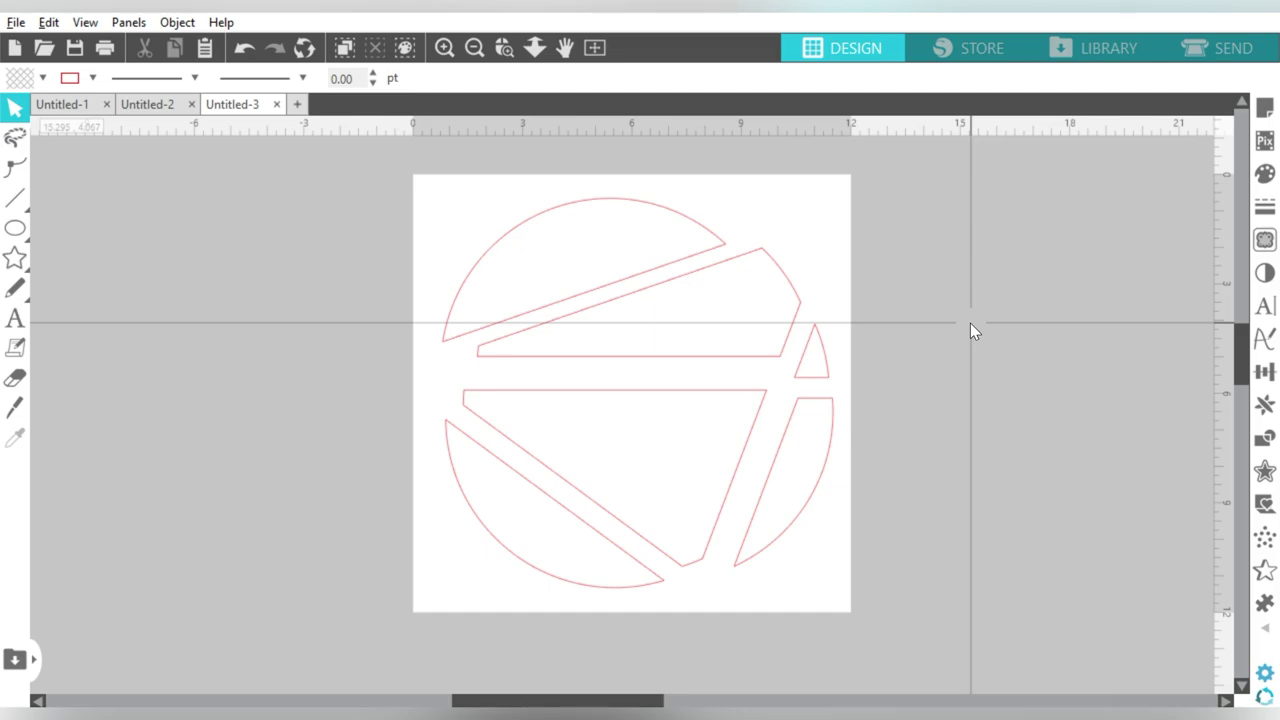
pyautogui.click(13, 408)
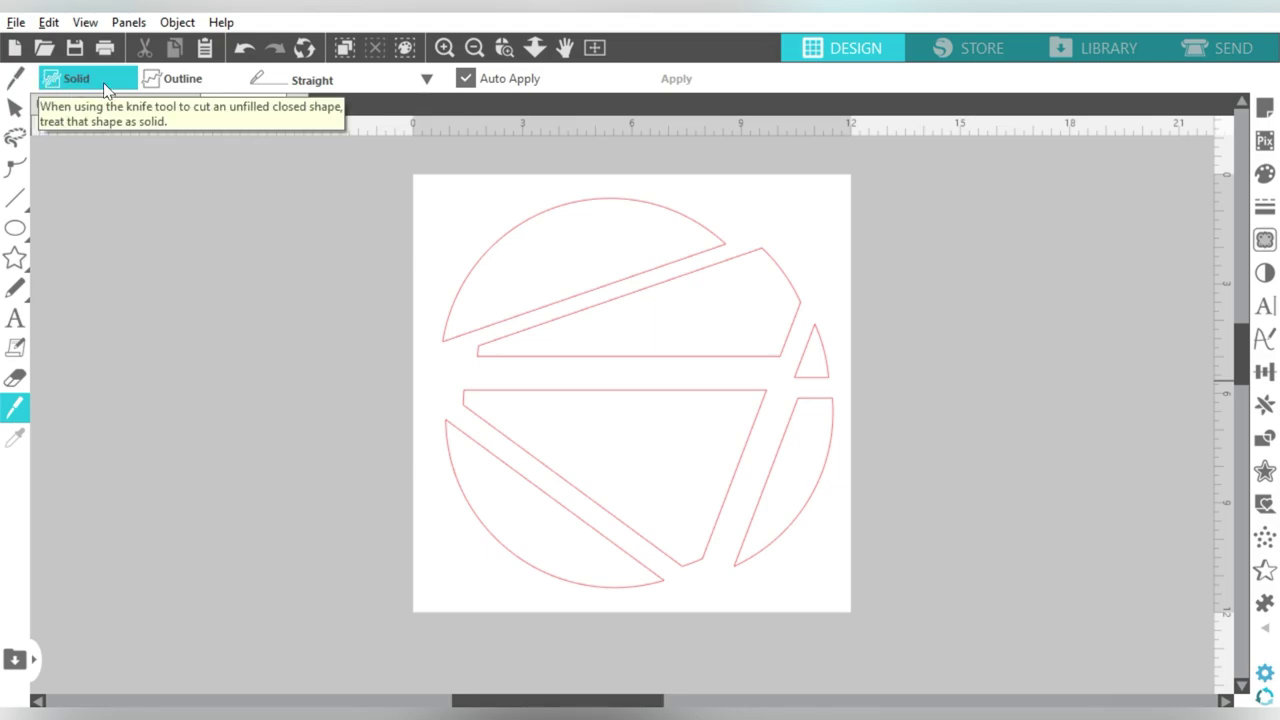
# Cut across the lower pieces with the Outline knife and move the open fragments off-page left.
pyautogui.click(178, 82)
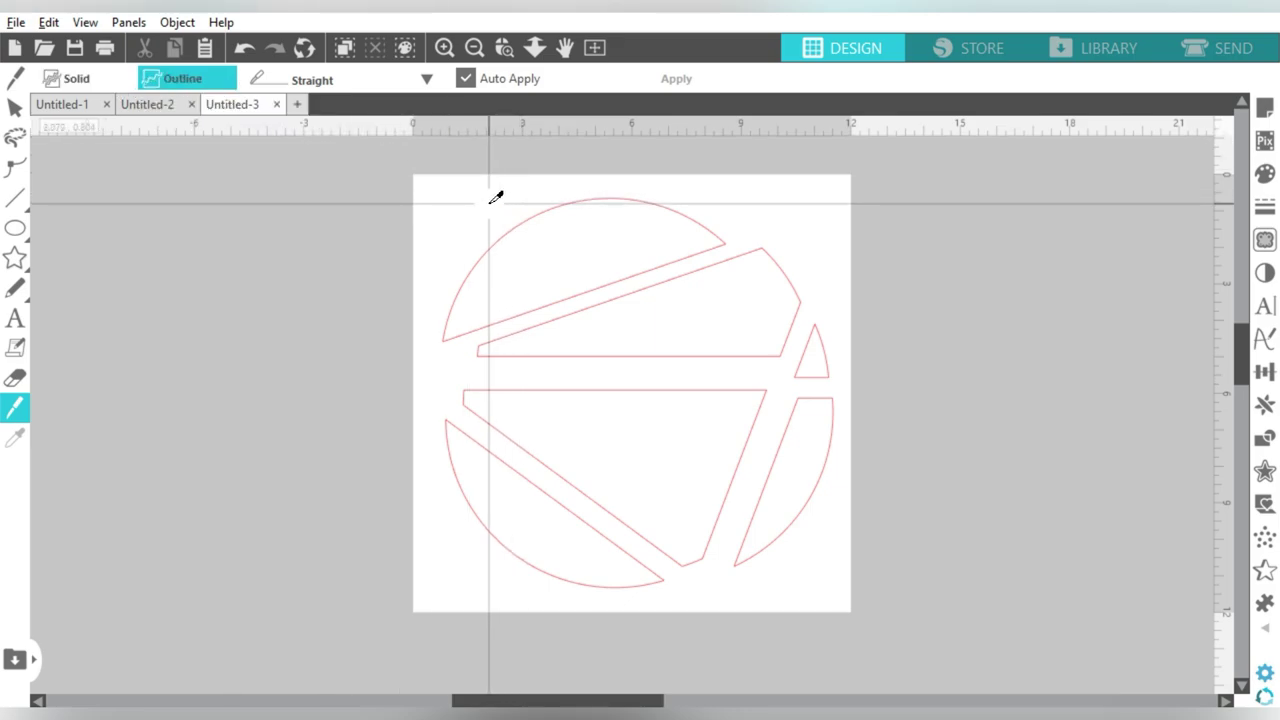
pyautogui.moveTo(448, 389)
pyautogui.mouseDown()
pyautogui.moveTo(729, 477)
pyautogui.moveTo(746, 497)
pyautogui.mouseUp()
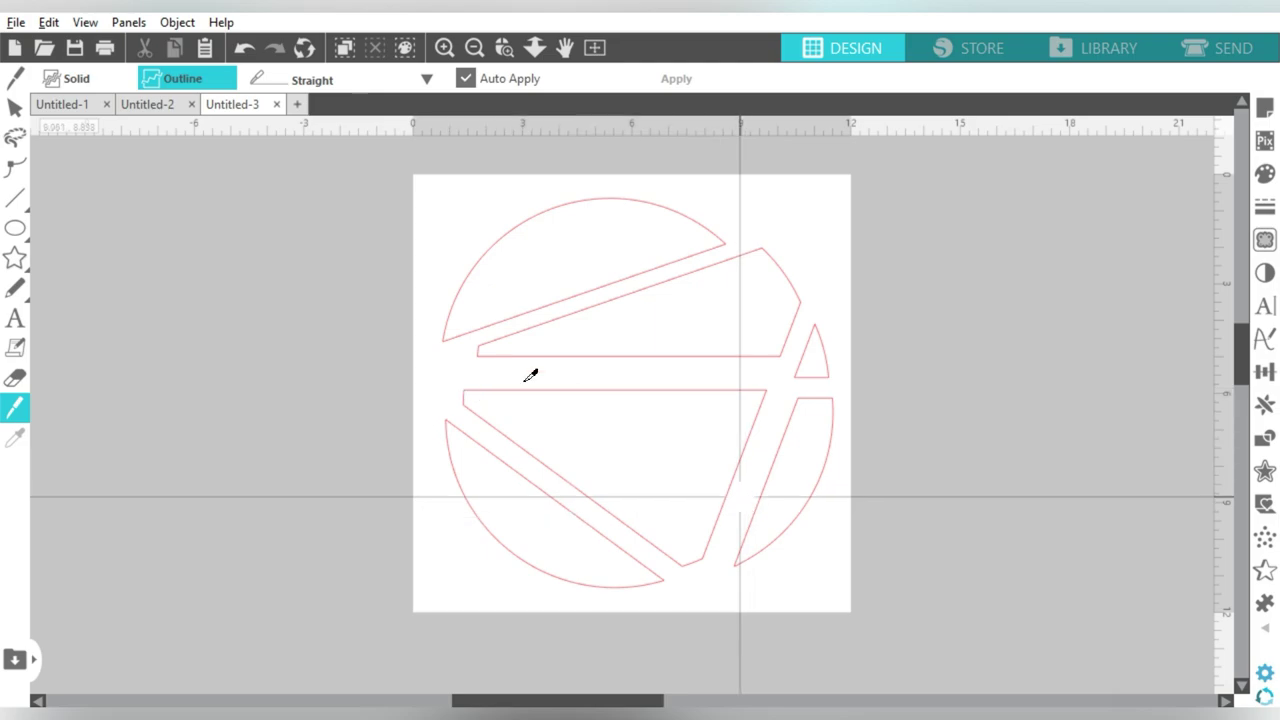
pyautogui.click(10, 110)
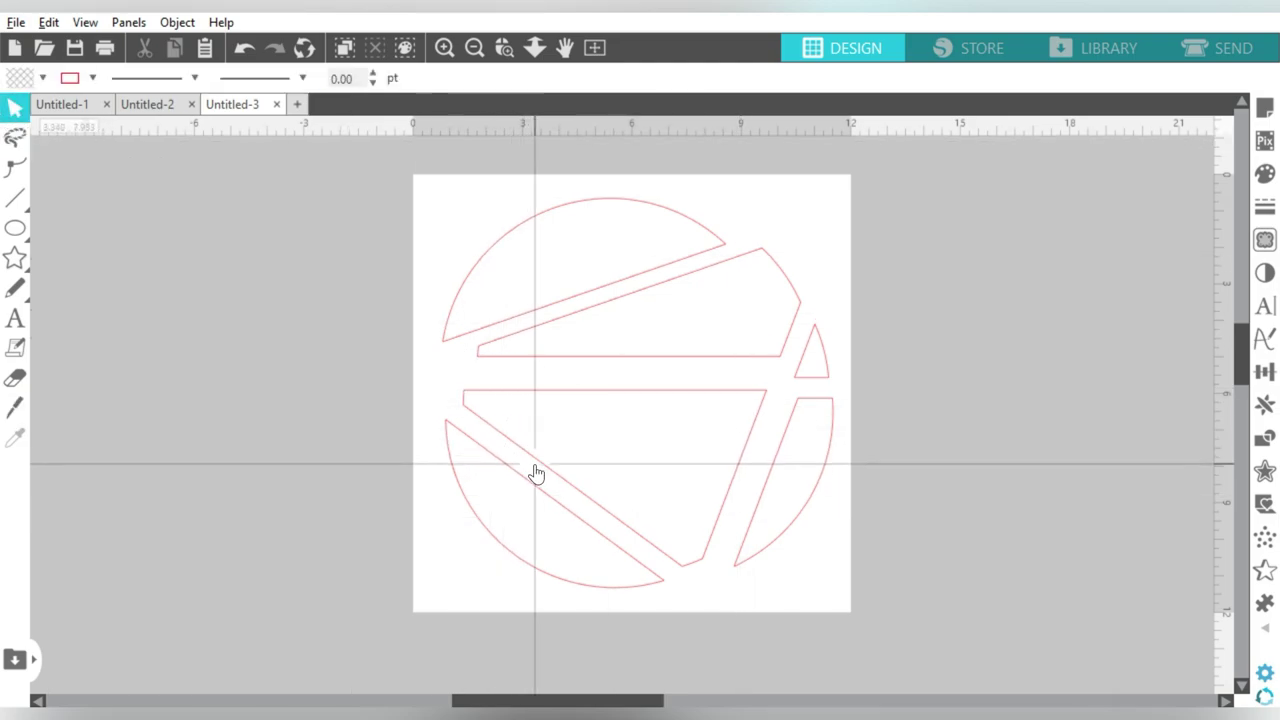
pyautogui.moveTo(531, 469)
pyautogui.mouseDown()
pyautogui.moveTo(227, 453)
pyautogui.moveTo(154, 434)
pyautogui.mouseUp()
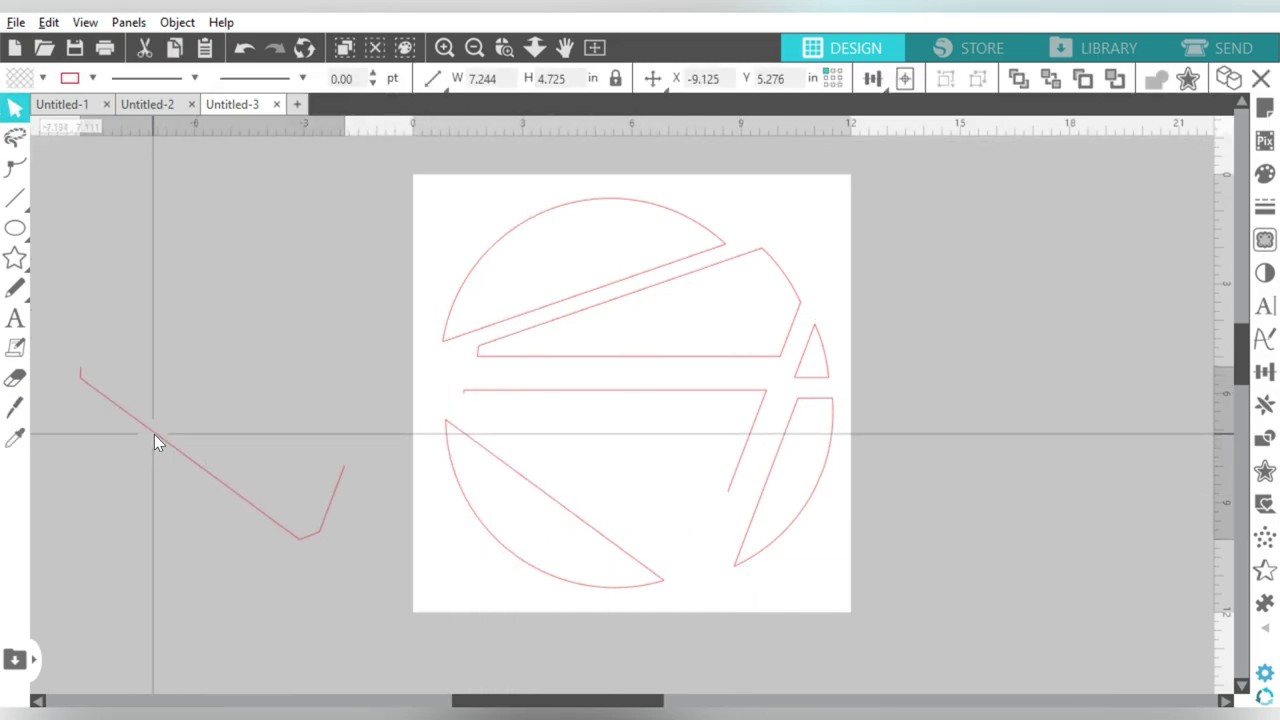
pyautogui.click(580, 405)
pyautogui.moveTo(581, 405); pyautogui.dragTo(205, 323)
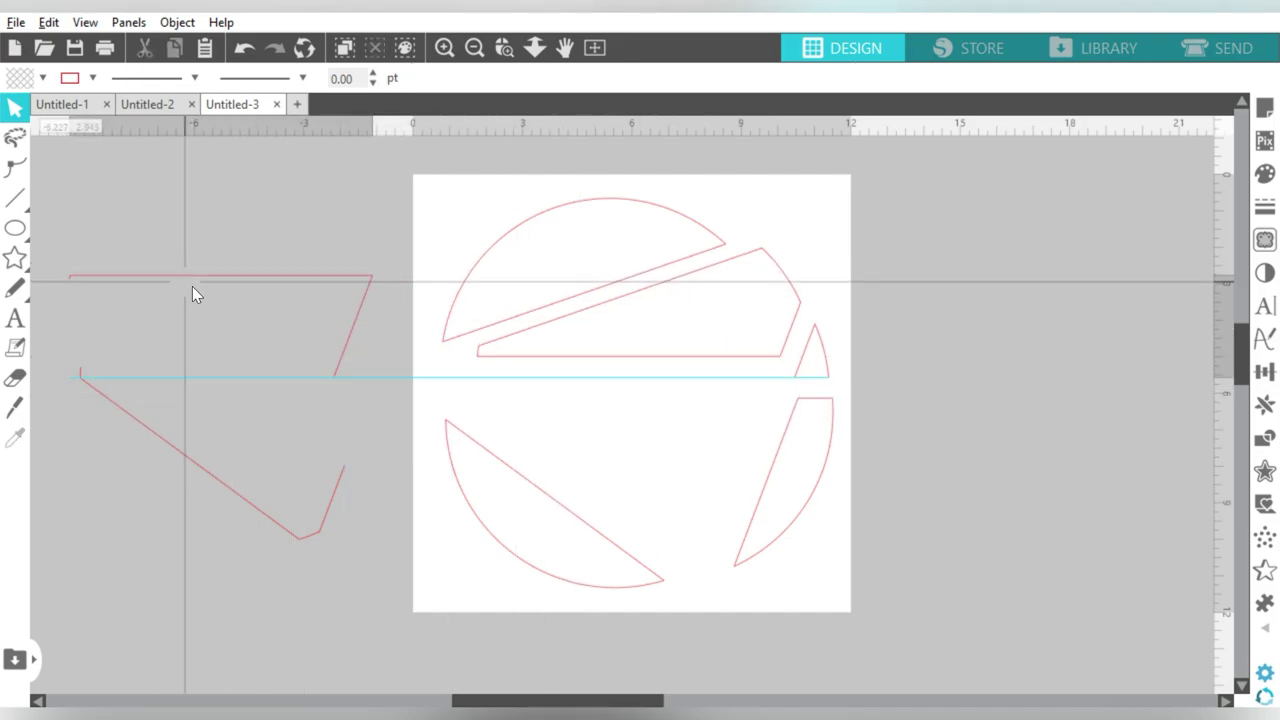
pyautogui.click(98, 331)
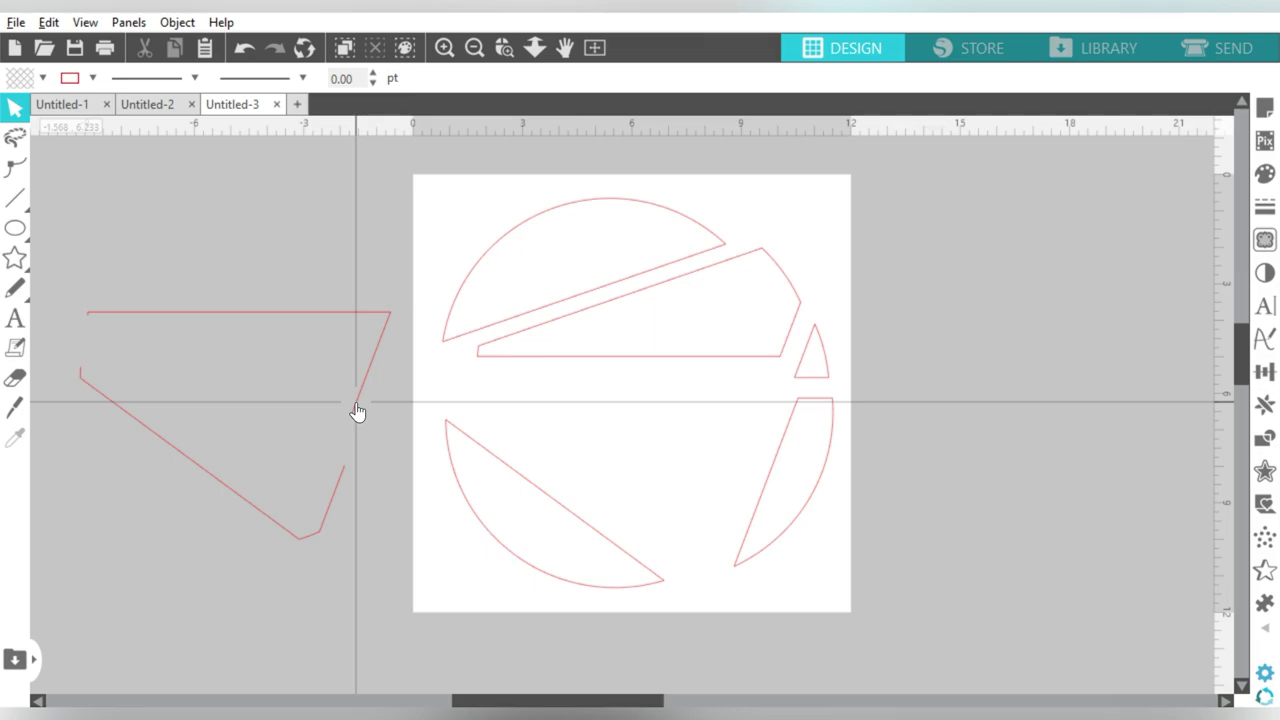
# Toggle the knife between Solid and Outline modes, leaving it on Solid.
pyautogui.click(15, 409)
pyautogui.click(80, 78)
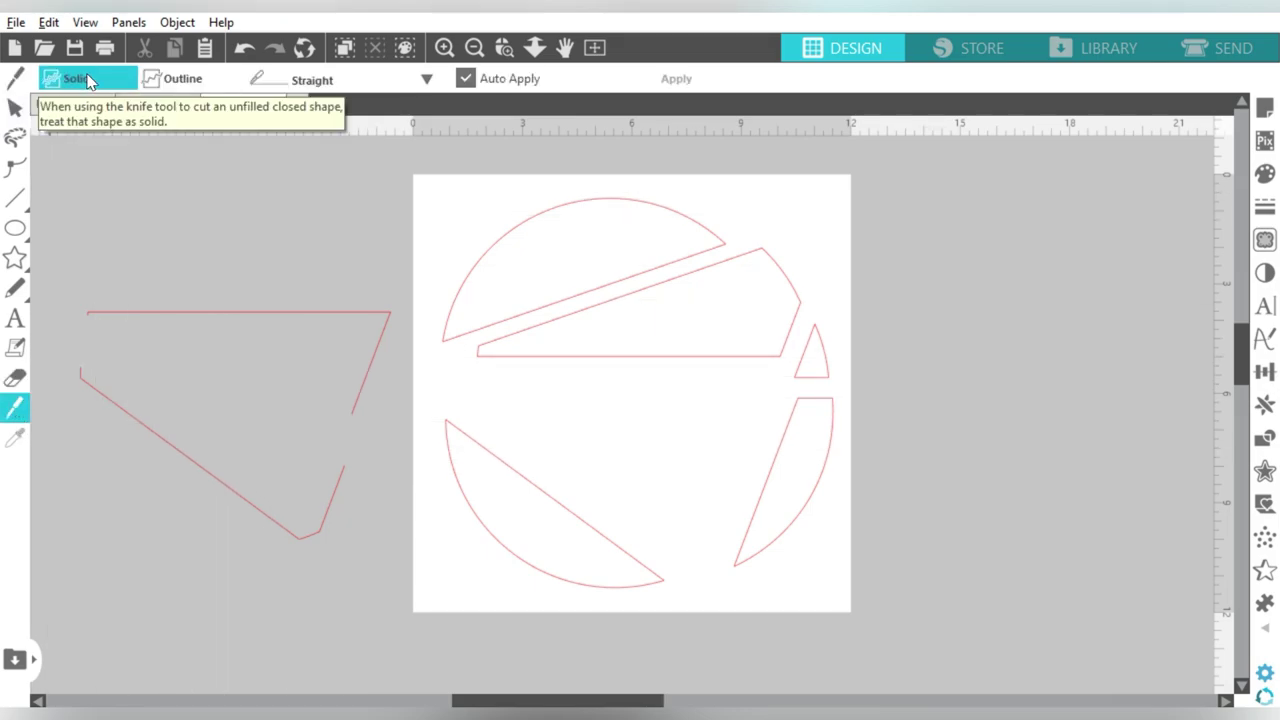
pyautogui.click(169, 78)
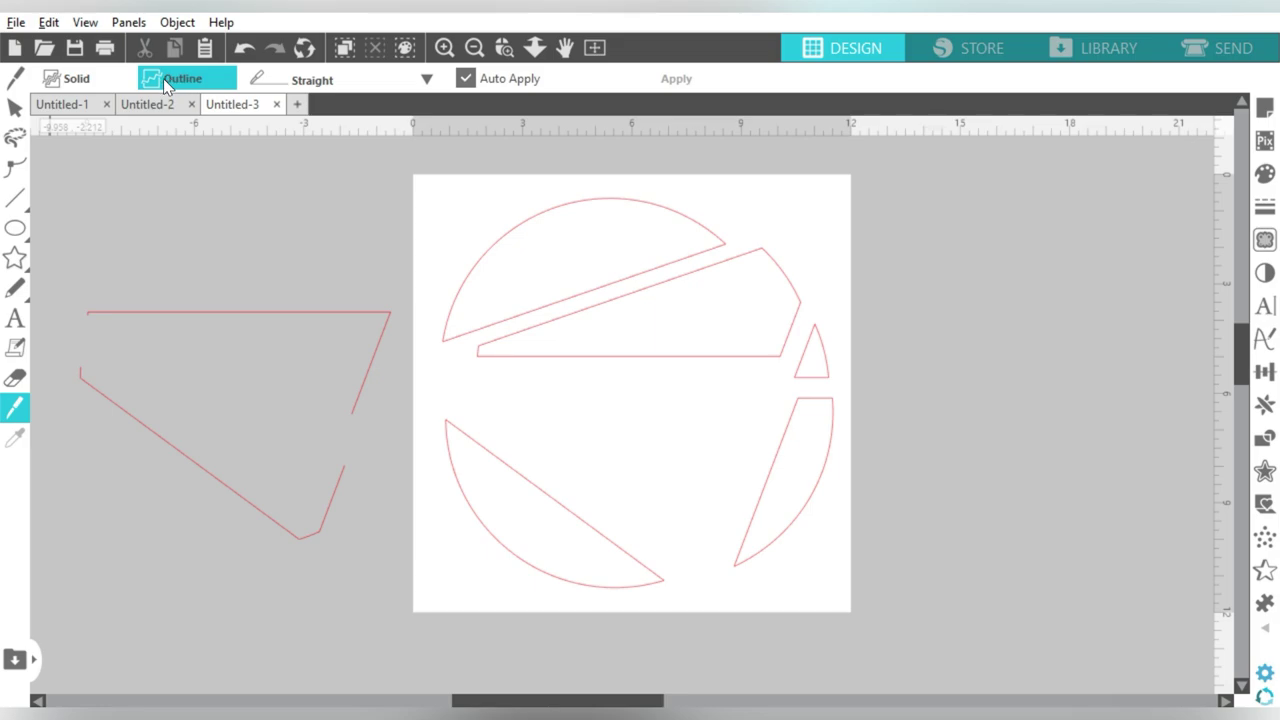
pyautogui.click(108, 79)
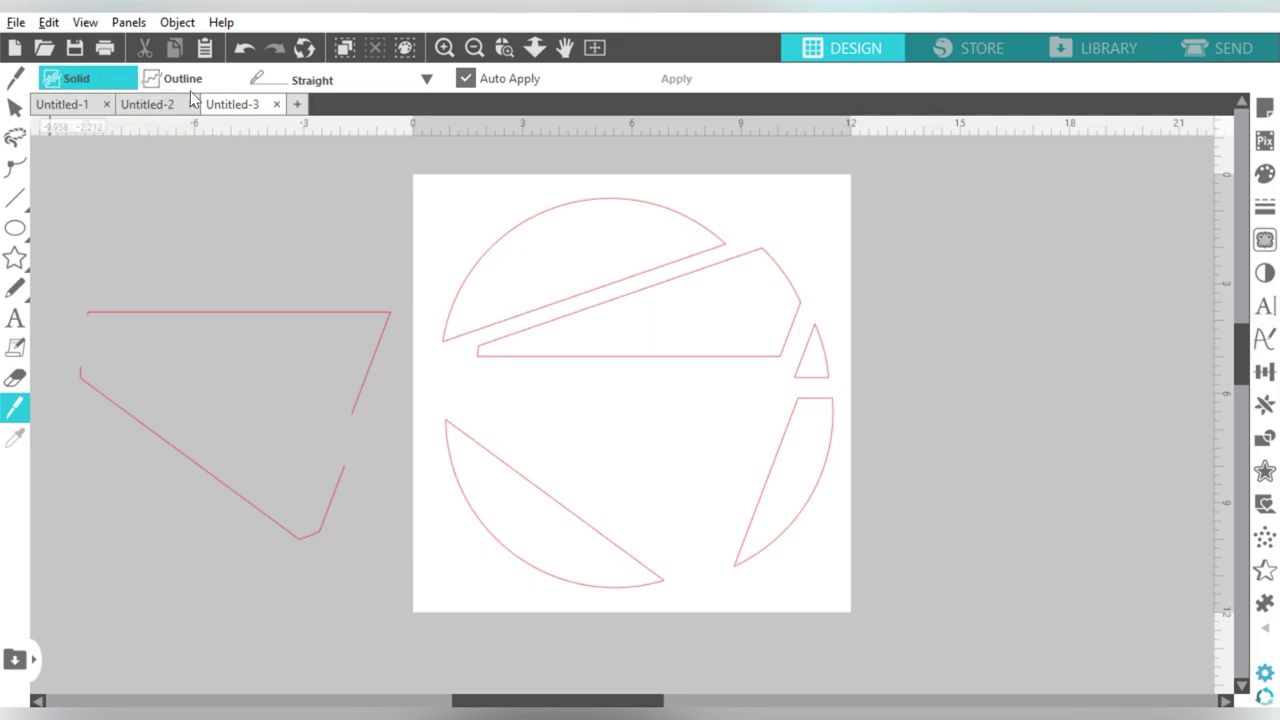
pyautogui.click(12, 108)
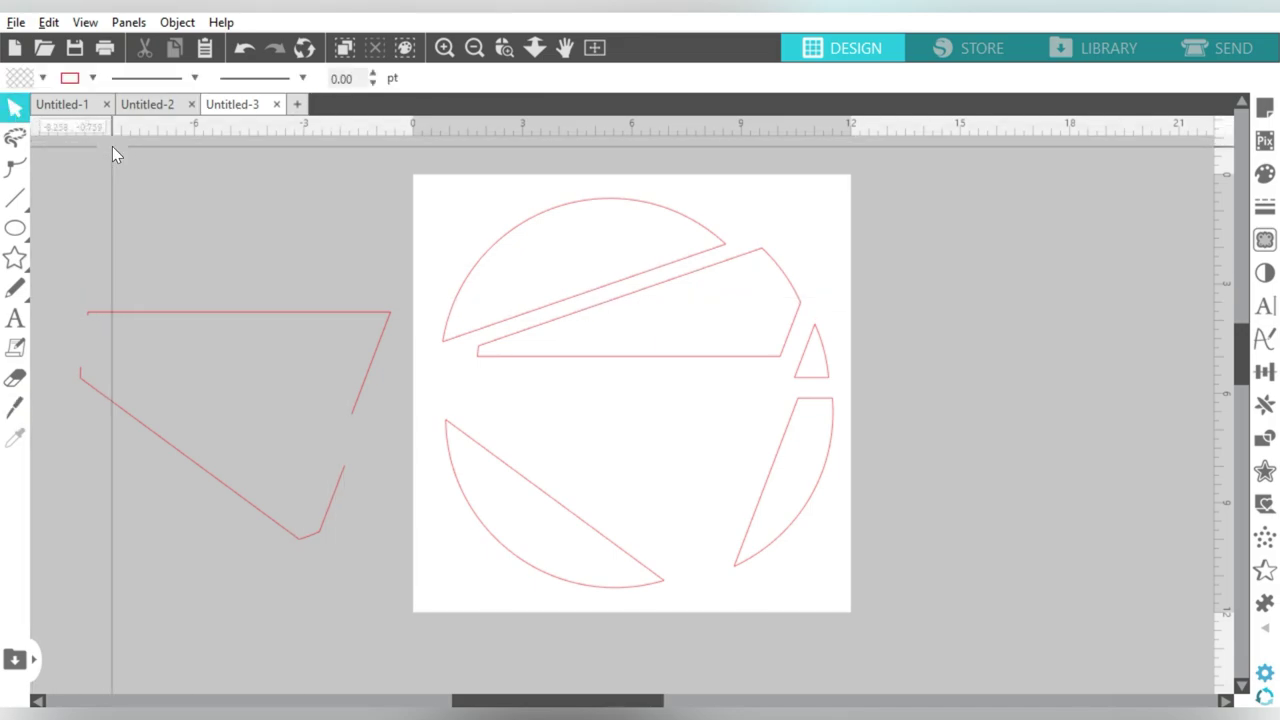
# Delete the off-page fragment and all the remaining cut circle pieces.
pyautogui.moveTo(117, 144); pyautogui.dragTo(186, 491)
pyautogui.press('Delete')
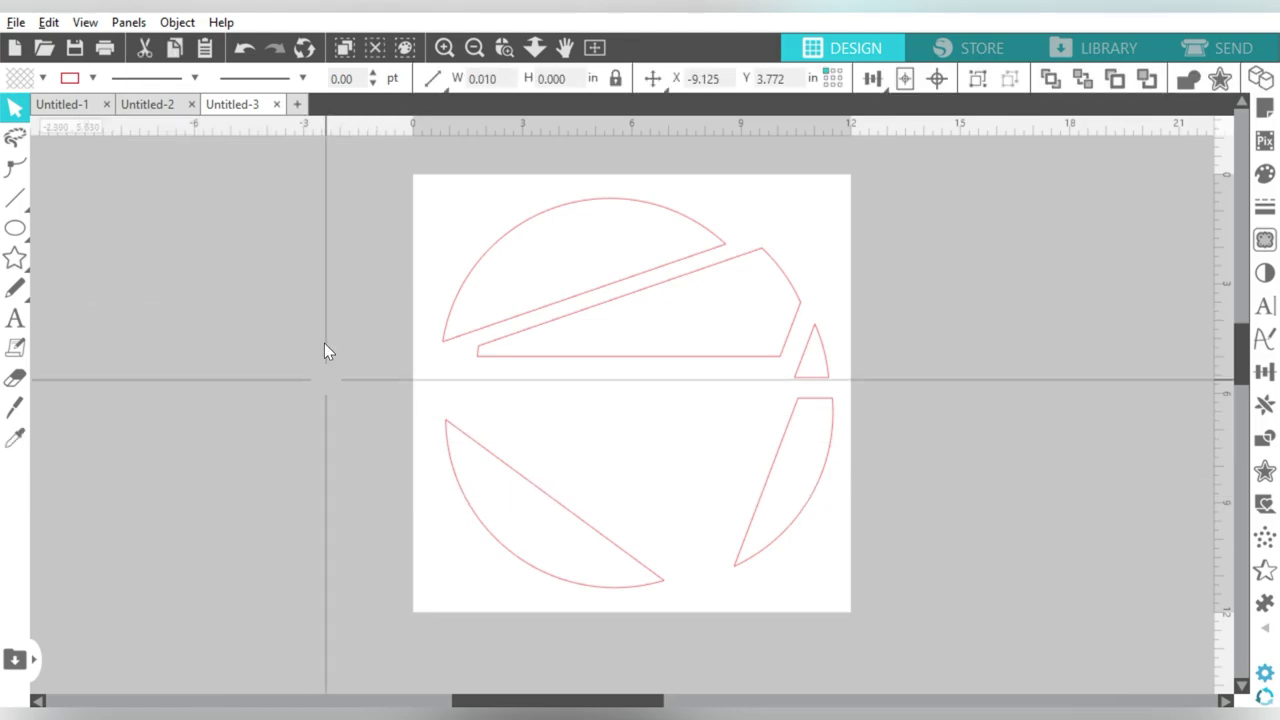
pyautogui.moveTo(337, 220); pyautogui.dragTo(857, 606)
pyautogui.press('Delete')
# Draw a new large circle nearly filling the page and bring up the knife's cut styles.
pyautogui.click(98, 234)
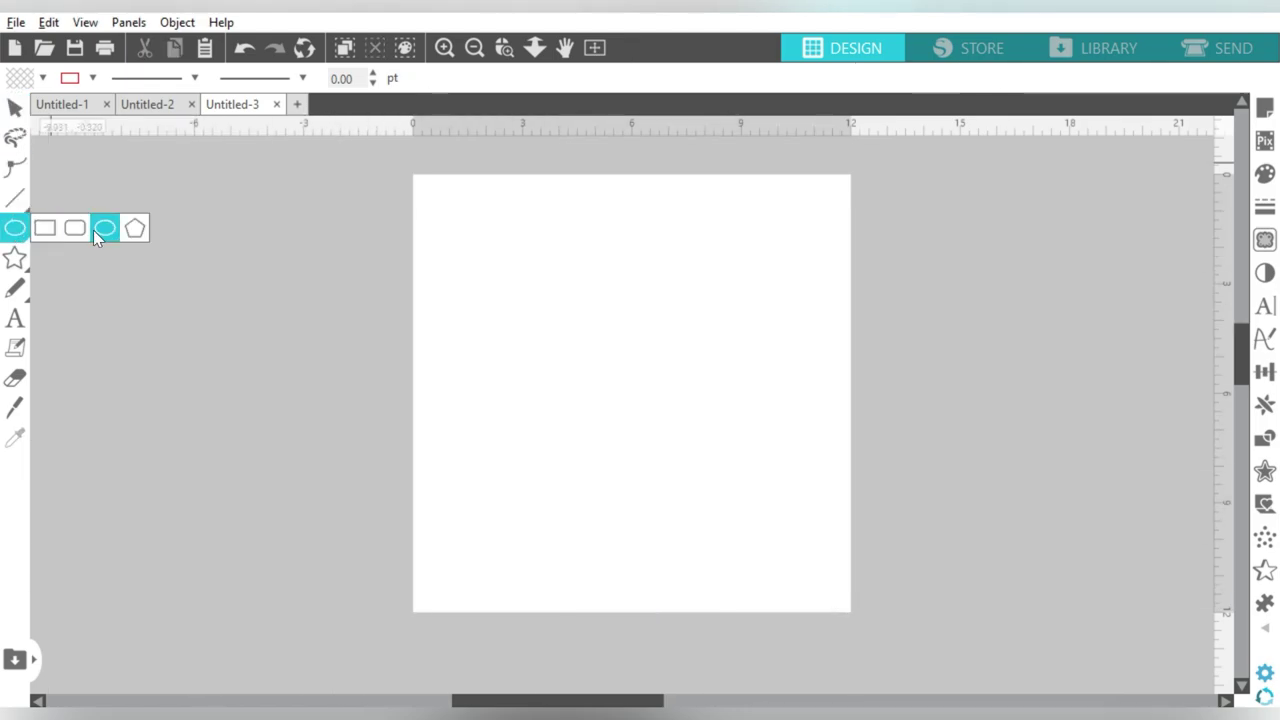
pyautogui.moveTo(463, 200); pyautogui.dragTo(721, 556)
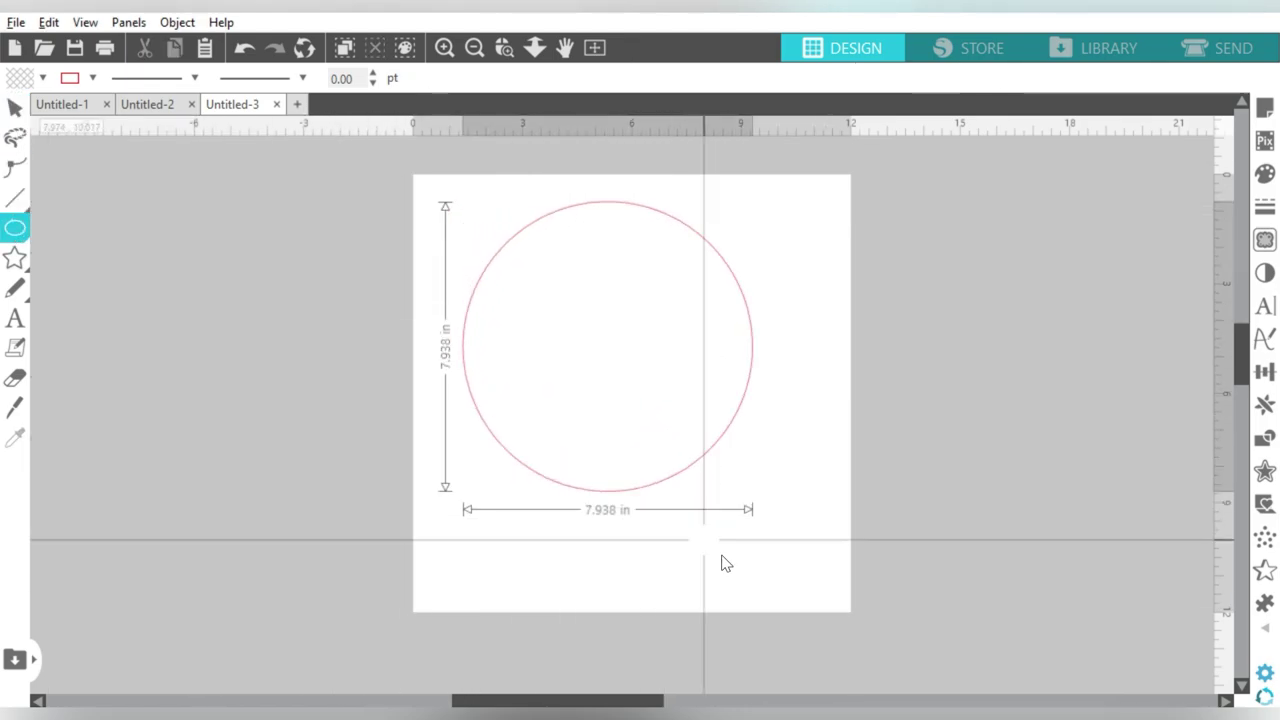
pyautogui.moveTo(721, 556); pyautogui.dragTo(817, 616)
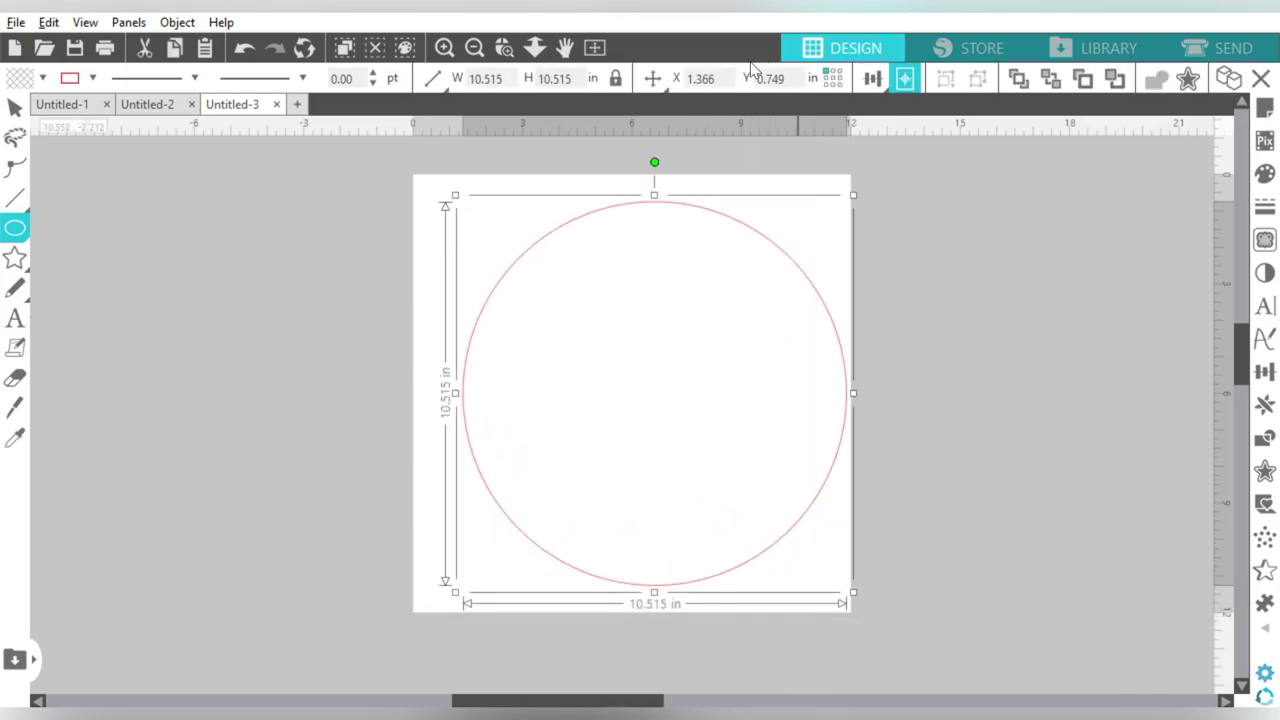
pyautogui.click(15, 407)
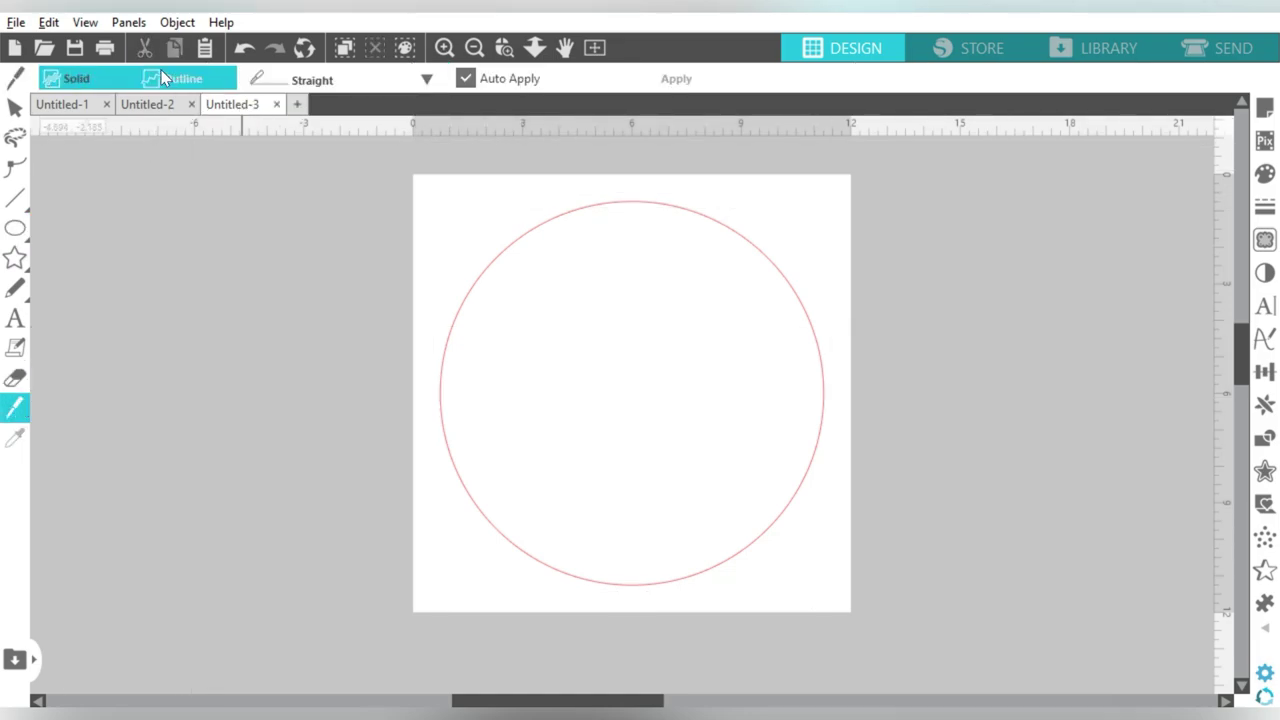
pyautogui.click(354, 80)
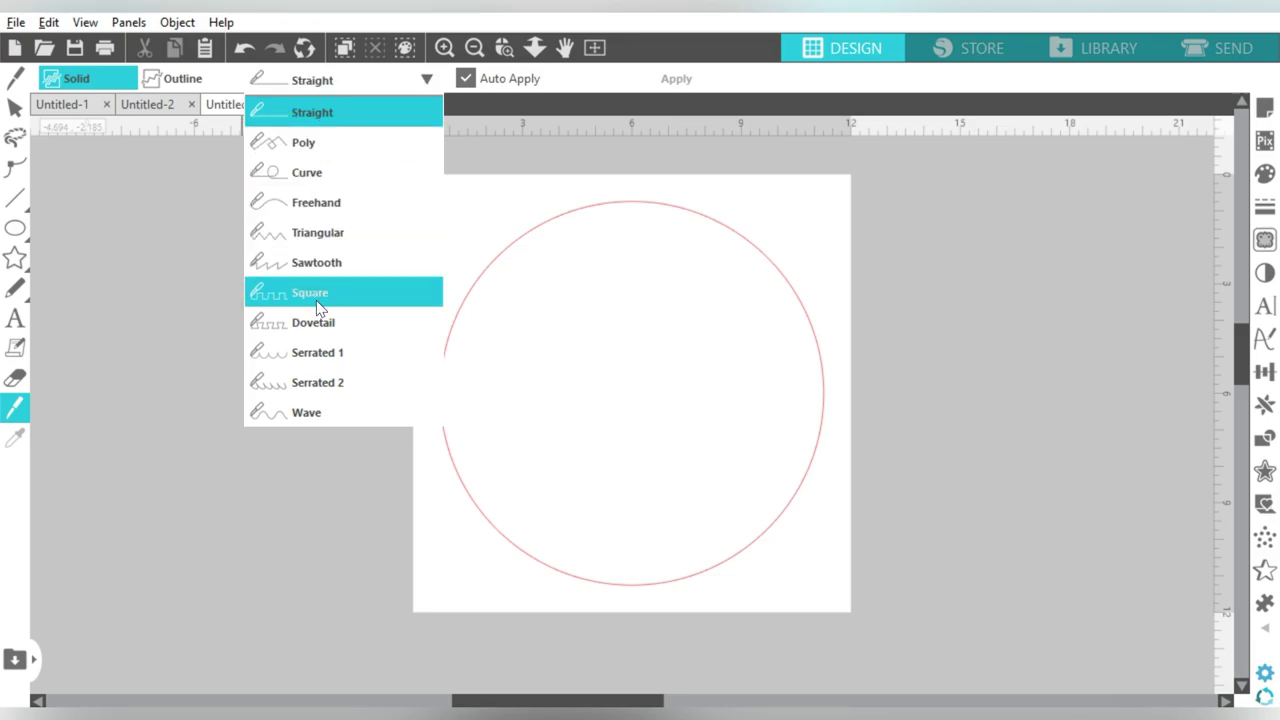
# Cut a Triangular zigzag across the circle's top and lift the cut piece upward.
pyautogui.click(324, 244)
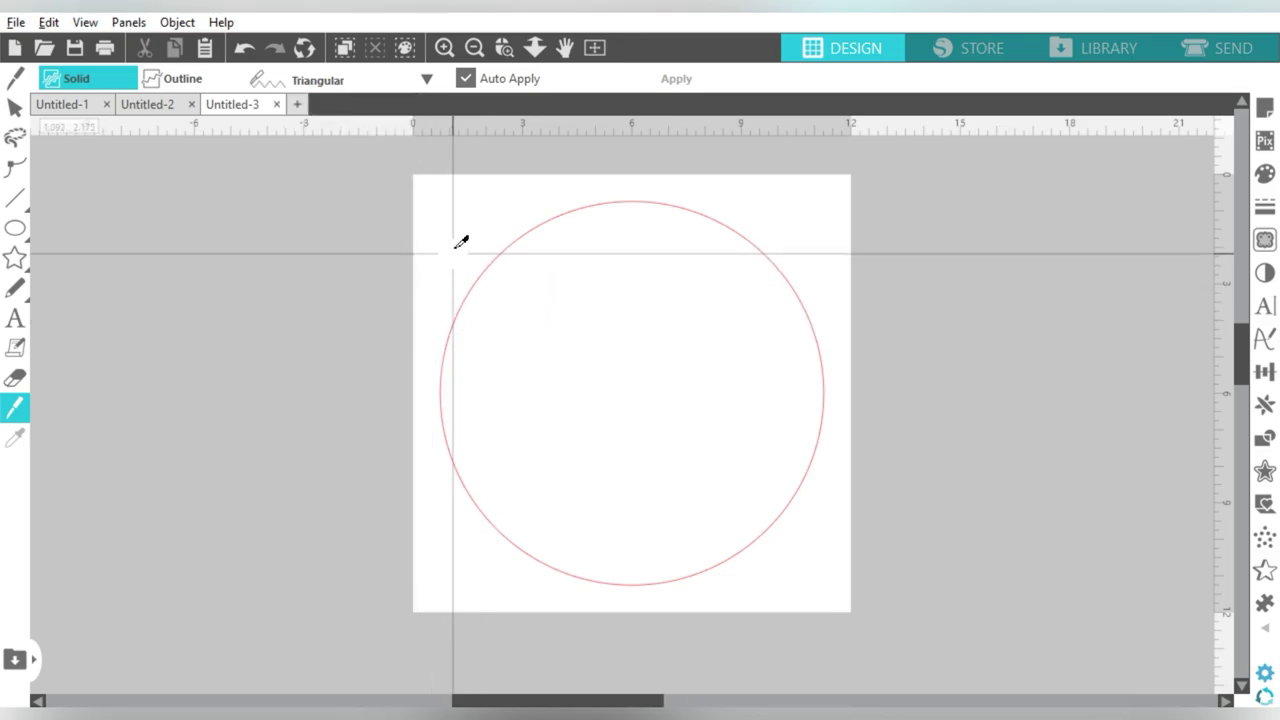
pyautogui.moveTo(455, 244); pyautogui.dragTo(828, 240)
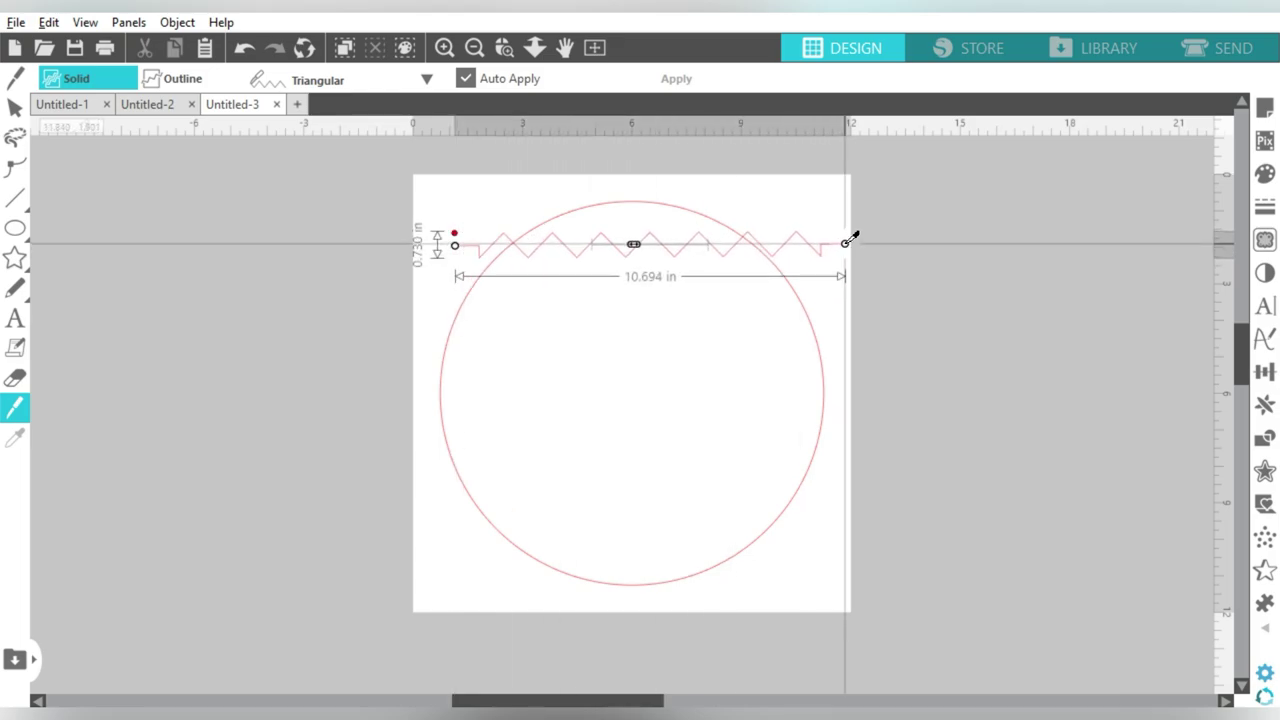
pyautogui.moveTo(830, 239); pyautogui.dragTo(851, 241)
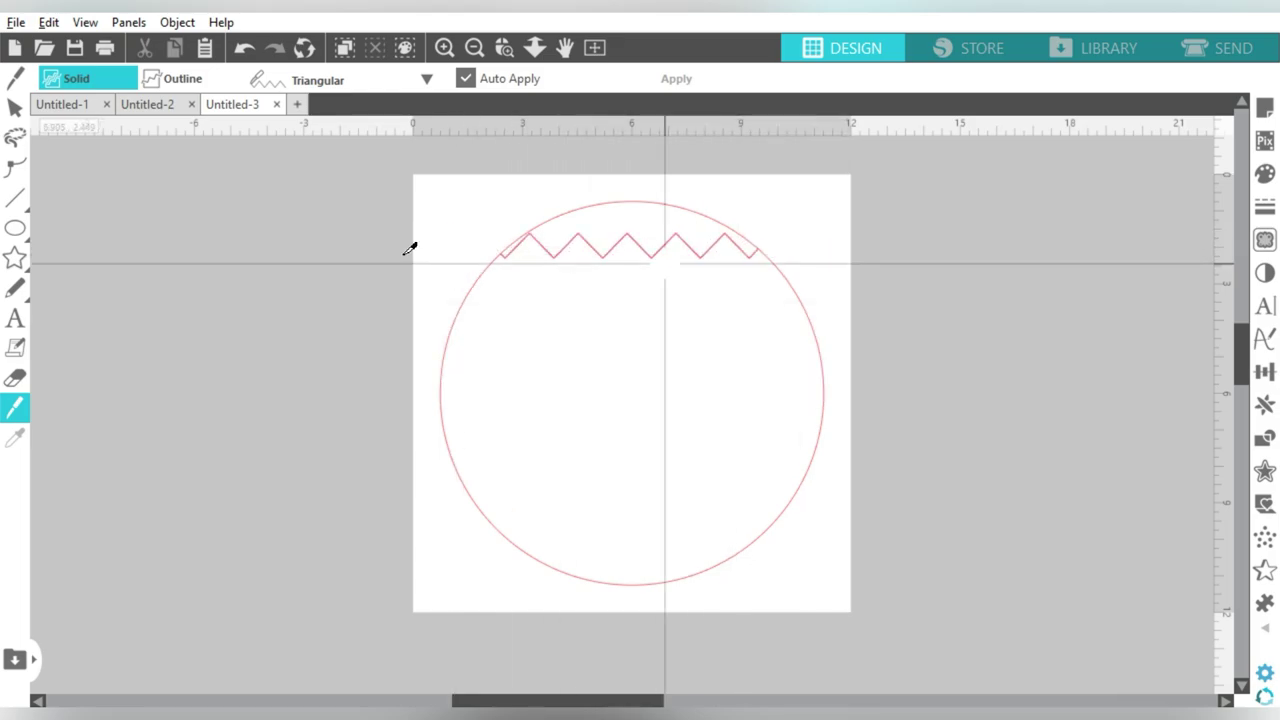
pyautogui.click(14, 107)
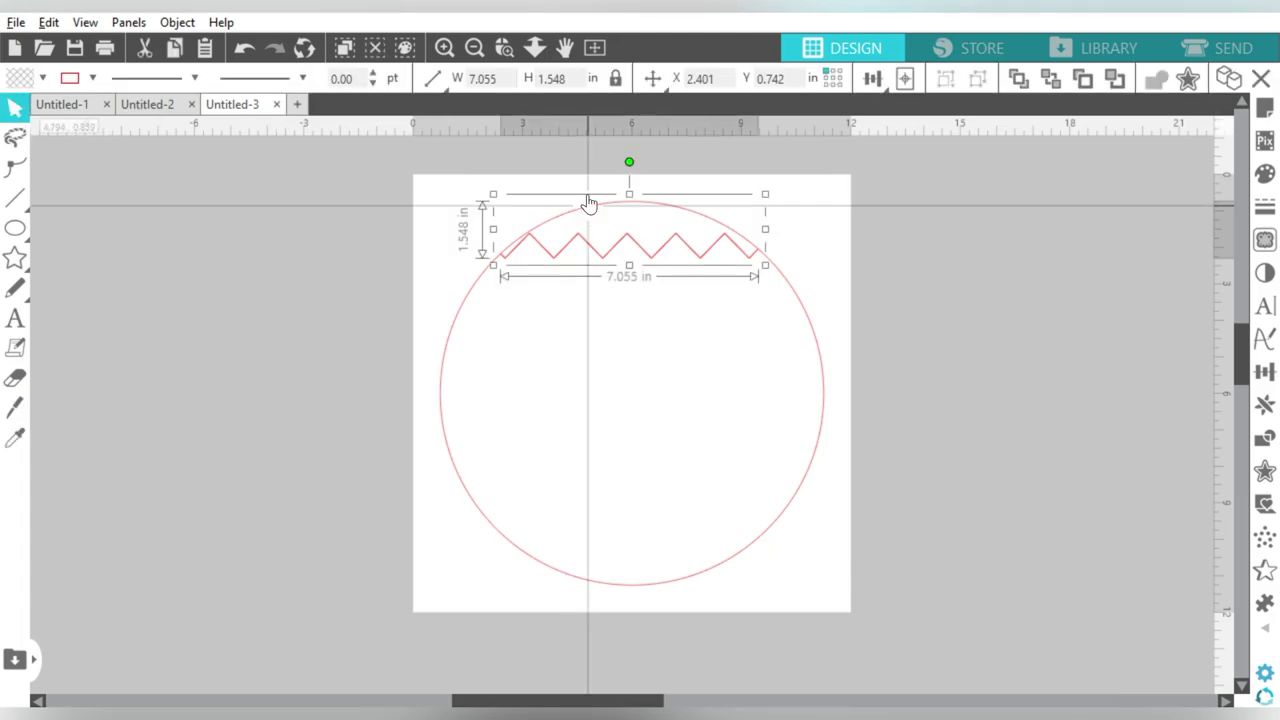
pyautogui.moveTo(590, 245); pyautogui.dragTo(590, 232)
# Cut Square, Wave and Serrated 1 lines across the circle's upper, middle and lower parts.
pyautogui.click(14, 407)
pyautogui.click(300, 80)
pyautogui.click(312, 298)
pyautogui.moveTo(430, 314); pyautogui.dragTo(851, 316)
pyautogui.click(300, 80)
pyautogui.moveTo(402, 400); pyautogui.dragTo(882, 398)
pyautogui.click(300, 80)
pyautogui.click(363, 349)
pyautogui.moveTo(436, 516); pyautogui.dragTo(866, 517)
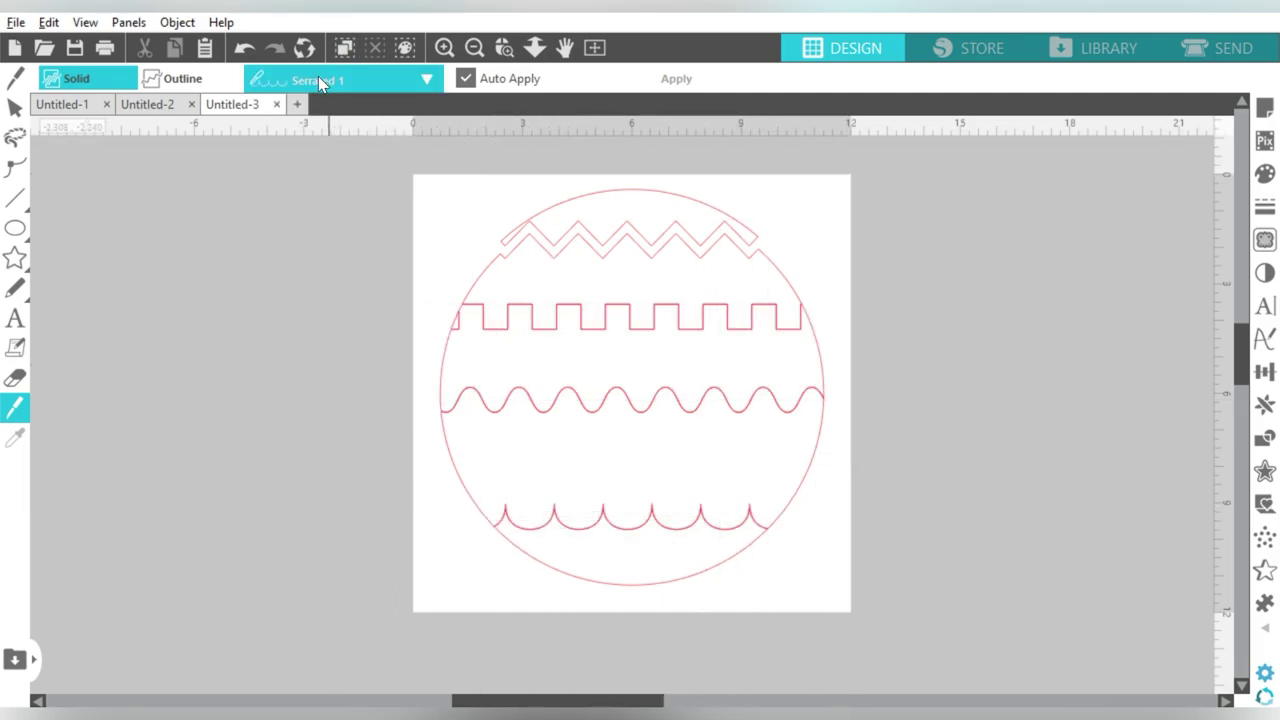
pyautogui.click(15, 107)
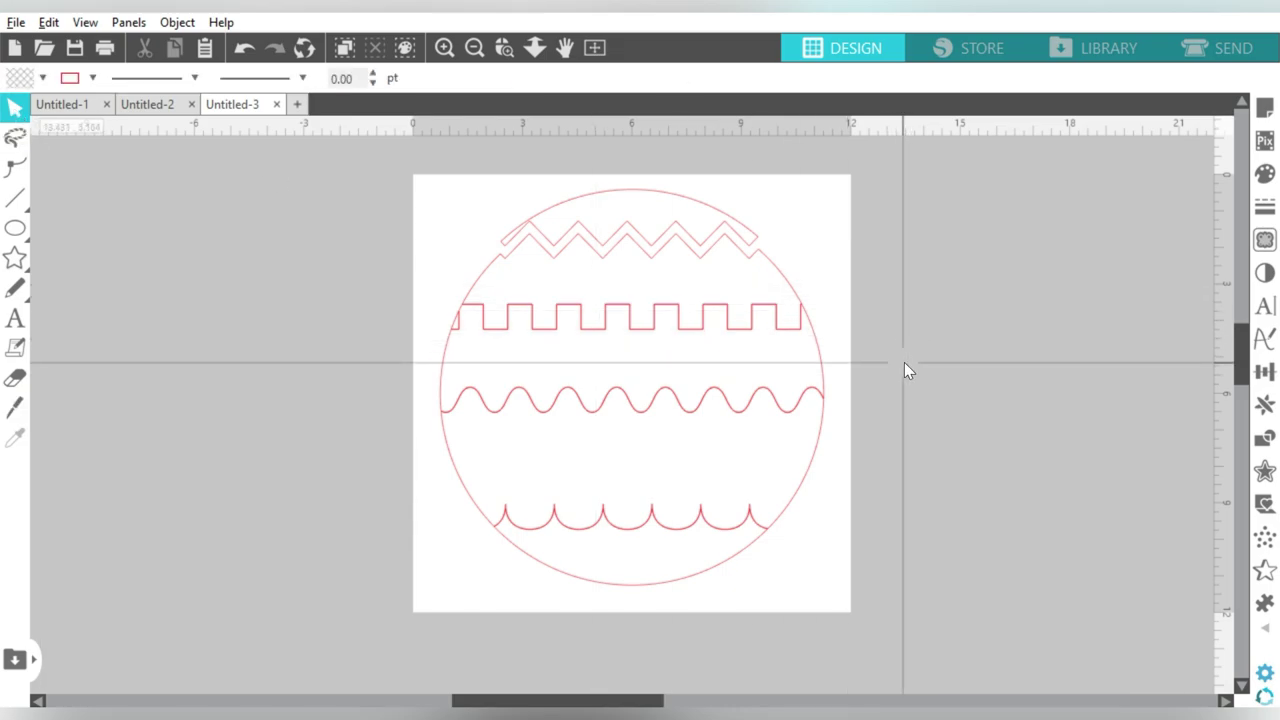
# Select the lower pieces, then all the cut pieces, and clear the selection.
pyautogui.click(677, 583)
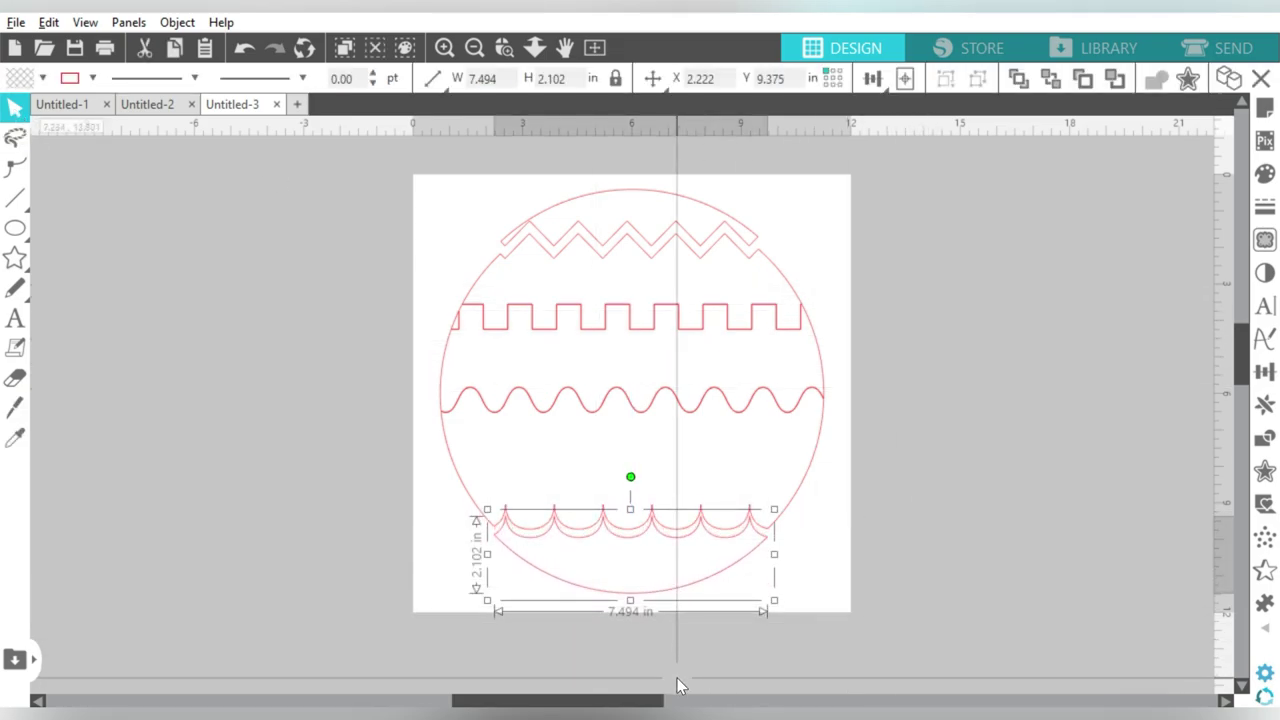
pyautogui.moveTo(860, 501); pyautogui.dragTo(735, 572)
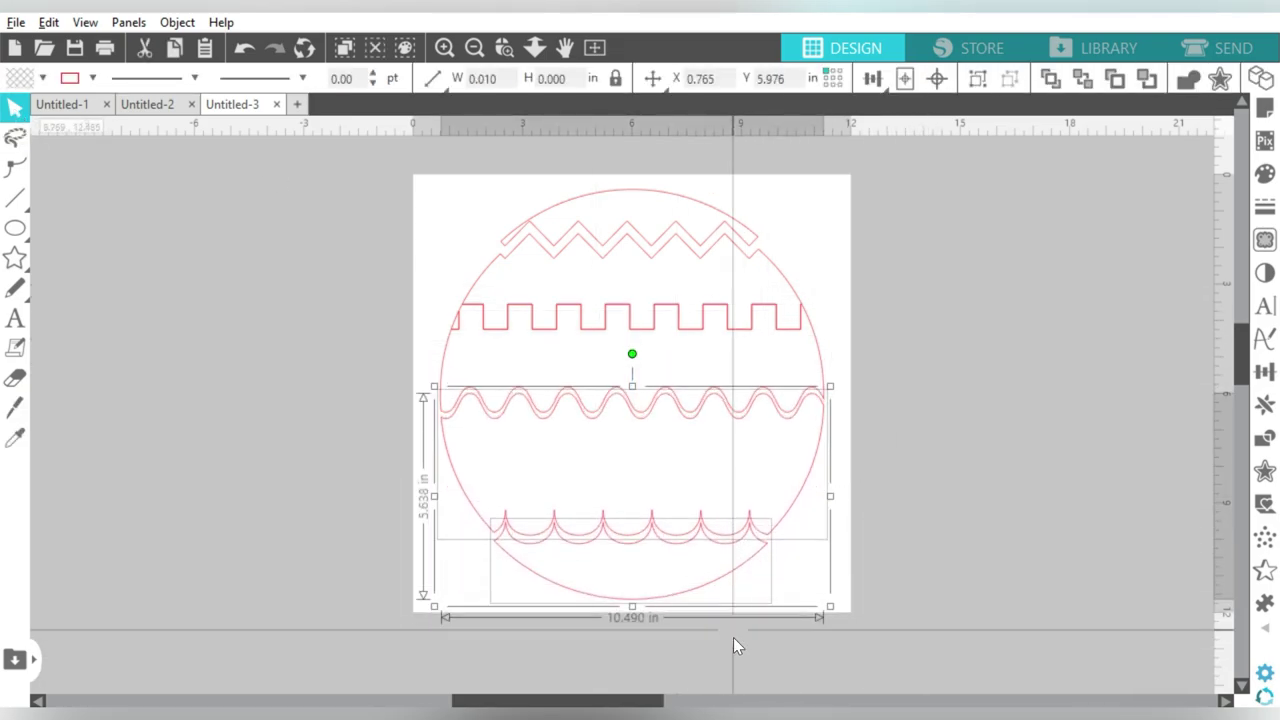
pyautogui.moveTo(914, 366); pyautogui.dragTo(728, 567)
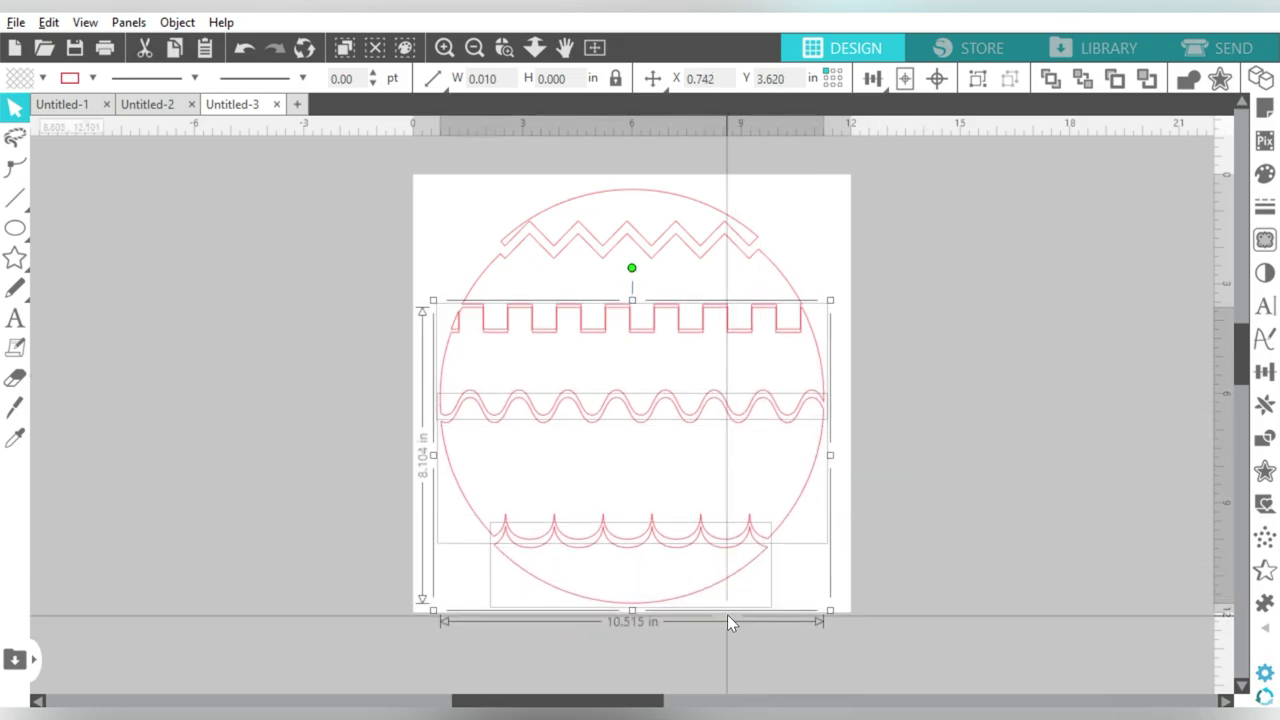
pyautogui.moveTo(972, 222); pyautogui.dragTo(405, 627)
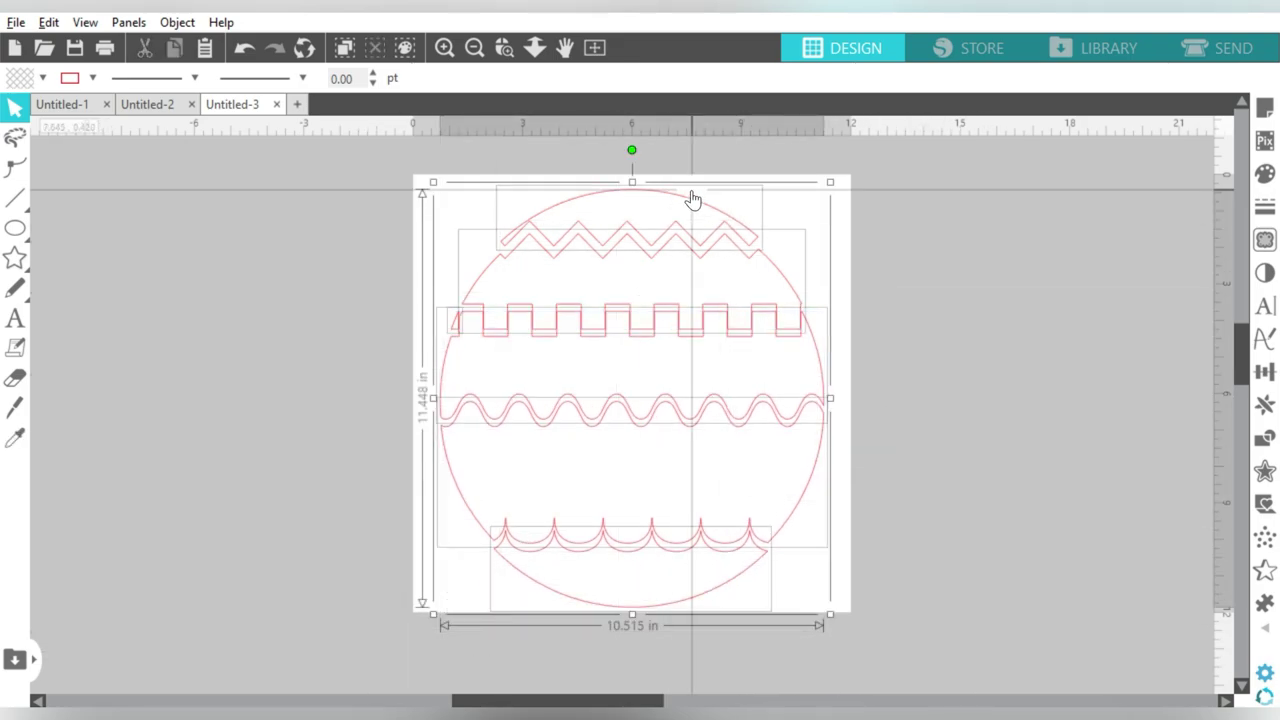
pyautogui.click(993, 257)
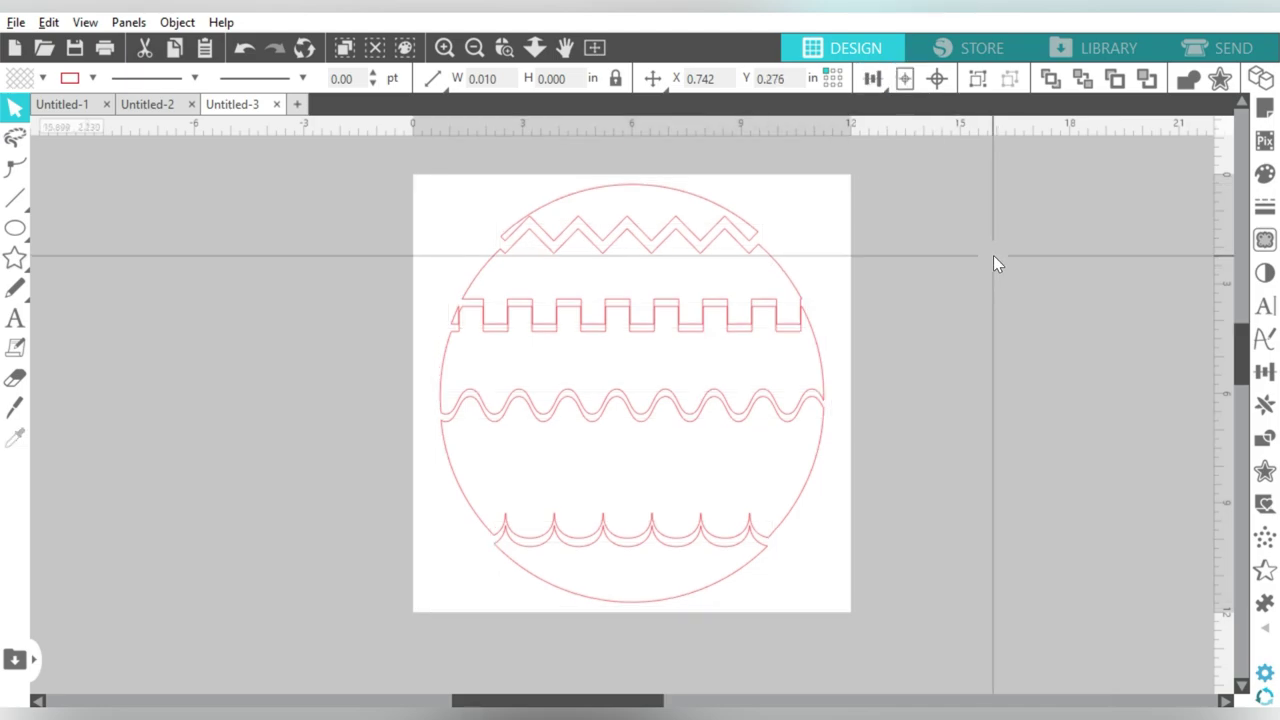
# Spread the wavy, square-wave and zigzag bands apart, delete a leftover fragment, then select everything.
pyautogui.moveTo(822, 476)
pyautogui.mouseDown()
pyautogui.moveTo(1189, 486)
pyautogui.moveTo(1155, 485)
pyautogui.mouseUp()
pyautogui.click(1151, 458)
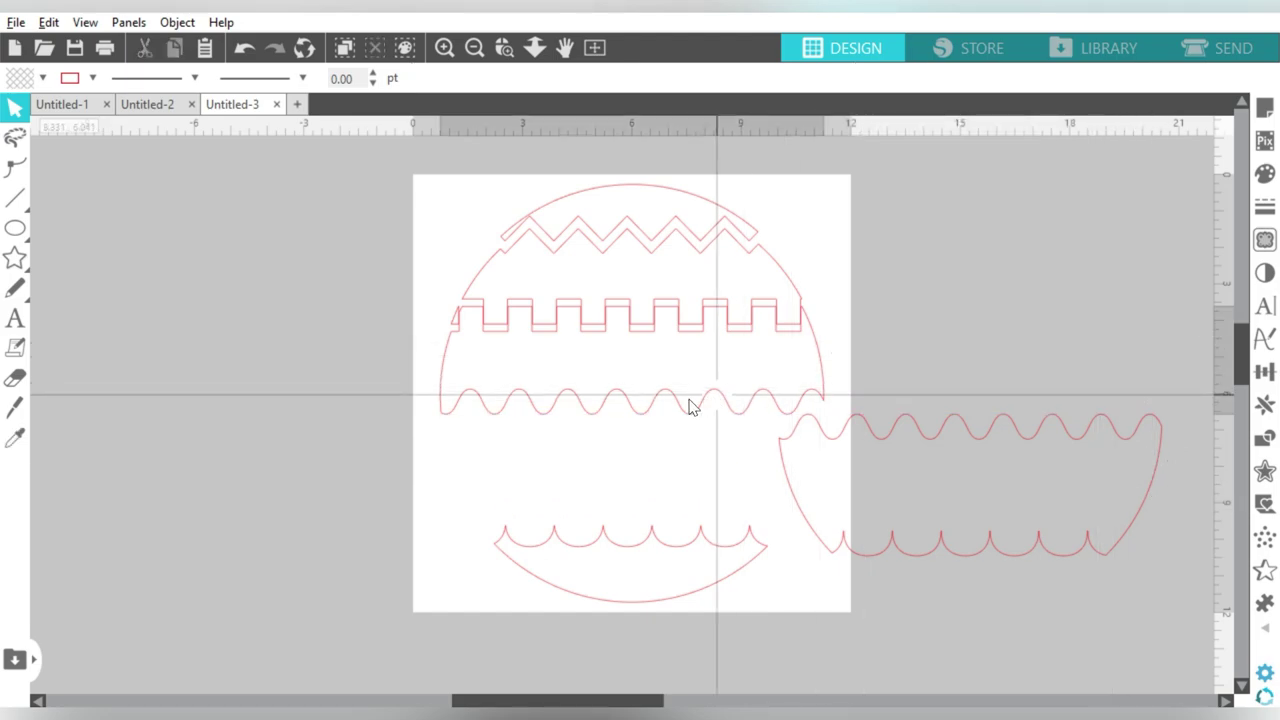
pyautogui.moveTo(722, 401); pyautogui.dragTo(491, 449)
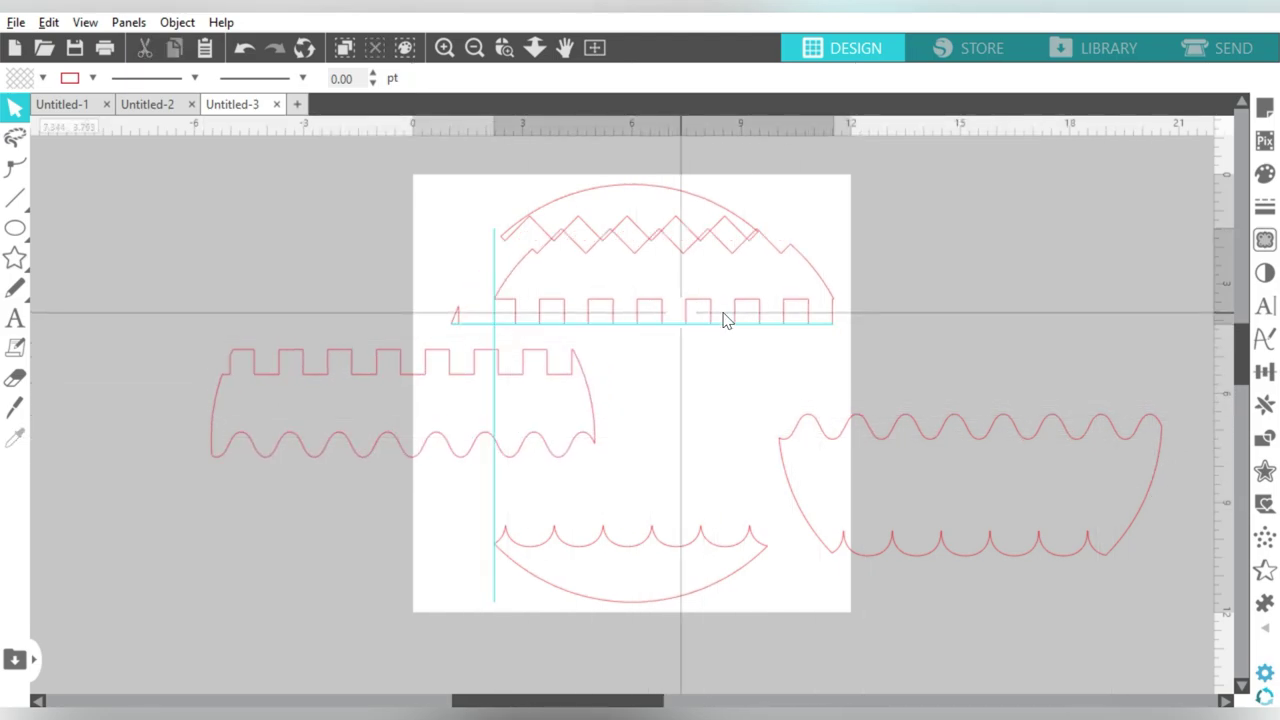
pyautogui.moveTo(662, 320); pyautogui.dragTo(855, 358)
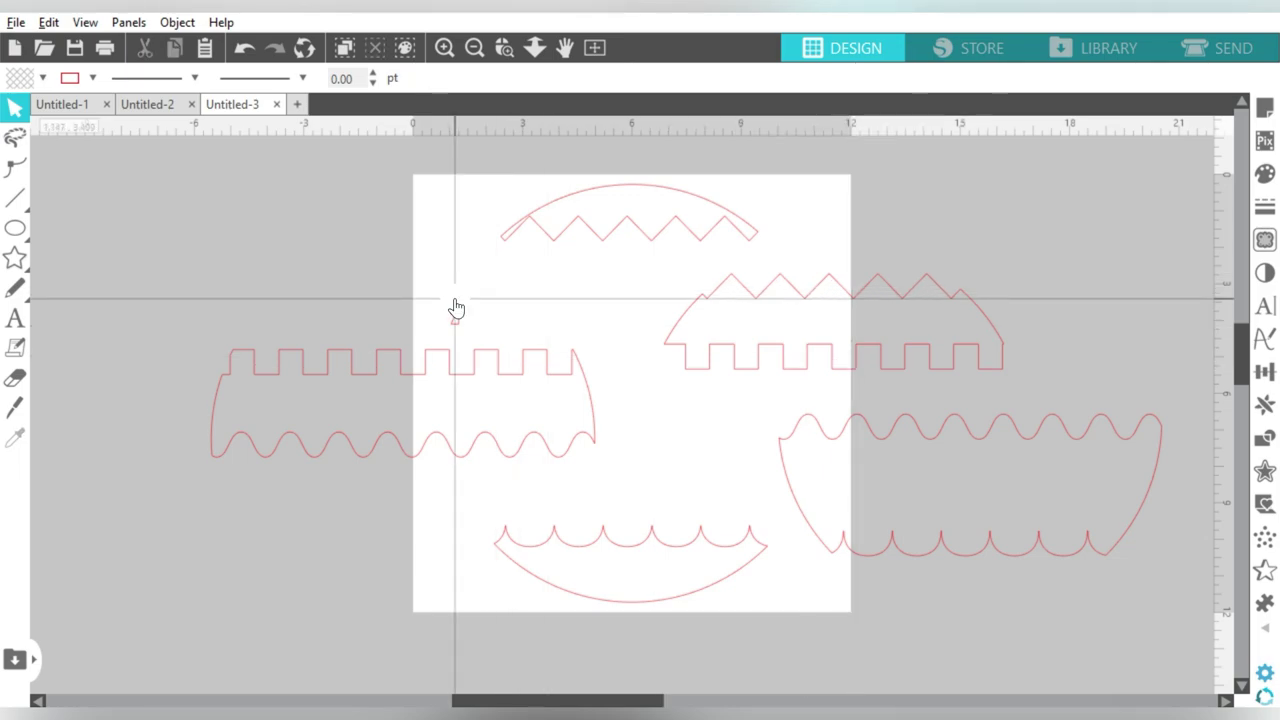
pyautogui.moveTo(447, 303); pyautogui.dragTo(477, 334)
pyautogui.press('Delete')
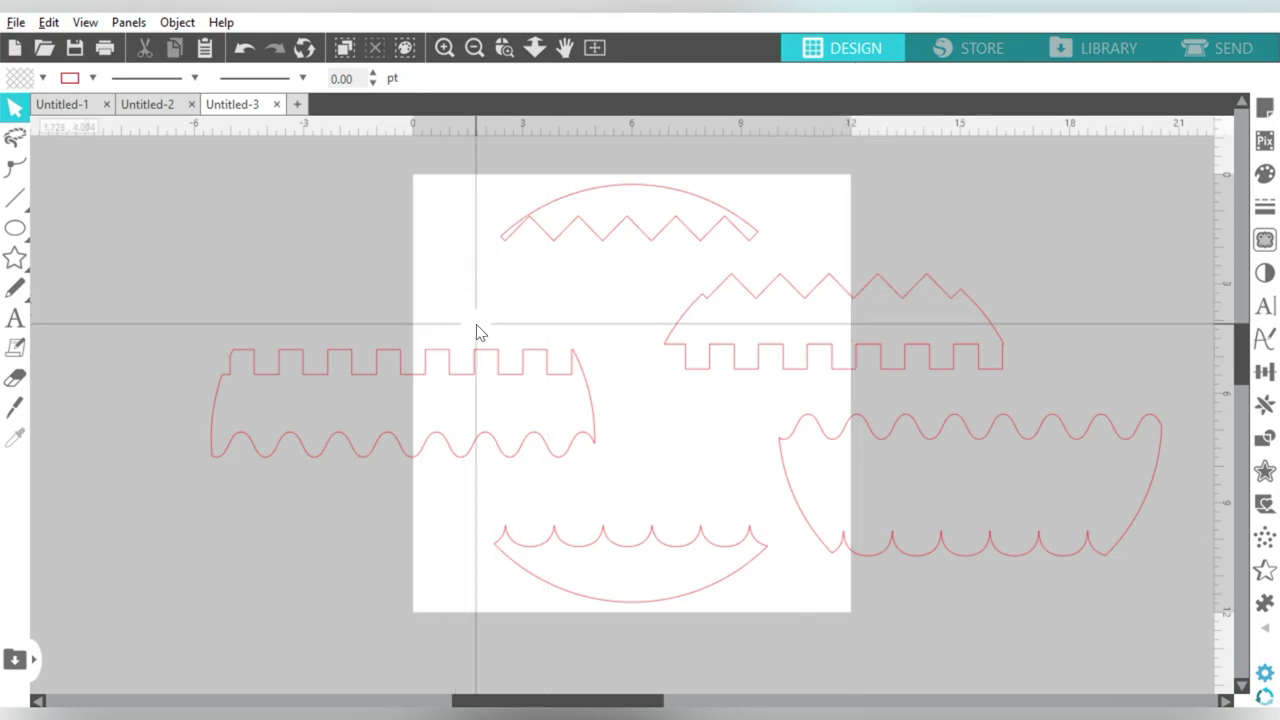
pyautogui.moveTo(554, 239); pyautogui.dragTo(469, 257)
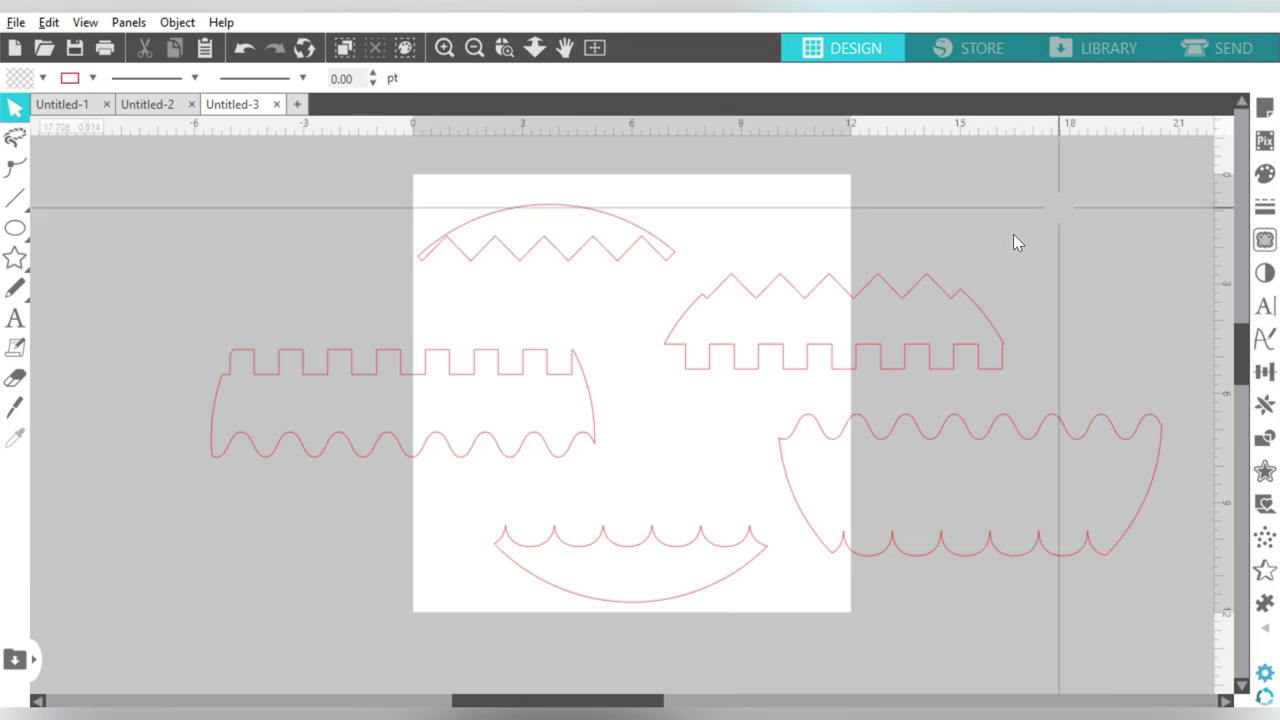
pyautogui.moveTo(1049, 211); pyautogui.dragTo(346, 551)
# Delete all pieces and draw a new large circle centred on the page.
pyautogui.press('Delete')
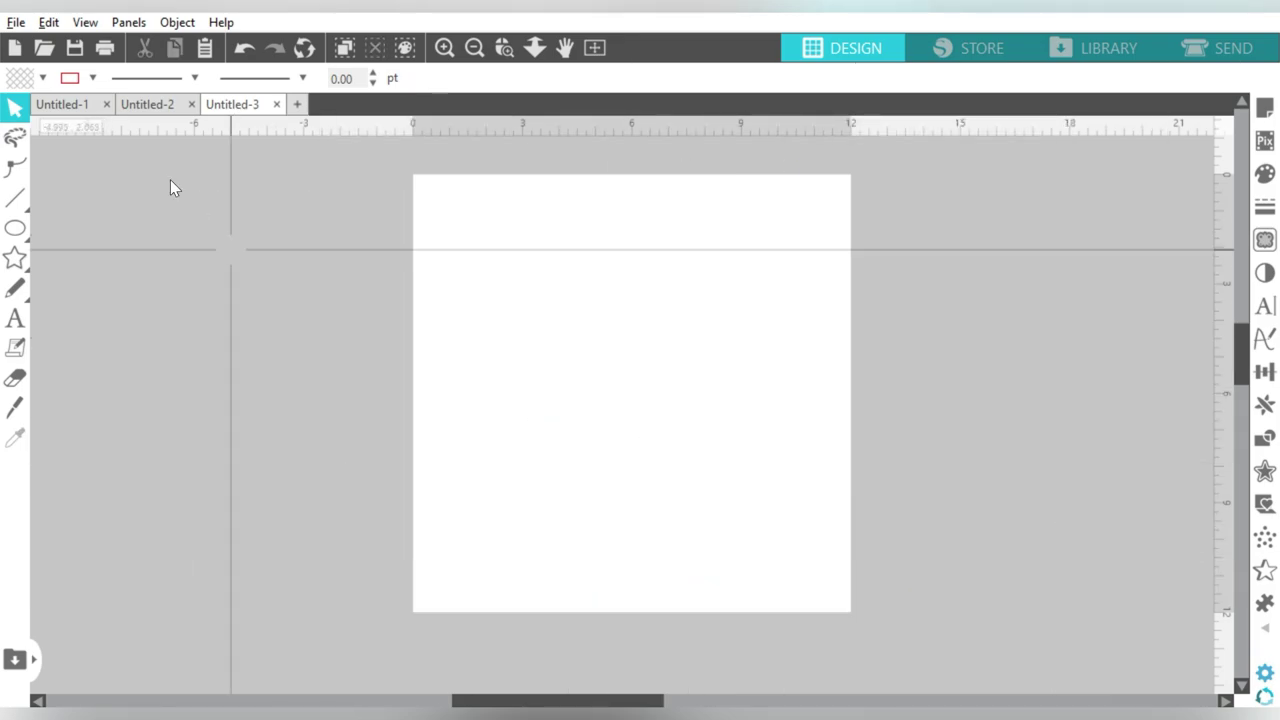
pyautogui.click(105, 227)
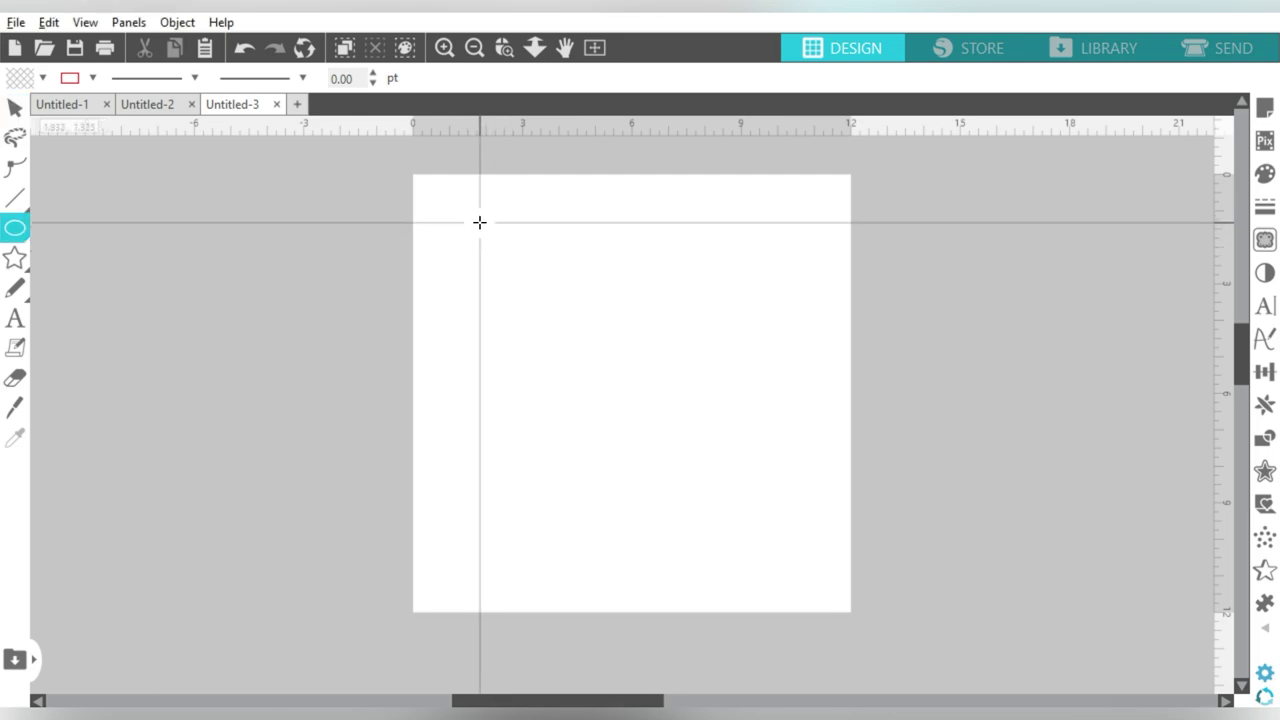
pyautogui.moveTo(478, 221); pyautogui.dragTo(774, 580)
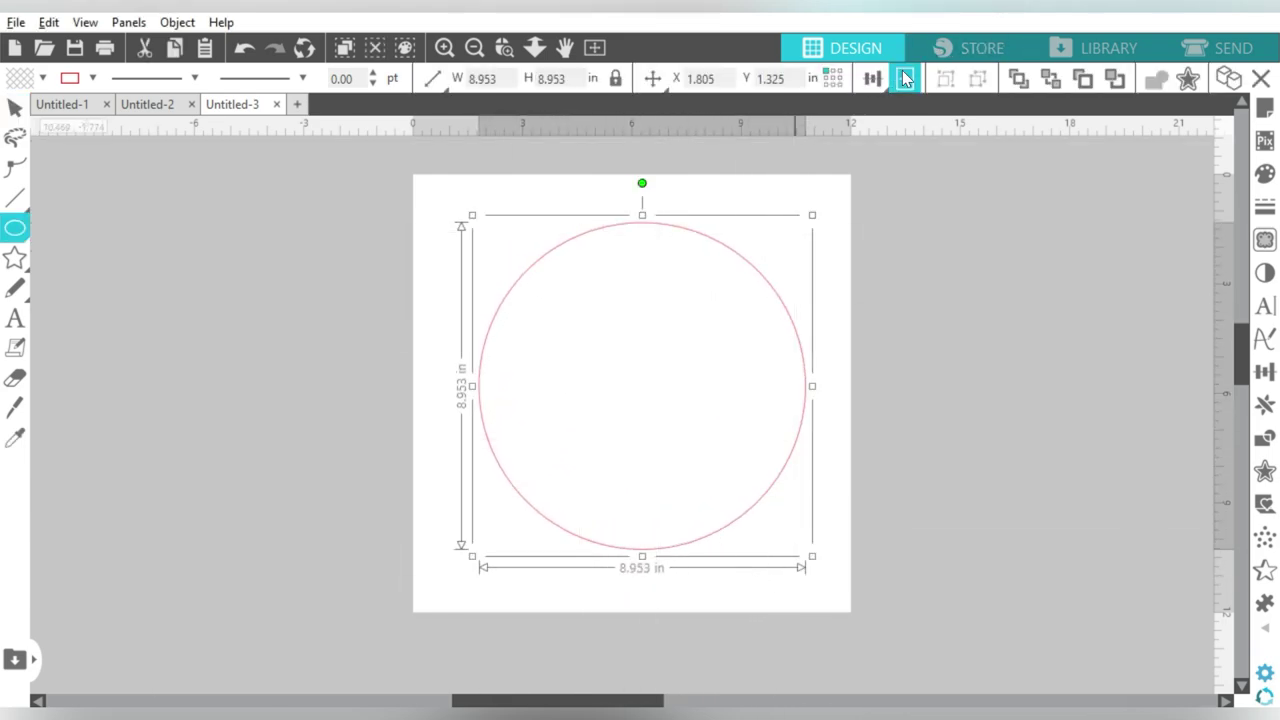
pyautogui.click(905, 79)
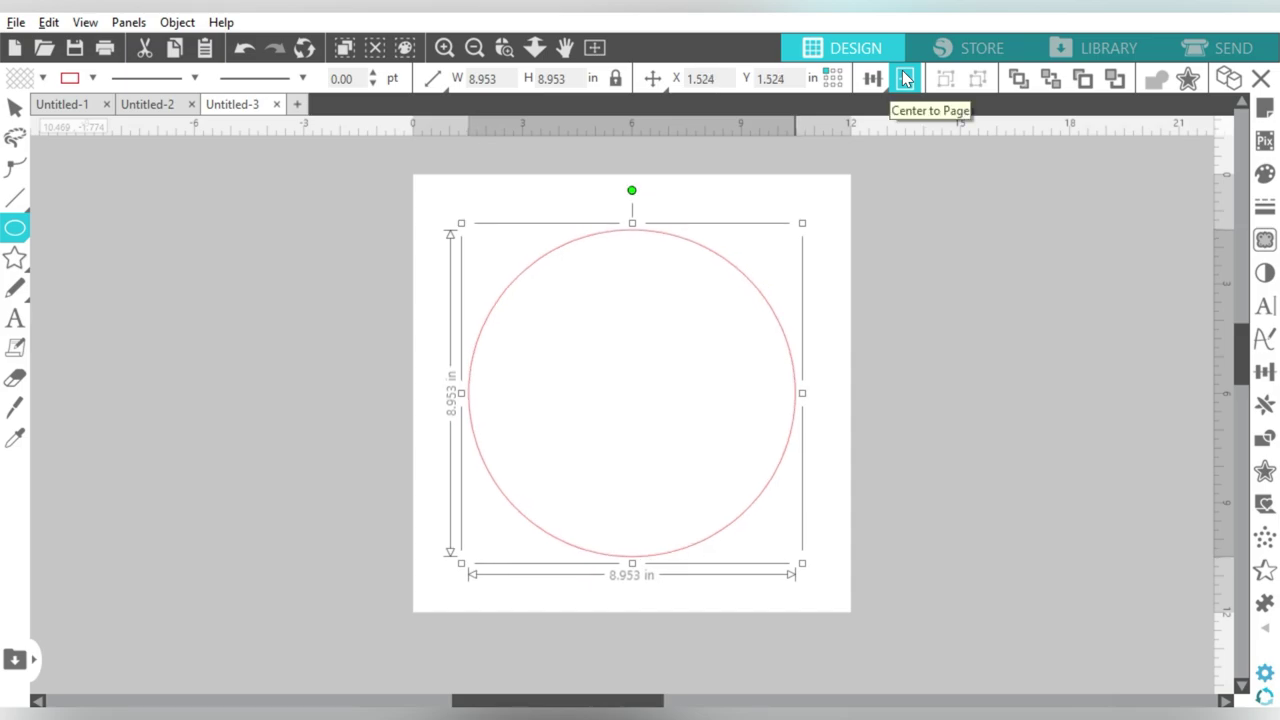
# With Auto Apply ticked and the Triangular blade, cut a zigzag across the circle's upper part.
pyautogui.click(15, 406)
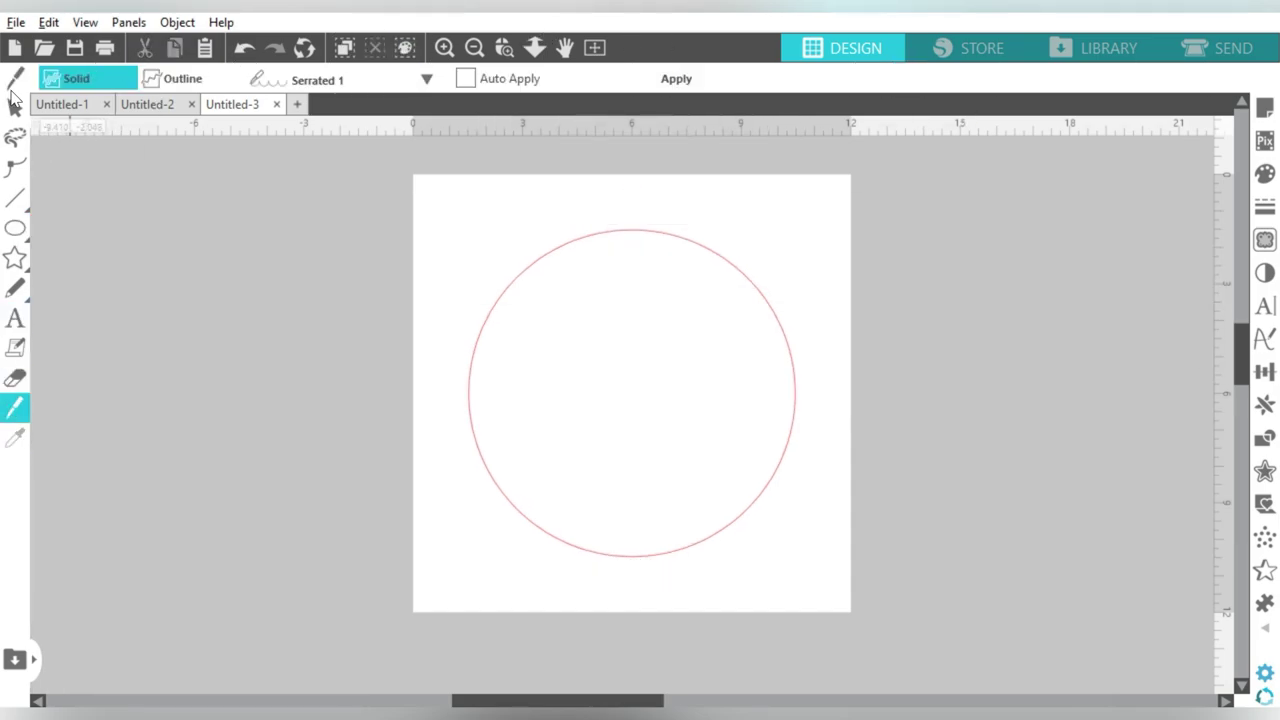
pyautogui.click(465, 78)
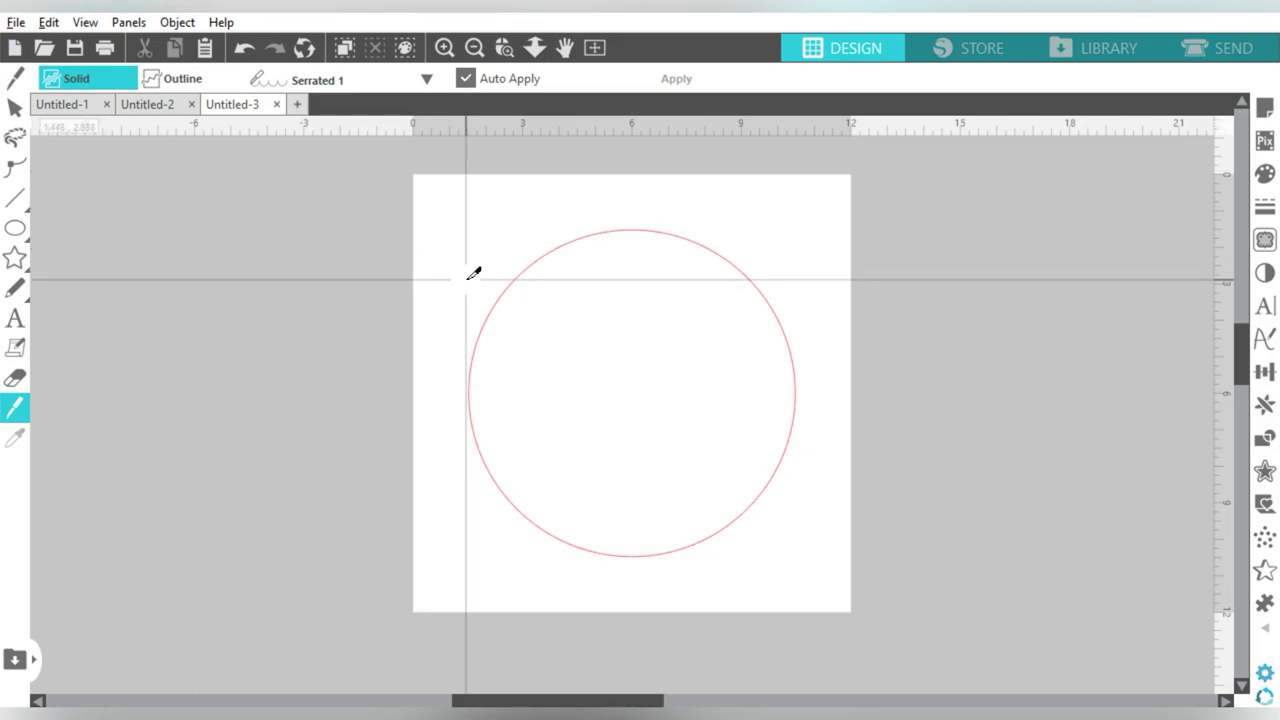
pyautogui.click(327, 82)
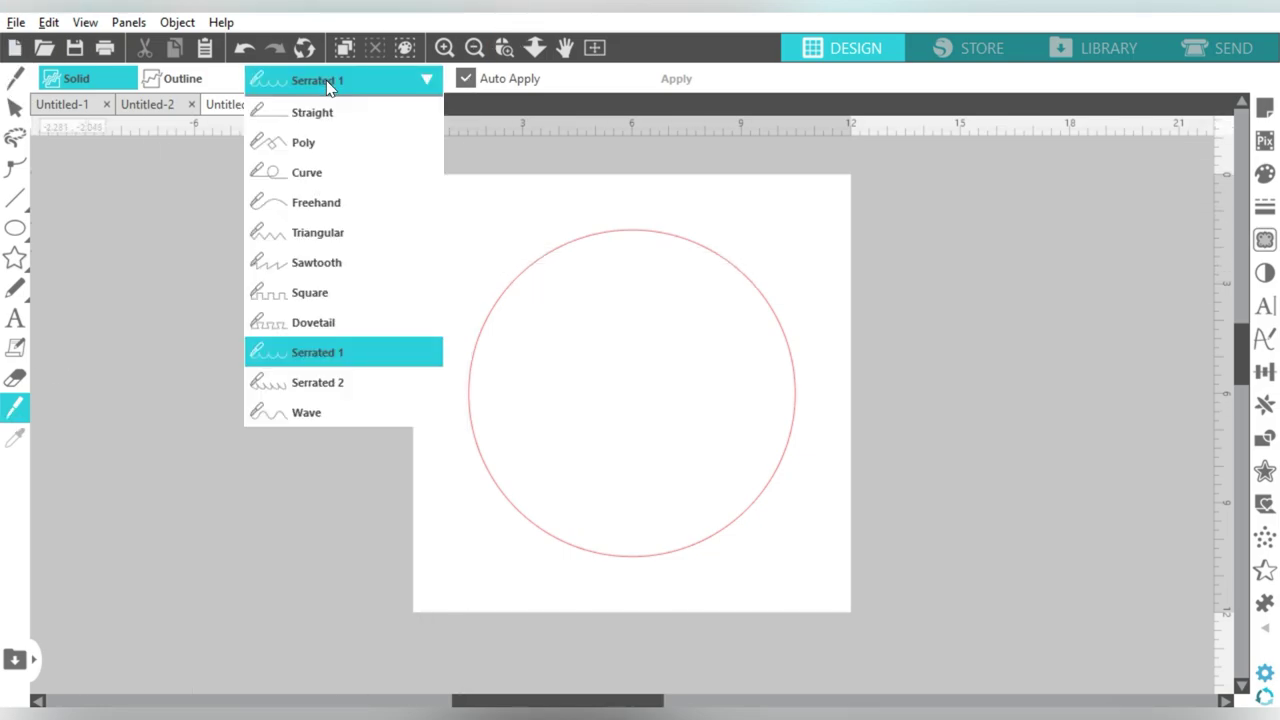
pyautogui.click(338, 233)
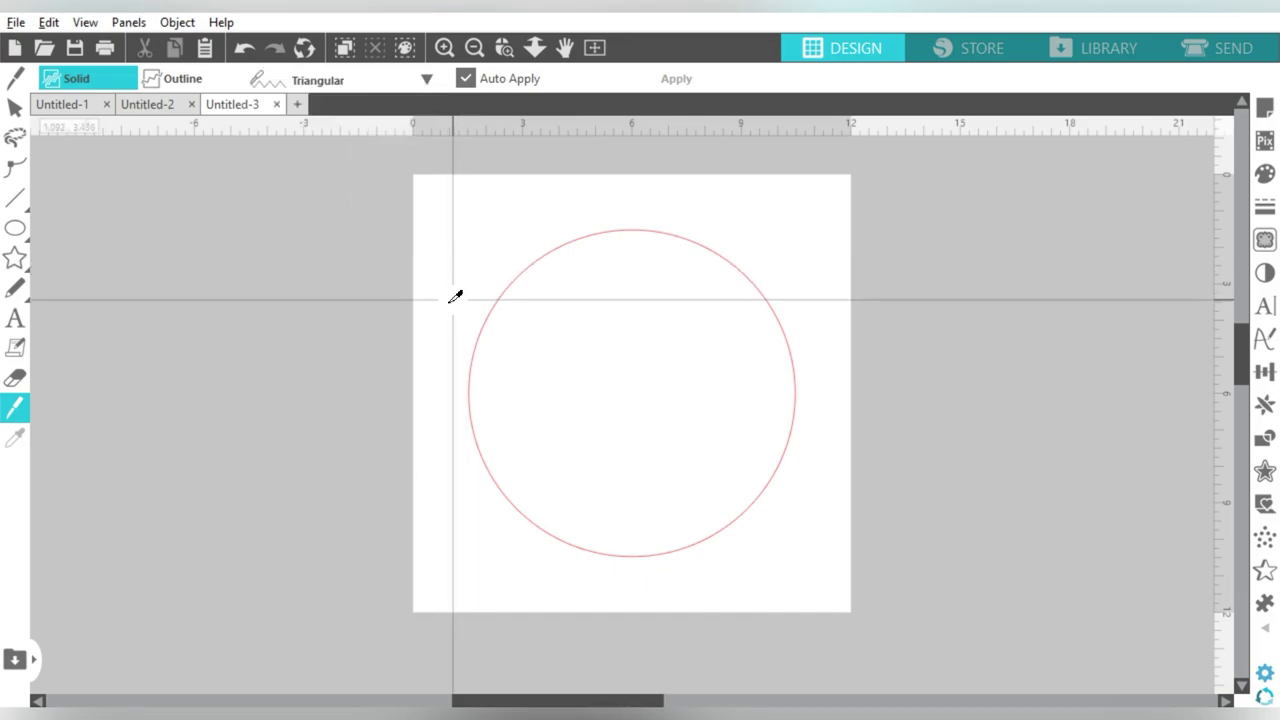
pyautogui.moveTo(444, 303); pyautogui.dragTo(814, 303)
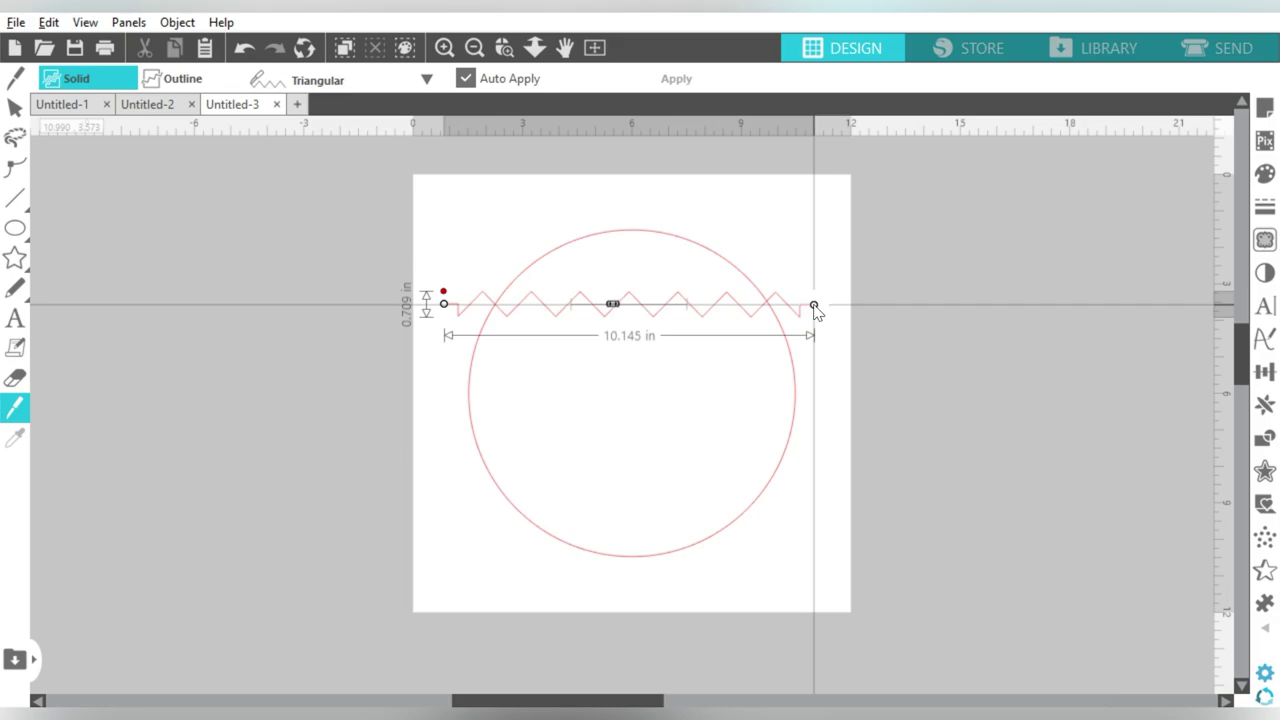
pyautogui.moveTo(815, 302); pyautogui.dragTo(815, 303)
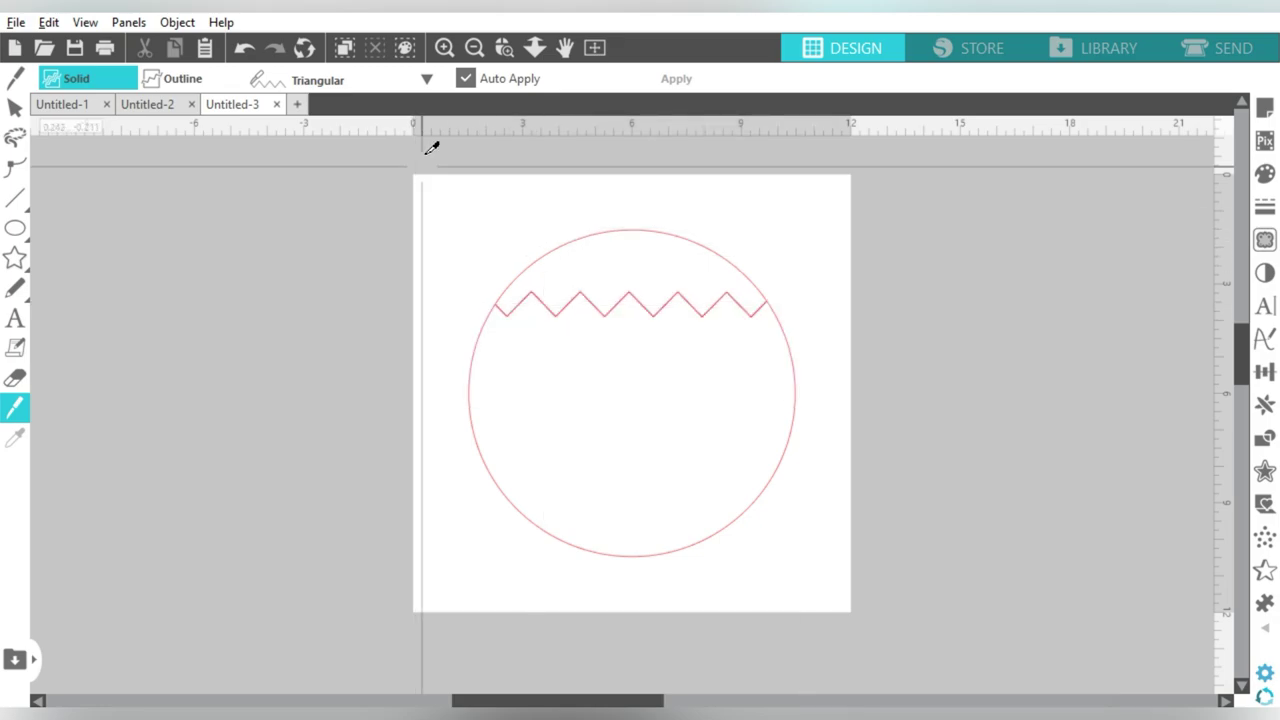
# Untick Auto Apply, draw a zigzag through the circle's middle, and apply it.
pyautogui.click(465, 79)
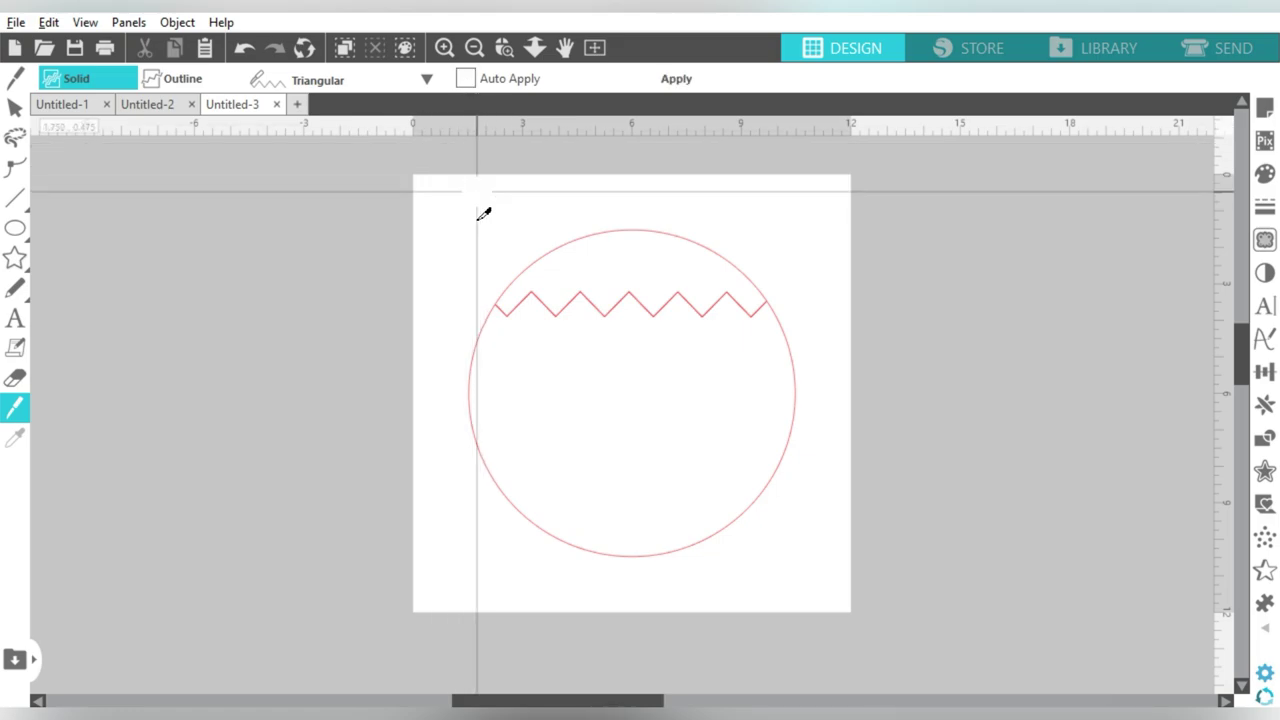
pyautogui.moveTo(441, 387); pyautogui.dragTo(822, 387)
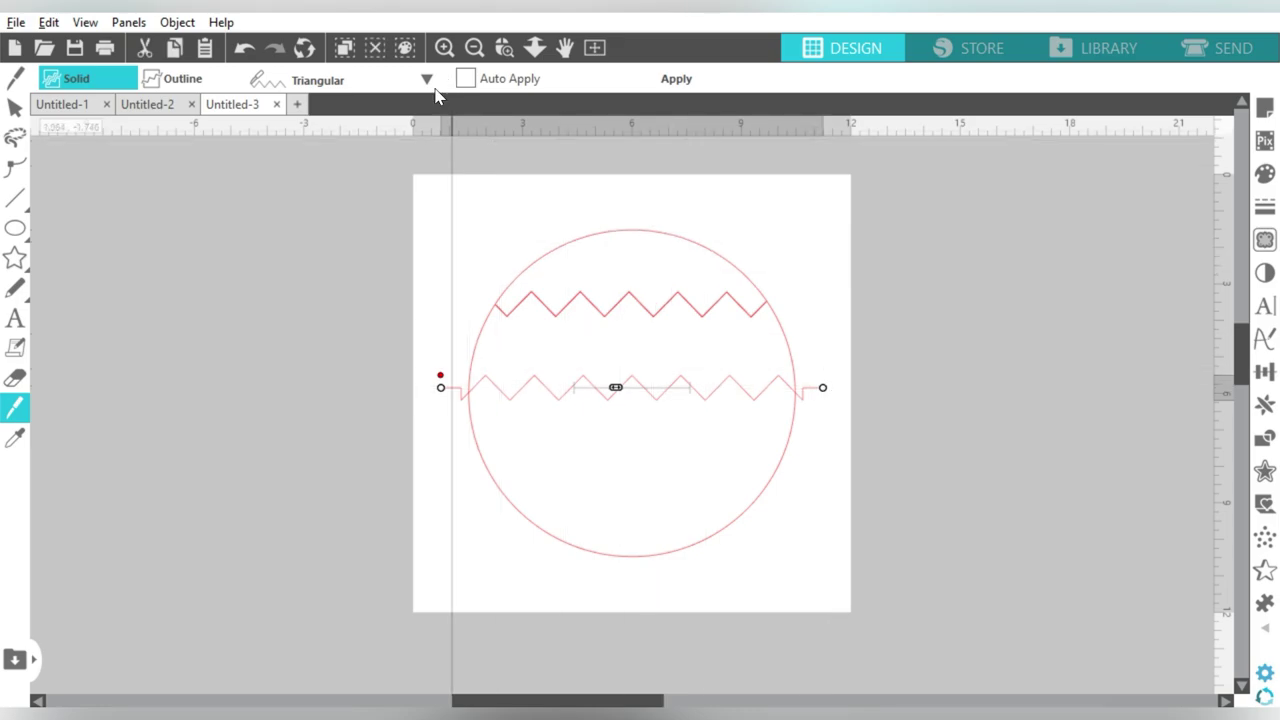
pyautogui.click(676, 78)
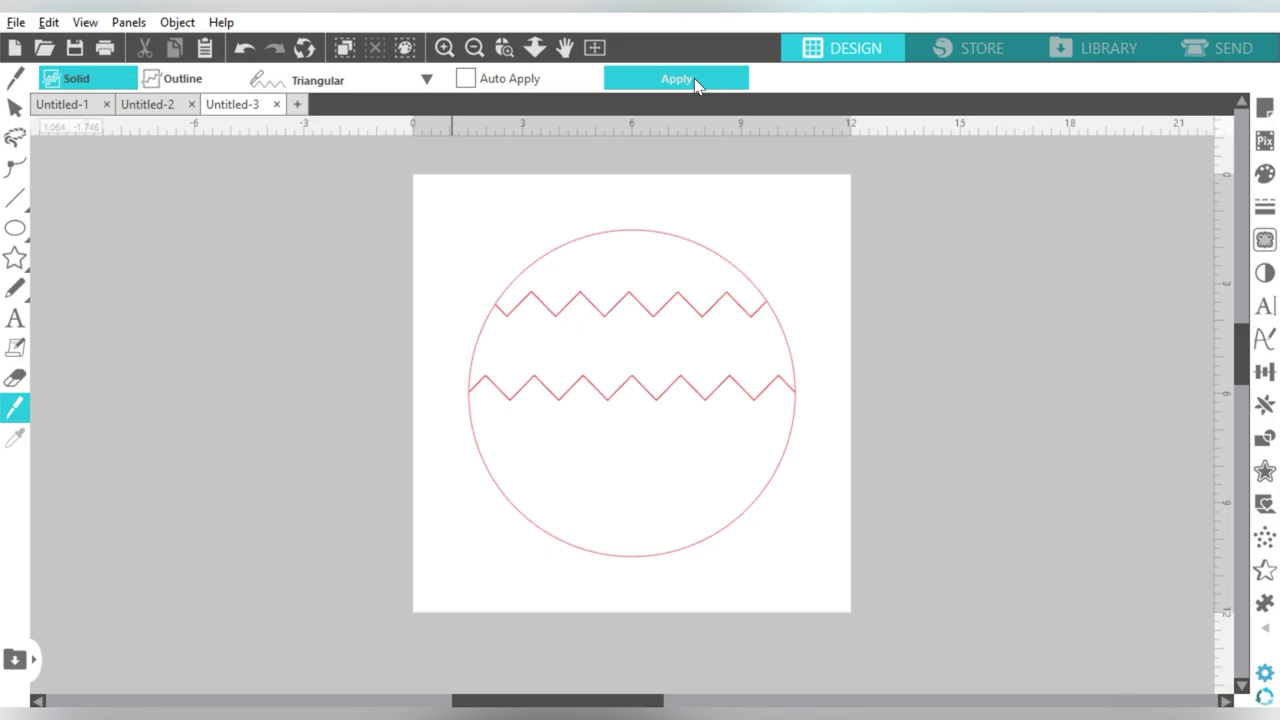
# Re-tick Auto Apply on the Knife and marquee-select the circle with both zigzag cuts.
pyautogui.click(694, 78)
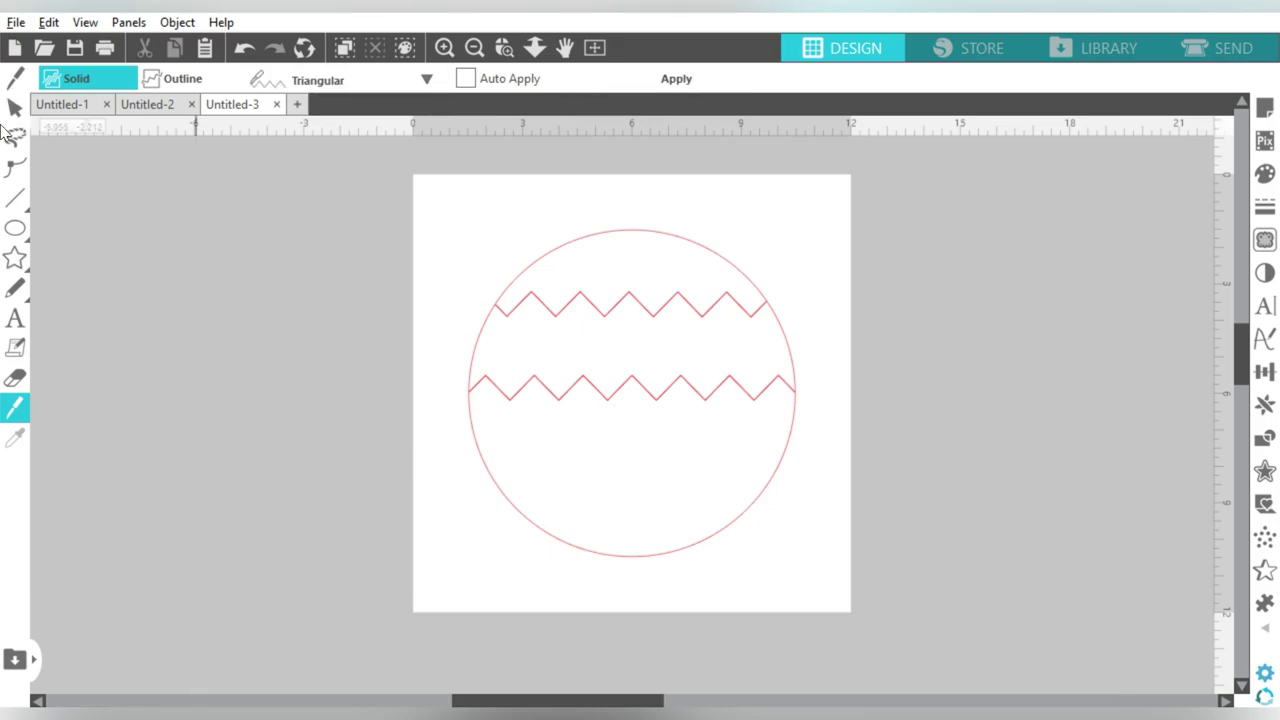
pyautogui.click(14, 107)
pyautogui.click(7, 400)
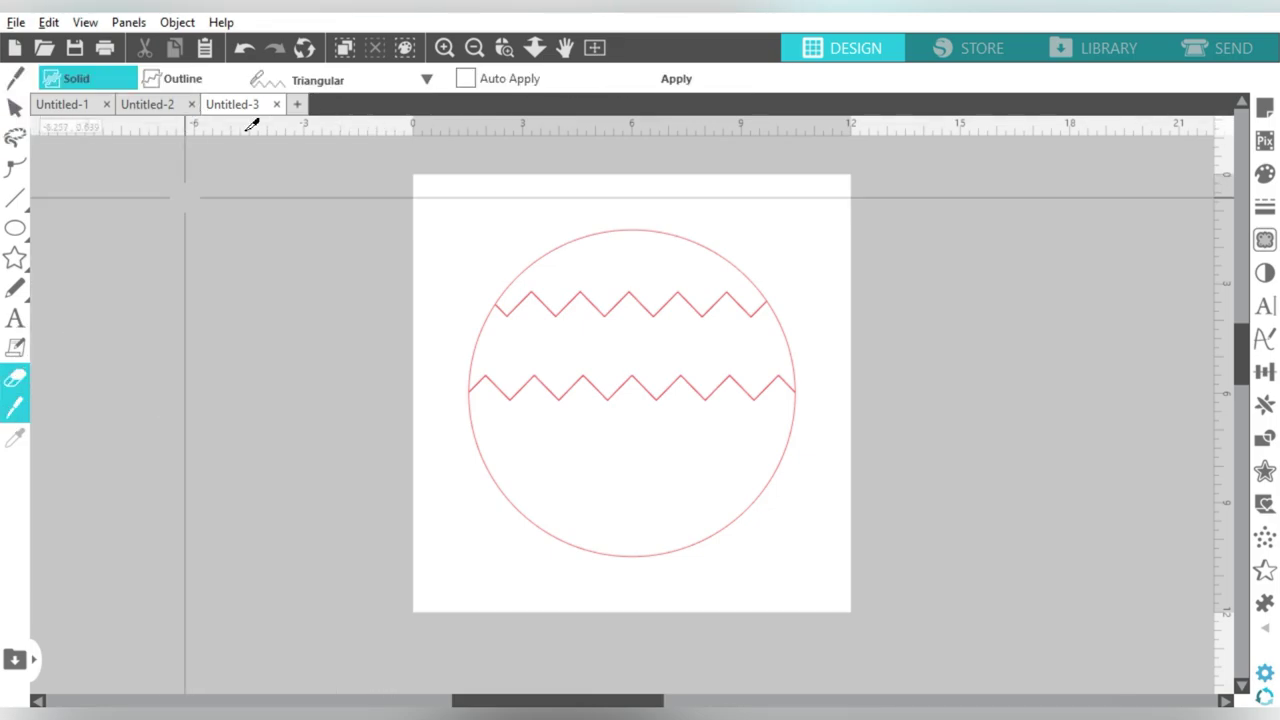
pyautogui.click(20, 112)
pyautogui.click(14, 406)
pyautogui.click(465, 78)
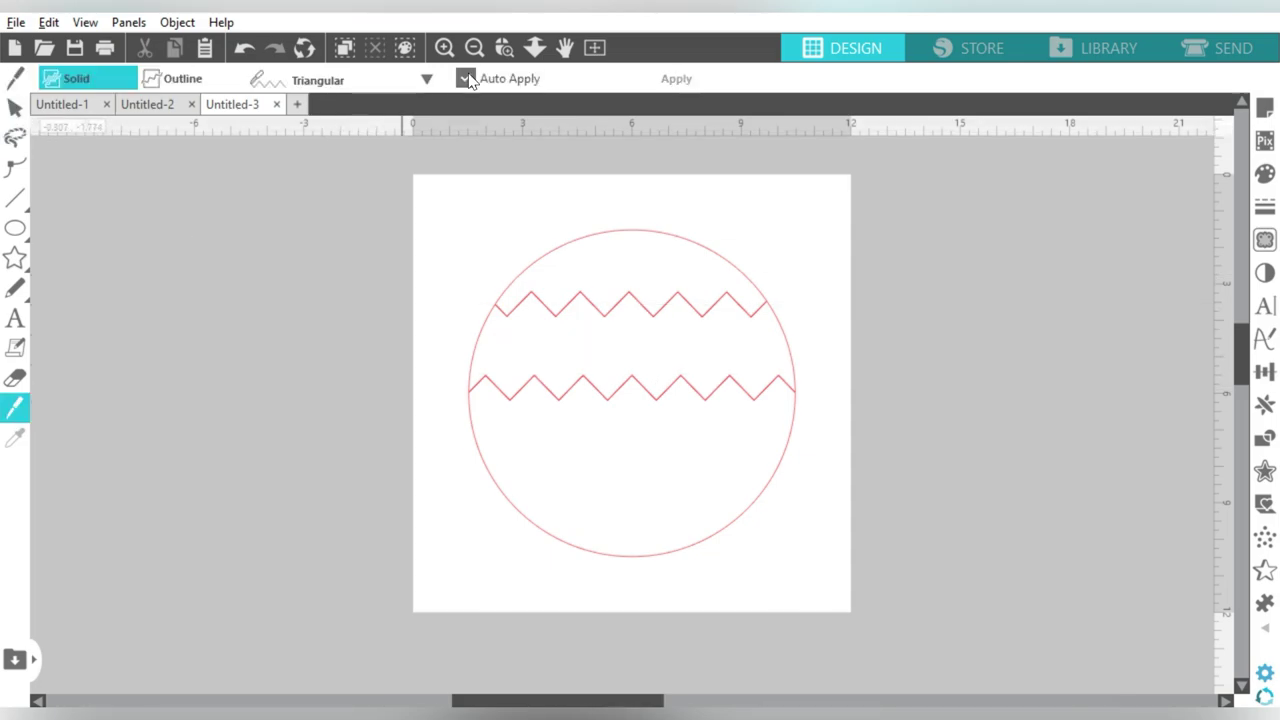
pyautogui.click(15, 107)
pyautogui.moveTo(428, 246); pyautogui.dragTo(815, 443)
# Delete the selected circle and zigzag pieces to clear the page.
pyautogui.press('Delete')
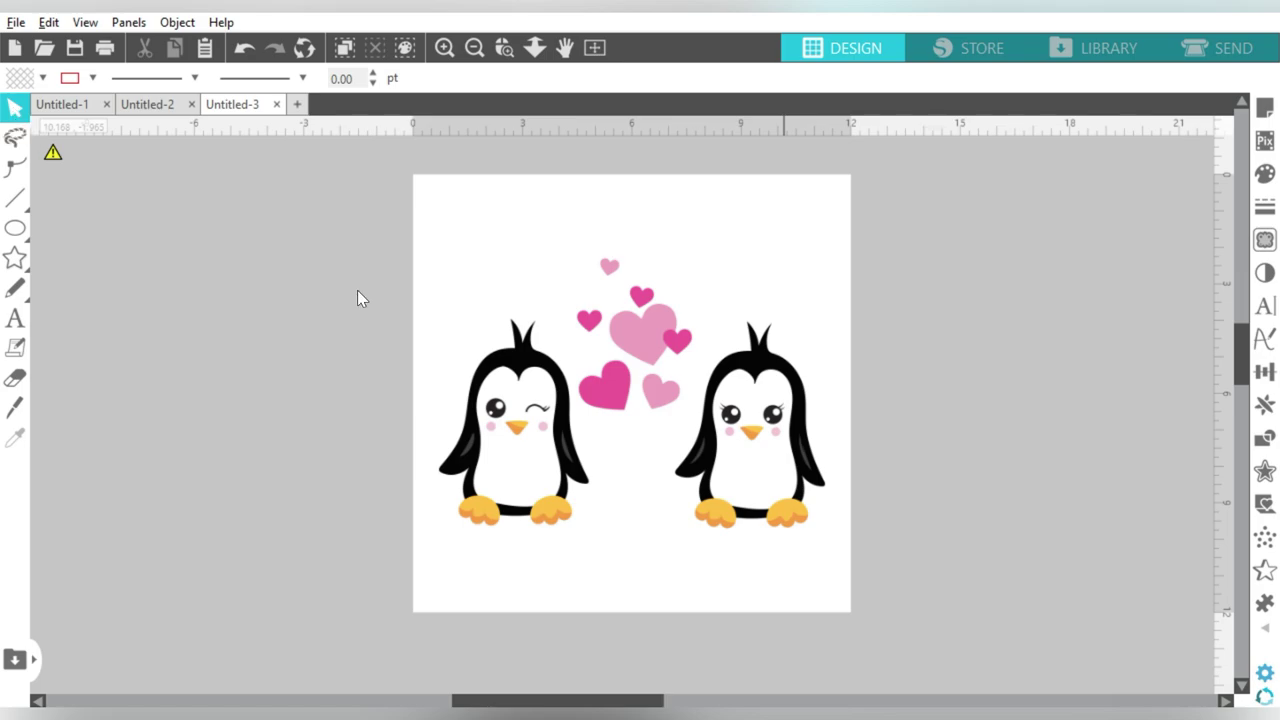
pyautogui.moveTo(680, 360); pyautogui.dragTo(598, 365)
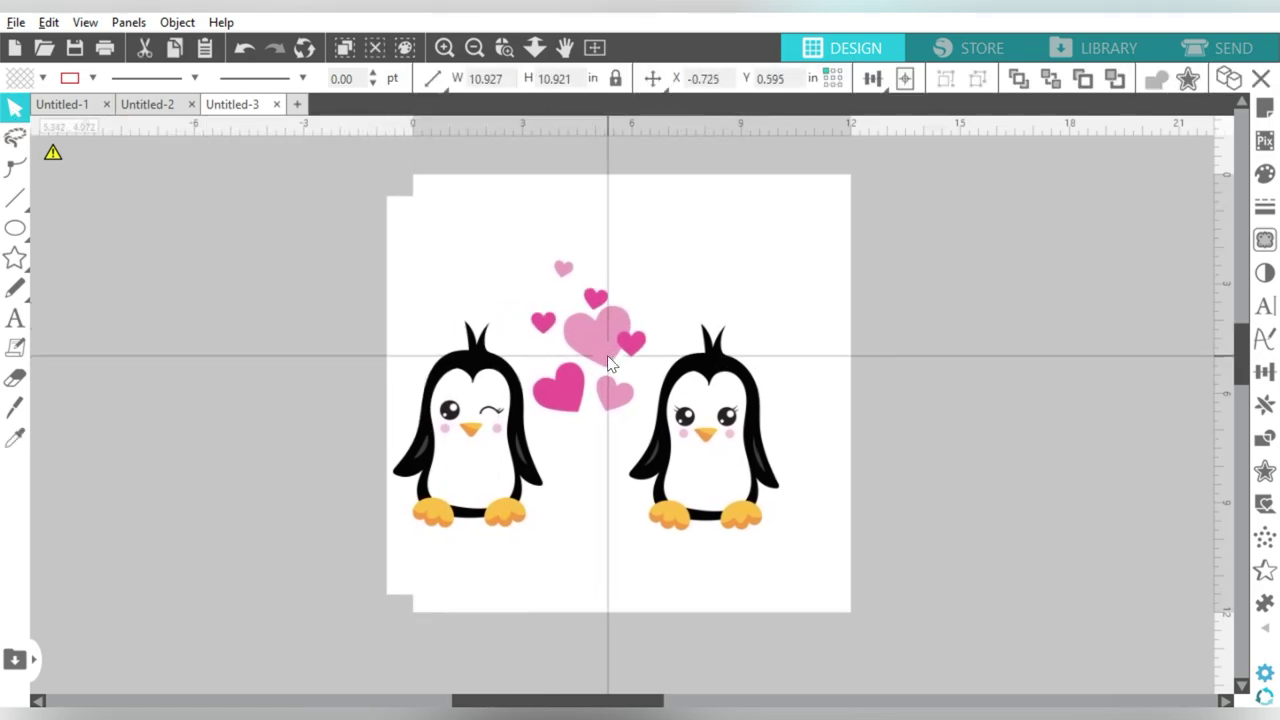
pyautogui.hotkey('ctrl', 'z')
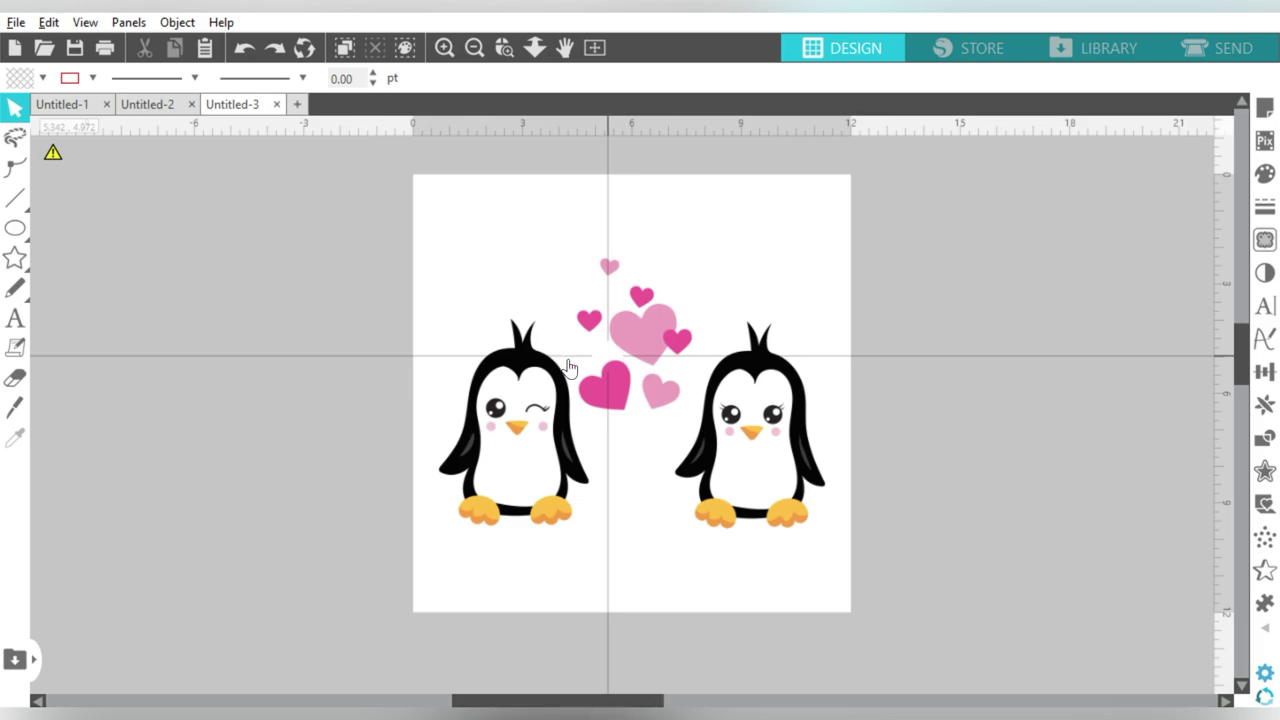
# Give the penguin artwork a red line colour.
pyautogui.click(17, 414)
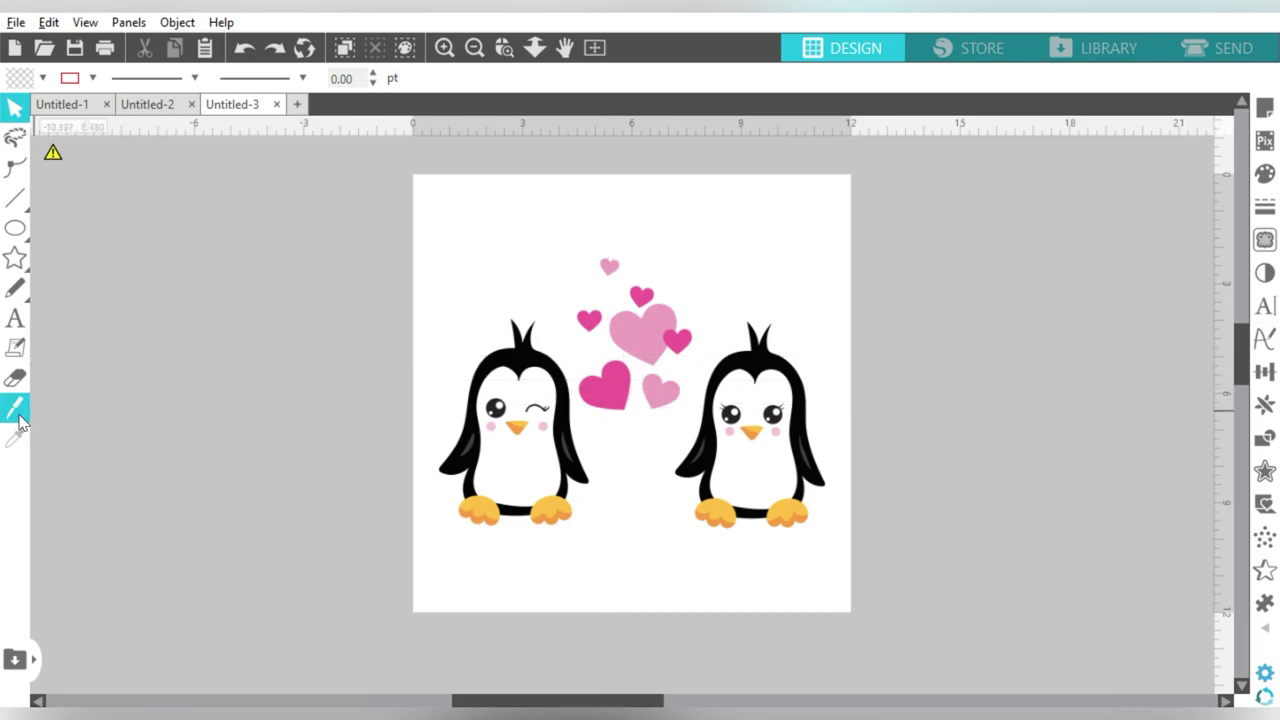
pyautogui.click(457, 374)
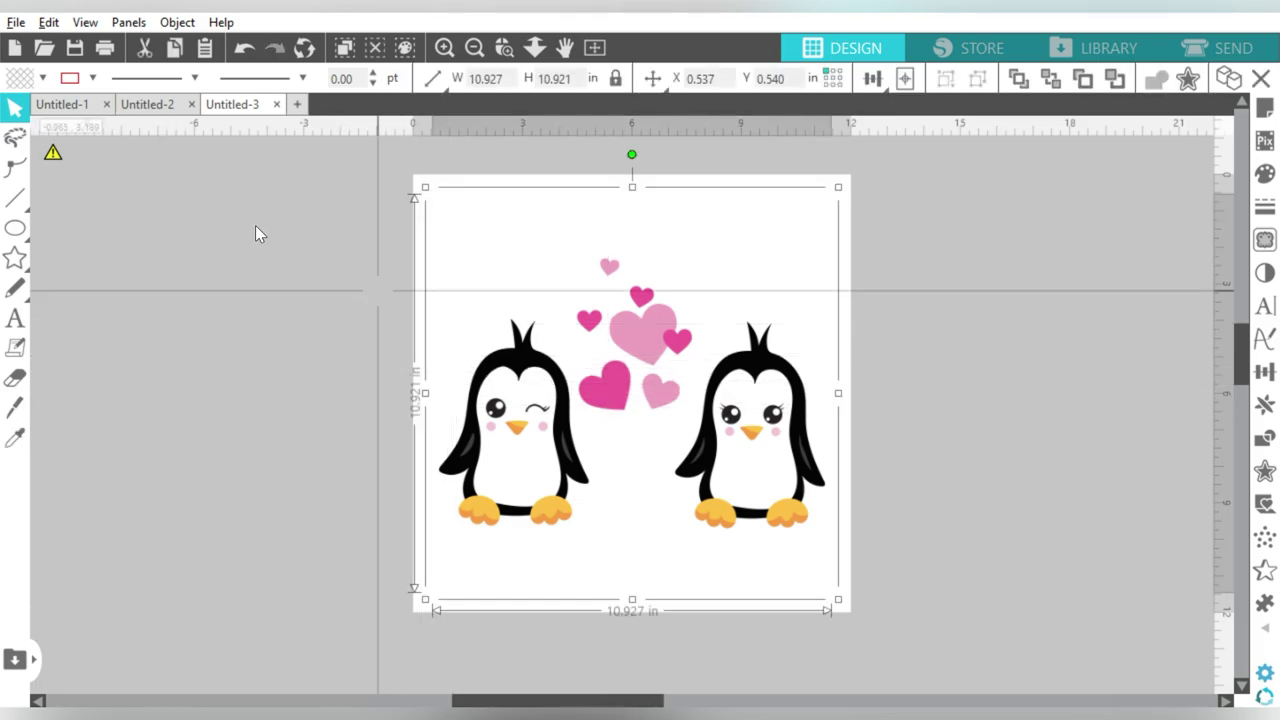
pyautogui.click(91, 78)
pyautogui.click(87, 173)
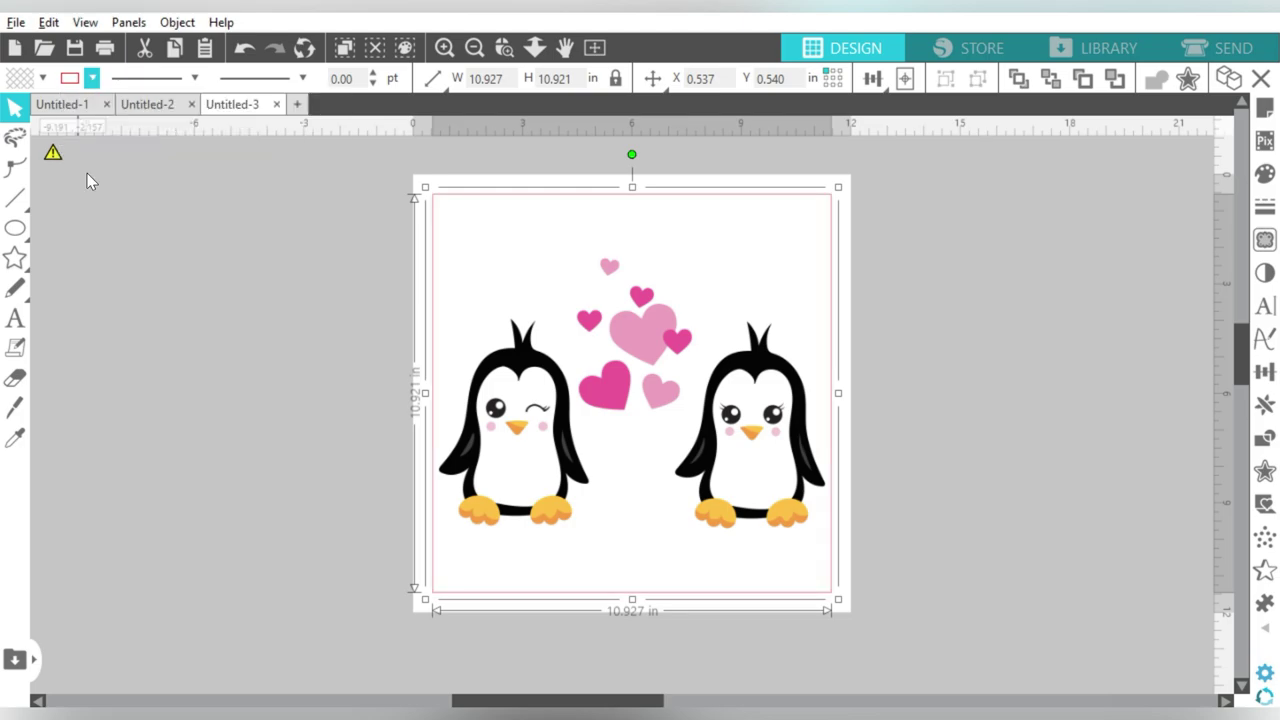
pyautogui.click(290, 270)
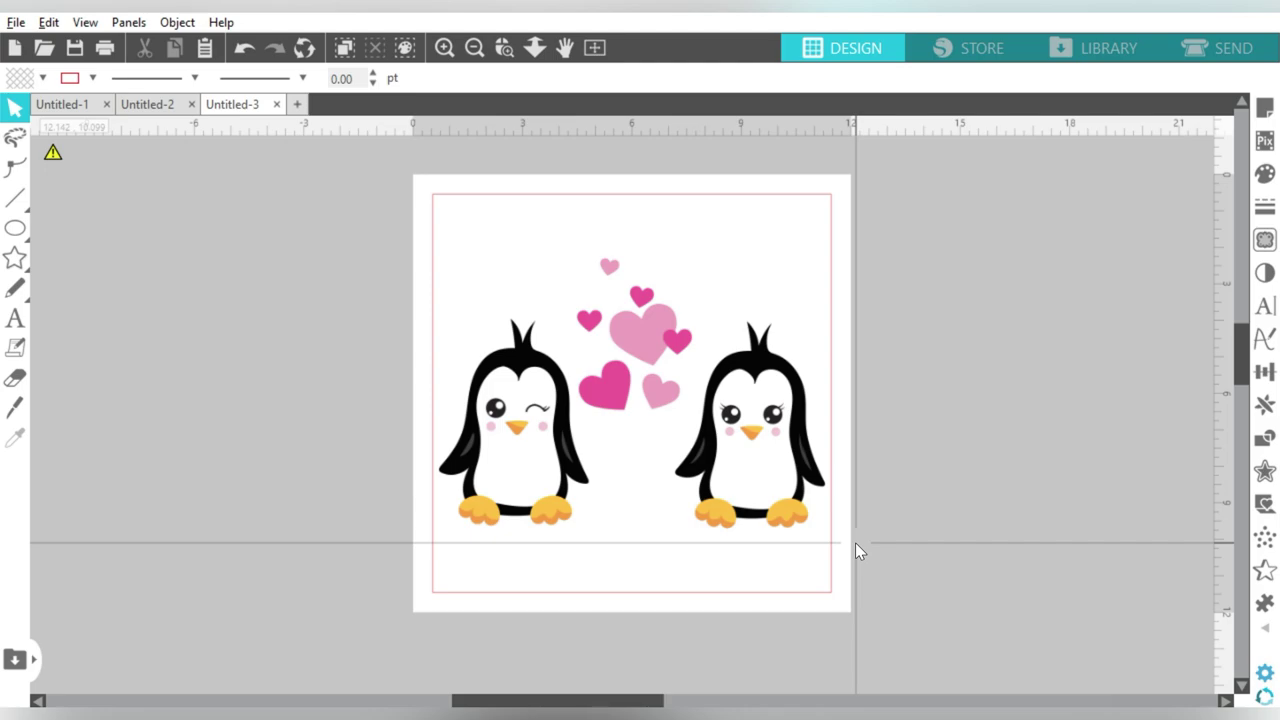
# Knife an angular cut line all the way around the winking penguin.
pyautogui.click(16, 406)
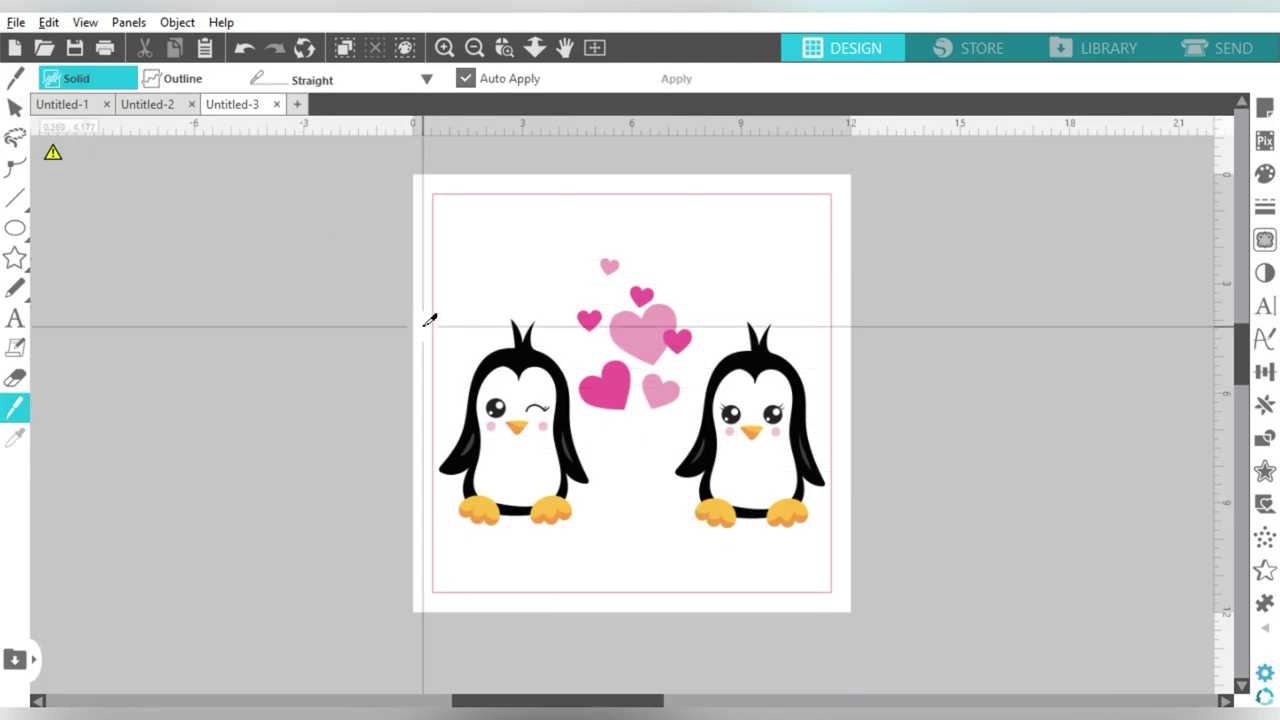
pyautogui.moveTo(419, 324); pyautogui.dragTo(518, 302)
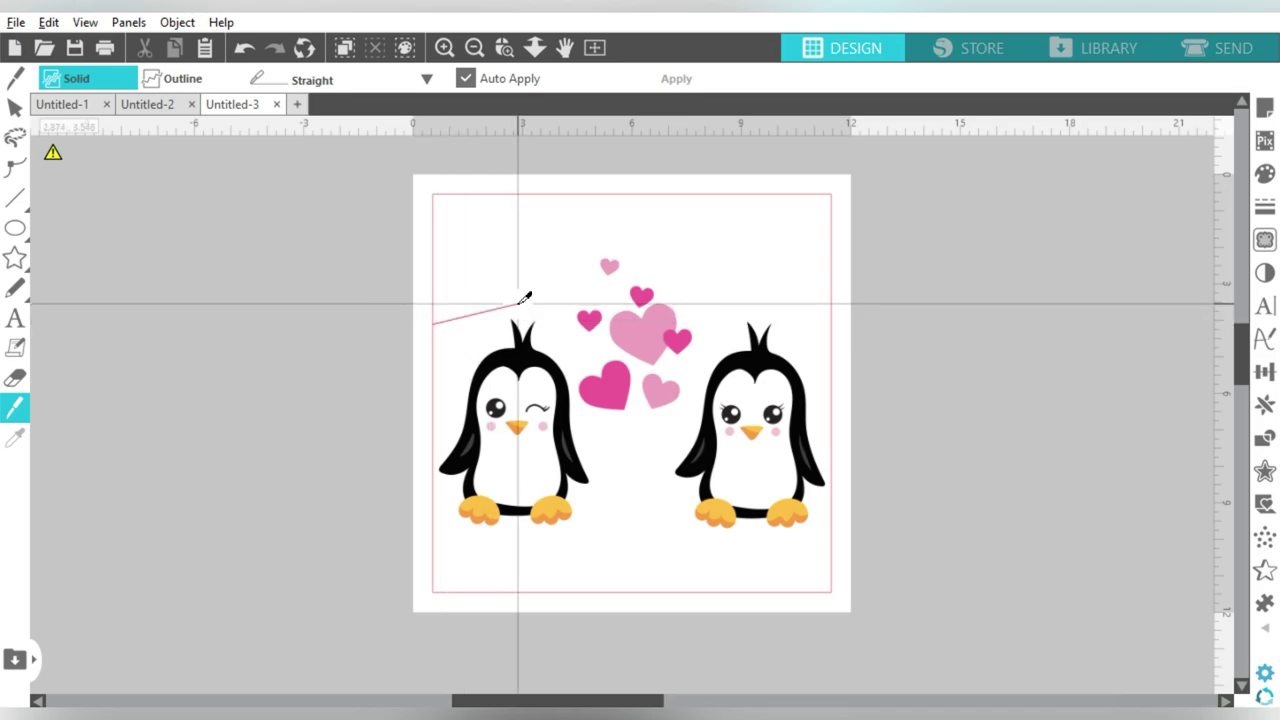
pyautogui.click(520, 301)
pyautogui.click(564, 324)
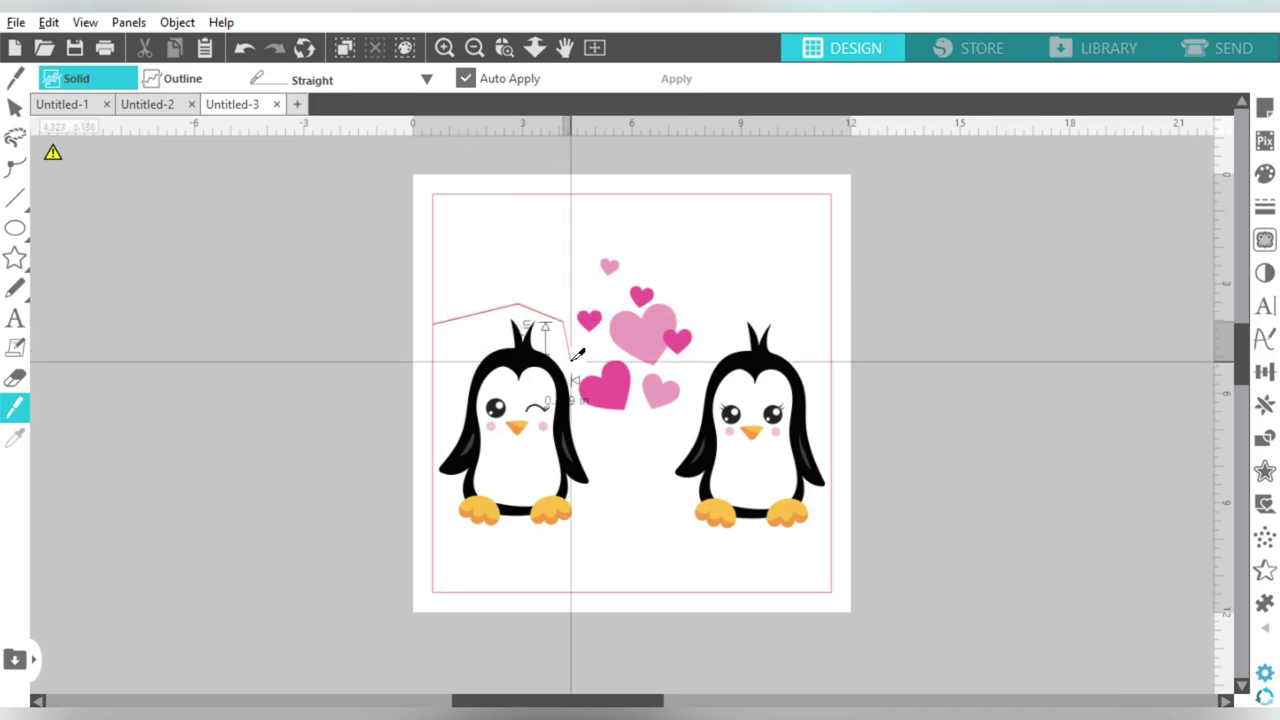
pyautogui.click(584, 415)
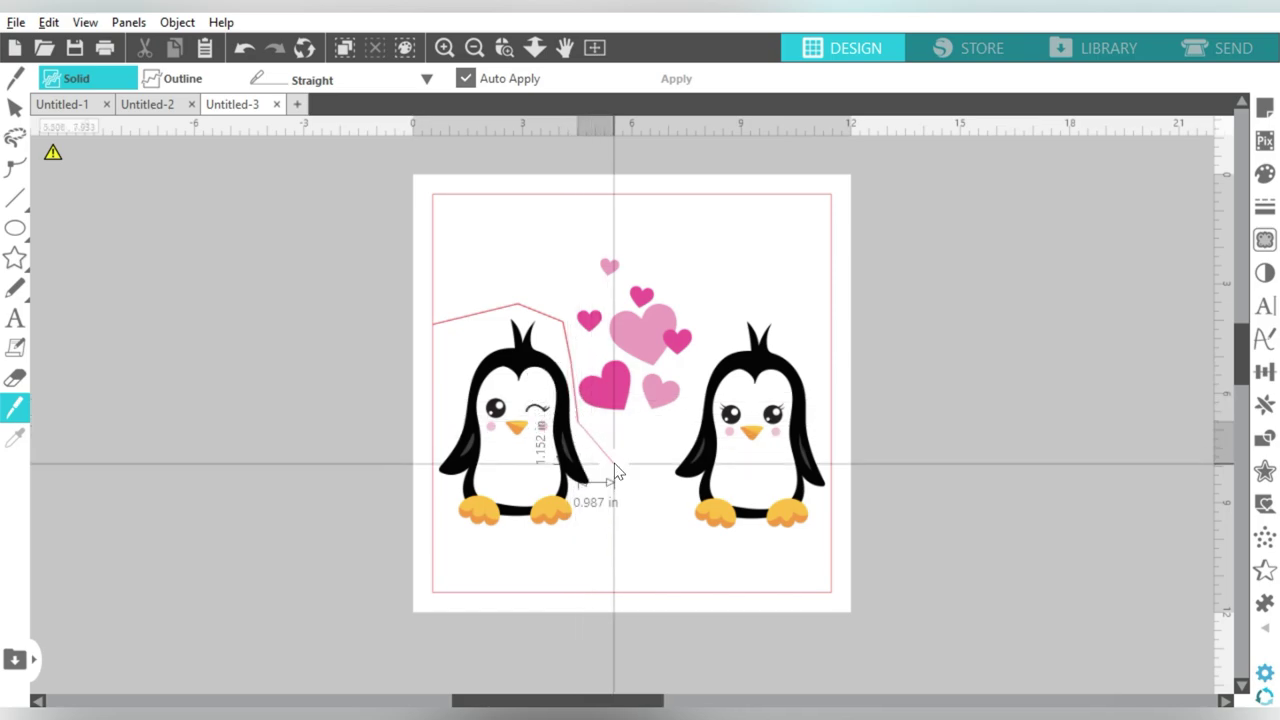
pyautogui.click(613, 461)
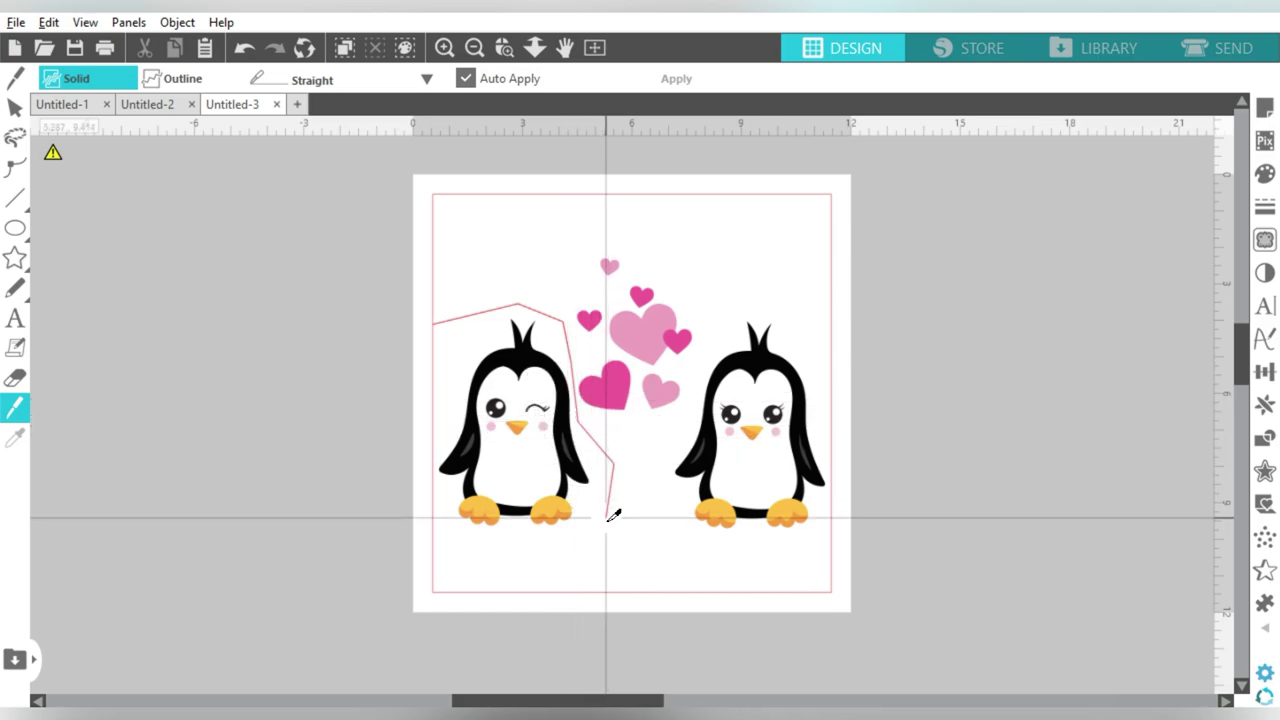
pyautogui.click(595, 548)
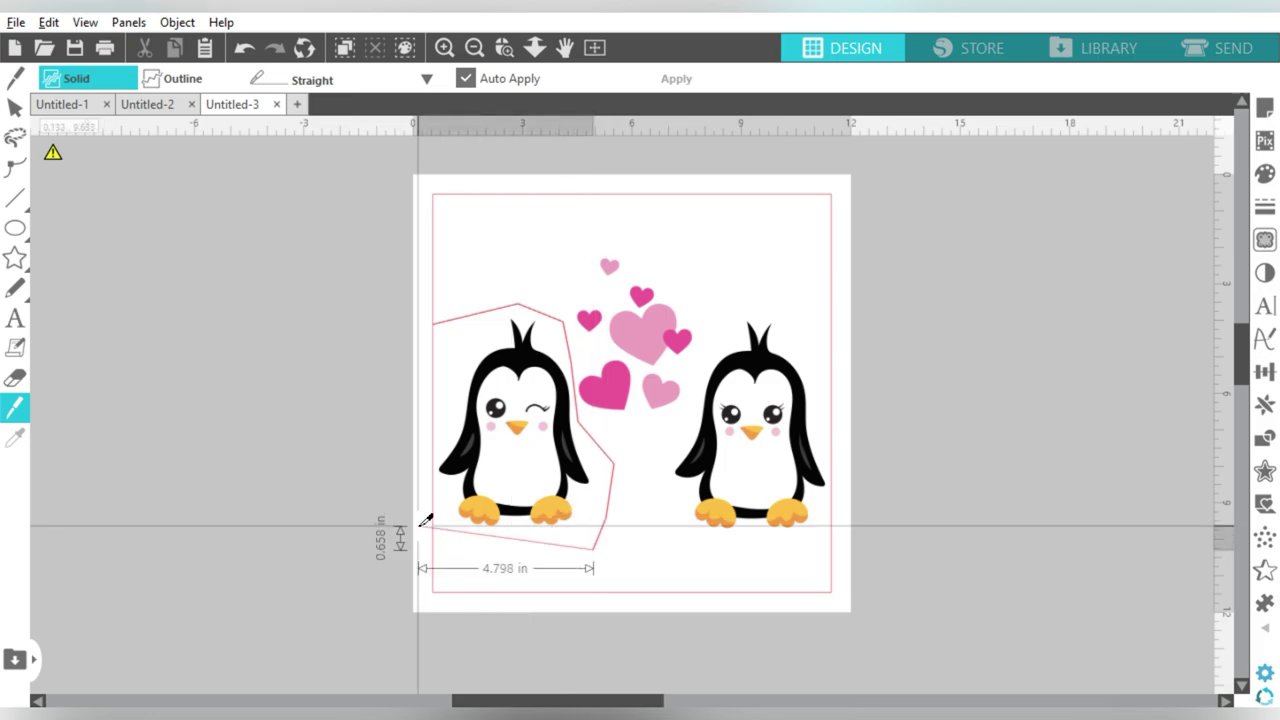
pyautogui.doubleClick(417, 510)
pyautogui.click(14, 108)
# Move the winking penguin off the page and knife around the second penguin.
pyautogui.moveTo(510, 377); pyautogui.dragTo(226, 377)
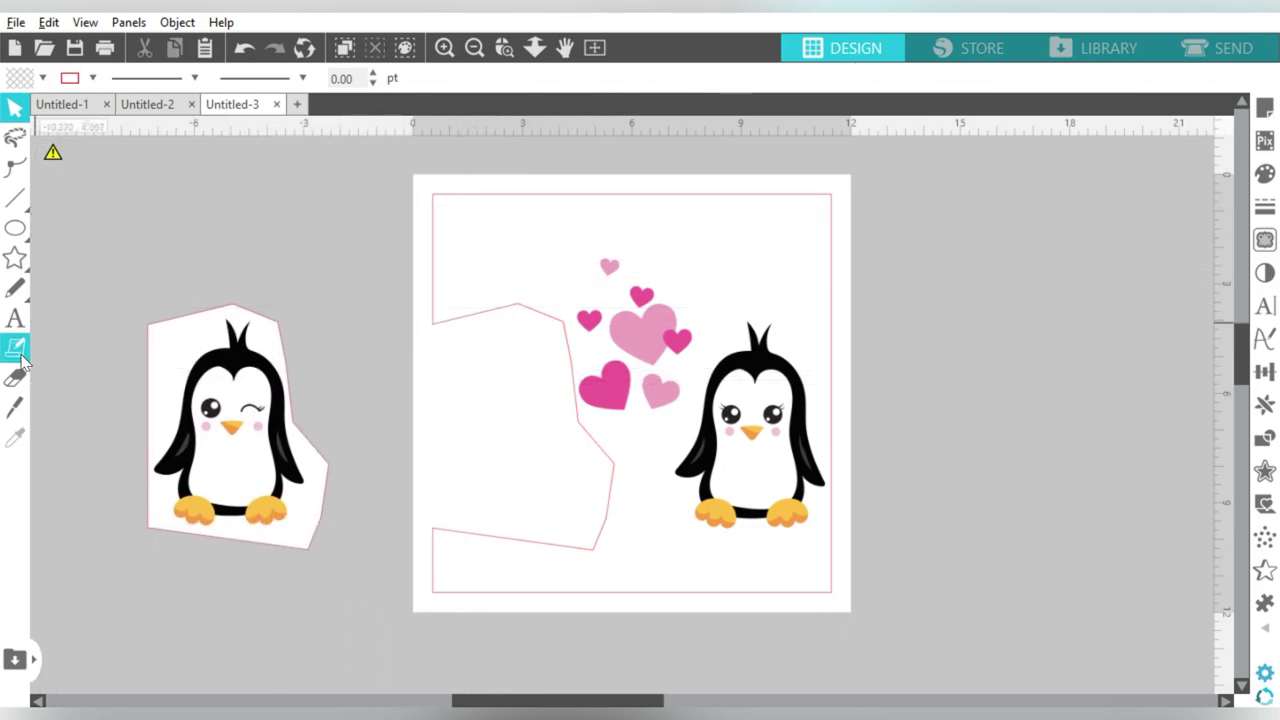
pyautogui.click(14, 407)
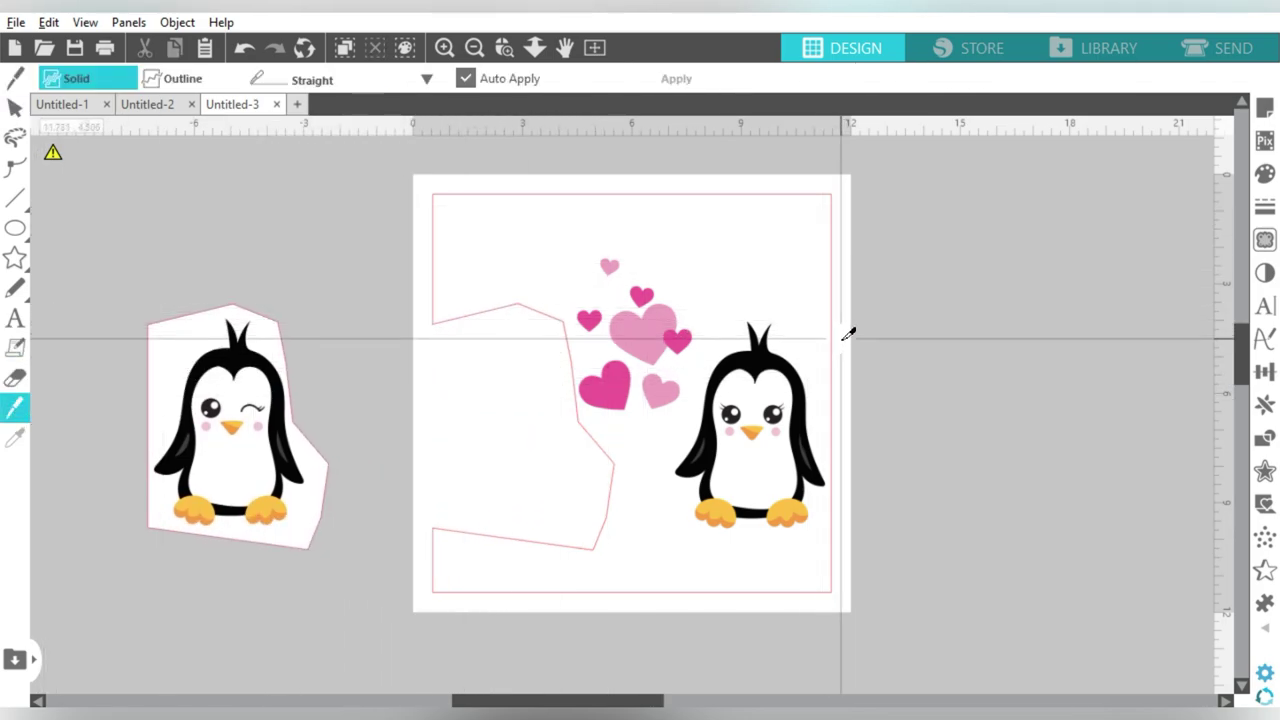
pyautogui.moveTo(823, 322)
pyautogui.mouseDown()
pyautogui.moveTo(759, 300)
pyautogui.moveTo(731, 322)
pyautogui.moveTo(686, 432)
pyautogui.moveTo(648, 480)
pyautogui.moveTo(660, 502)
pyautogui.moveTo(651, 543)
pyautogui.moveTo(695, 527)
pyautogui.moveTo(772, 546)
pyautogui.mouseUp()
pyautogui.click(15, 107)
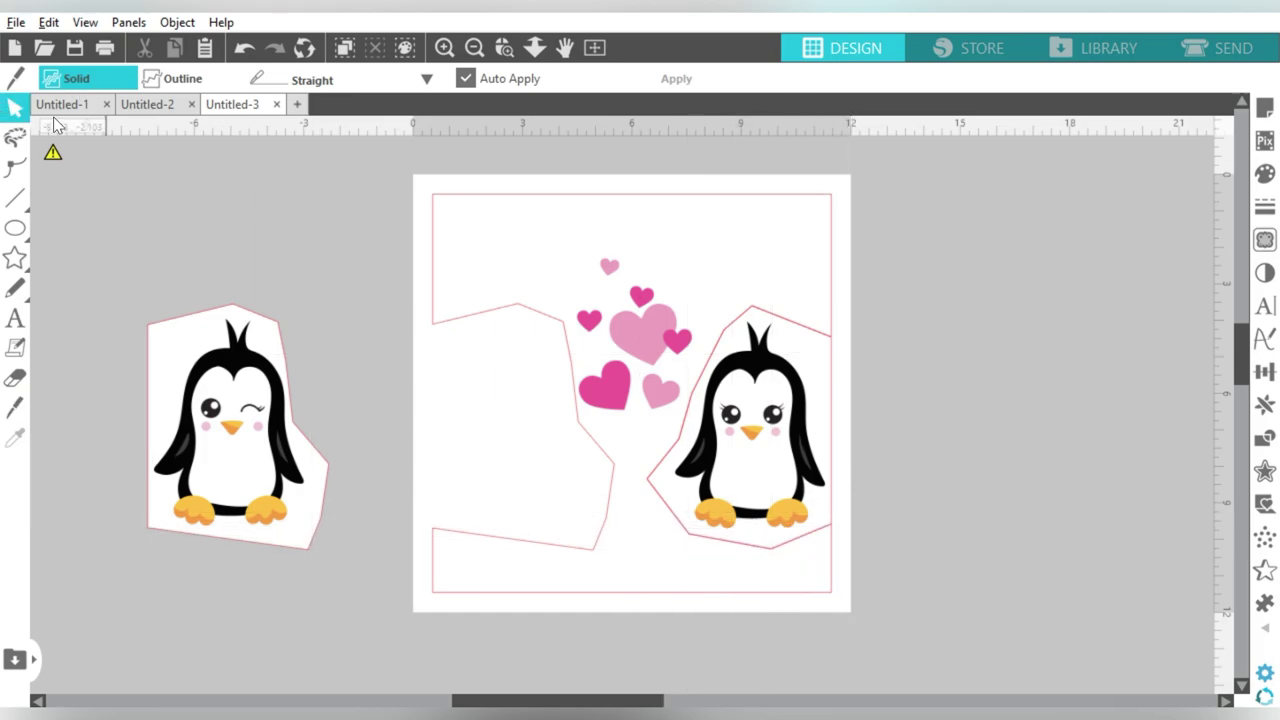
# Move the second penguin off the page and remove the red outlines from all pieces.
pyautogui.moveTo(795, 465); pyautogui.dragTo(1083, 467)
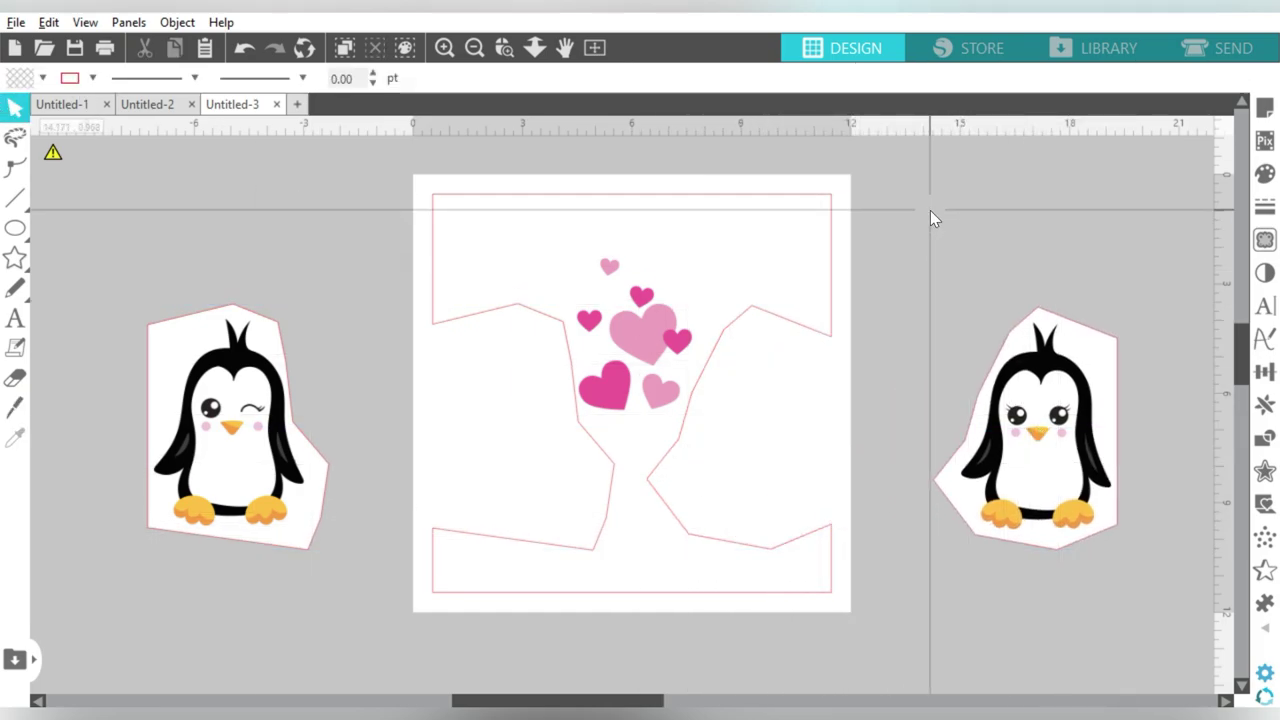
pyautogui.moveTo(347, 451); pyautogui.dragTo(1045, 619)
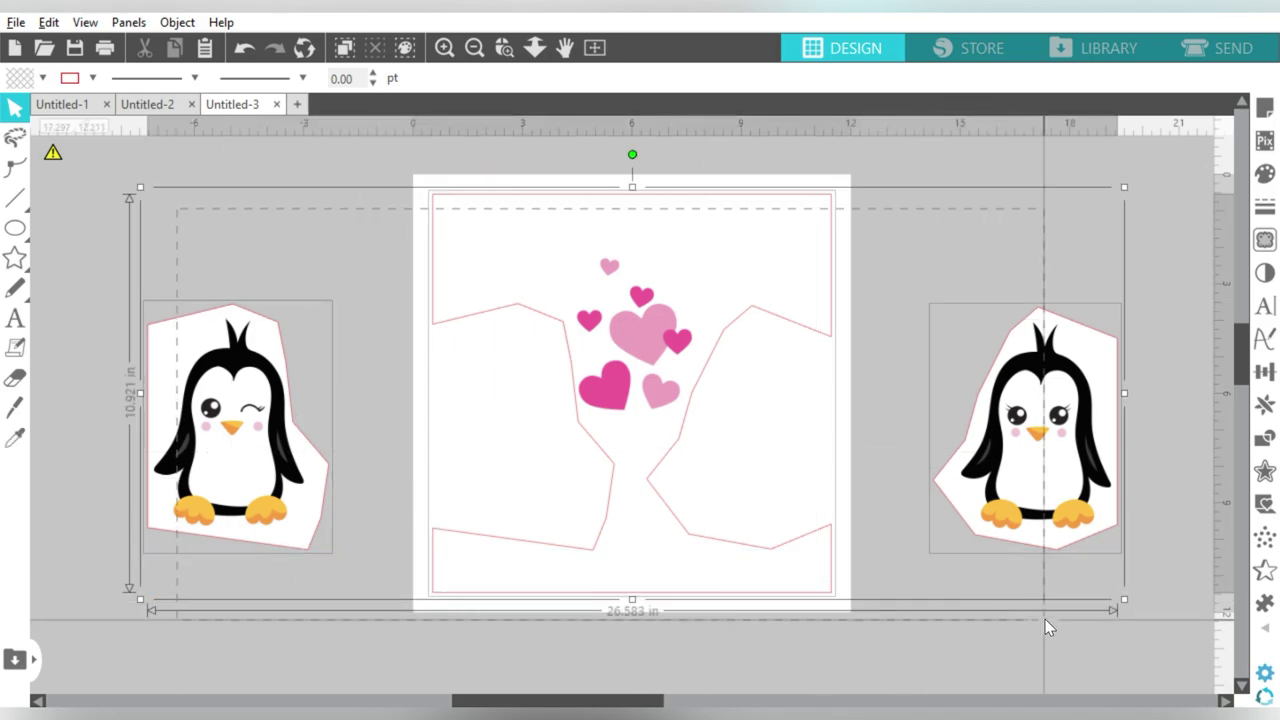
pyautogui.click(92, 78)
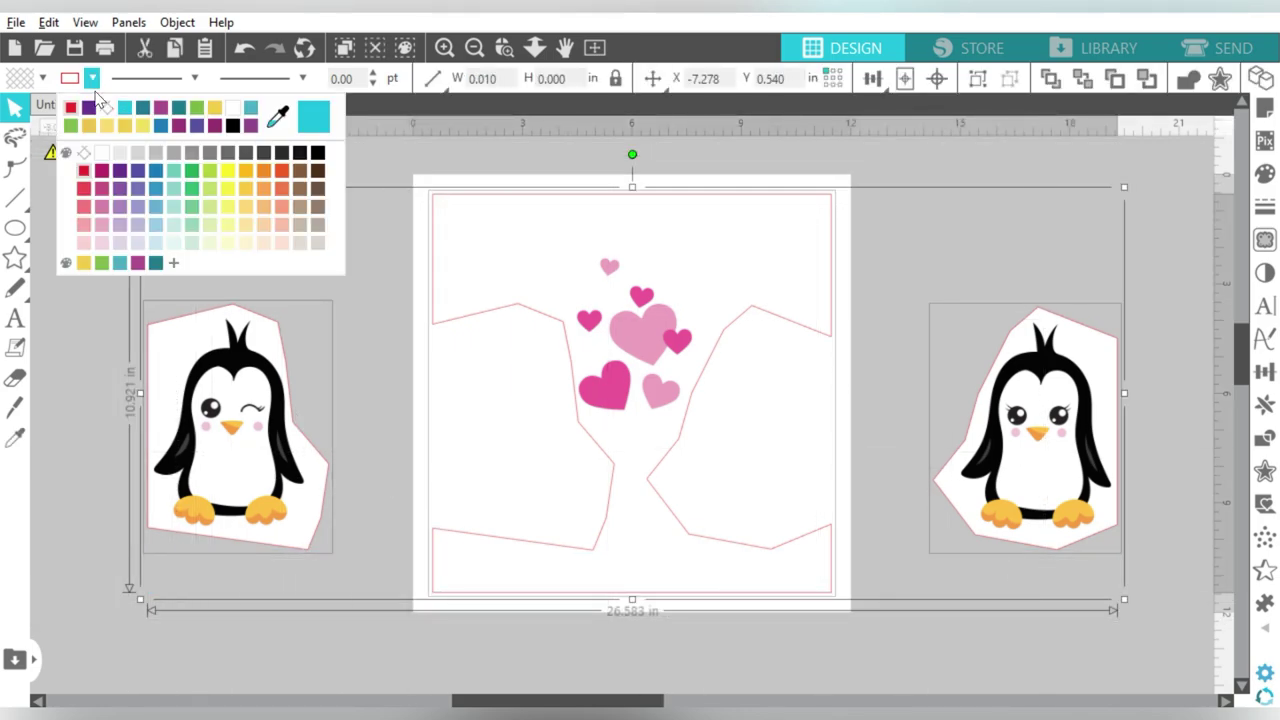
pyautogui.click(107, 109)
pyautogui.click(862, 235)
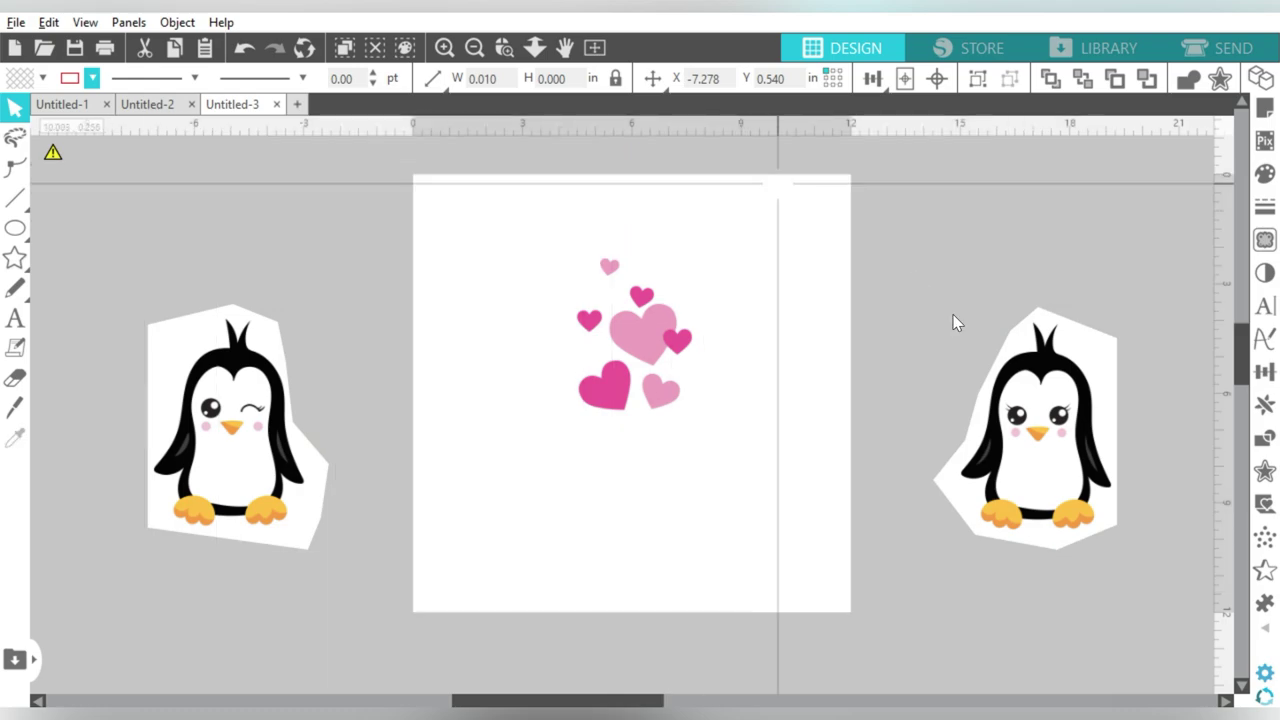
# Move the hearts off the page and place both penguins side by side on it.
pyautogui.moveTo(1035, 475); pyautogui.dragTo(350, 437)
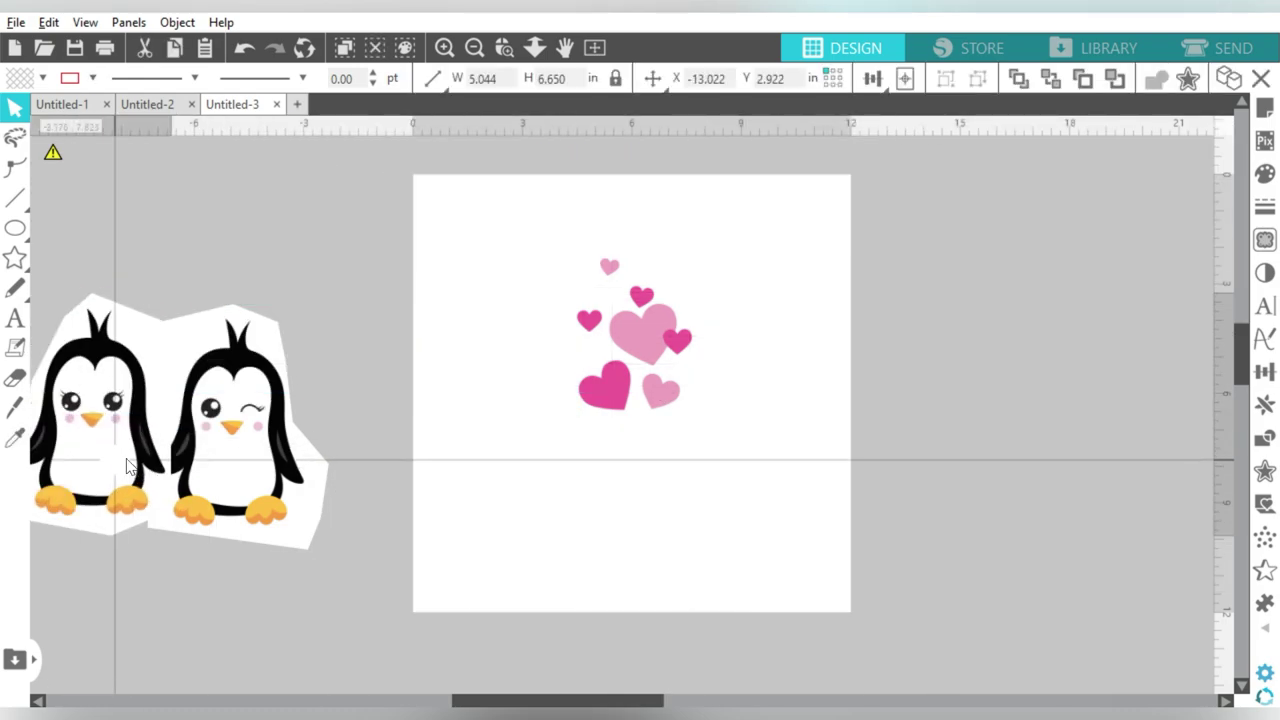
pyautogui.moveTo(501, 266); pyautogui.dragTo(1030, 287)
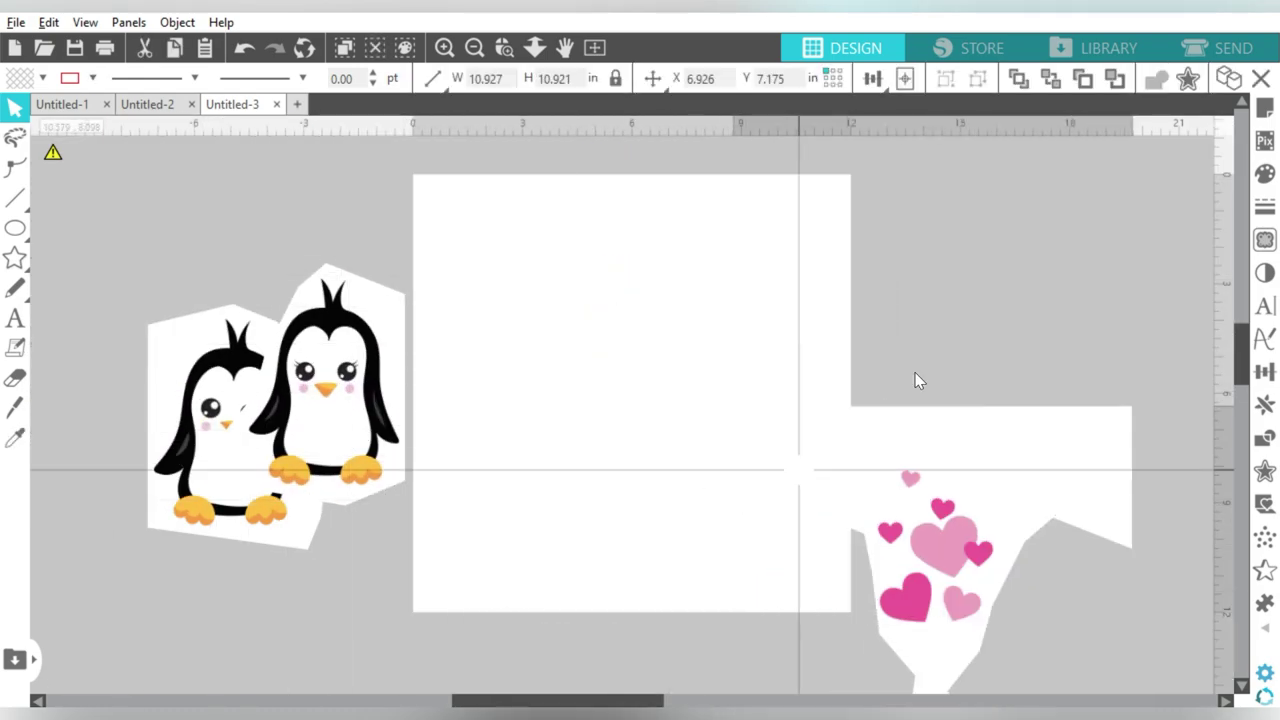
pyautogui.moveTo(309, 409); pyautogui.dragTo(716, 384)
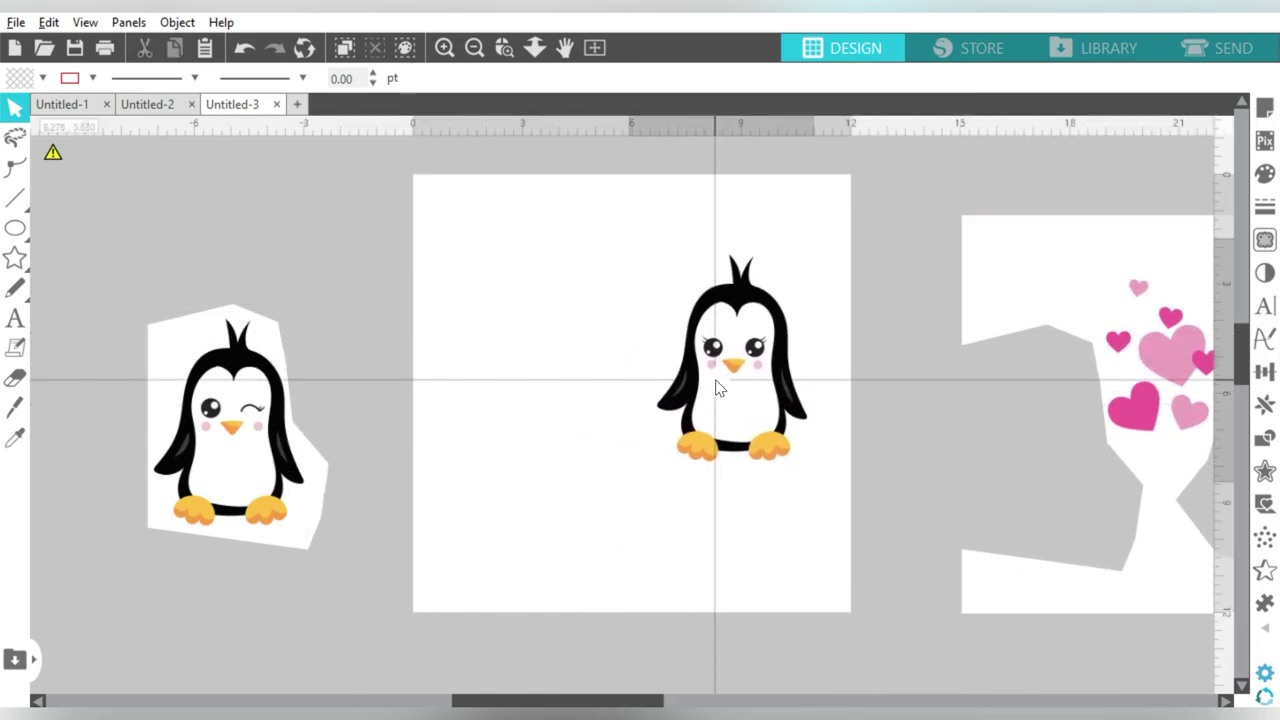
pyautogui.moveTo(213, 462); pyautogui.dragTo(532, 403)
pyautogui.click(347, 343)
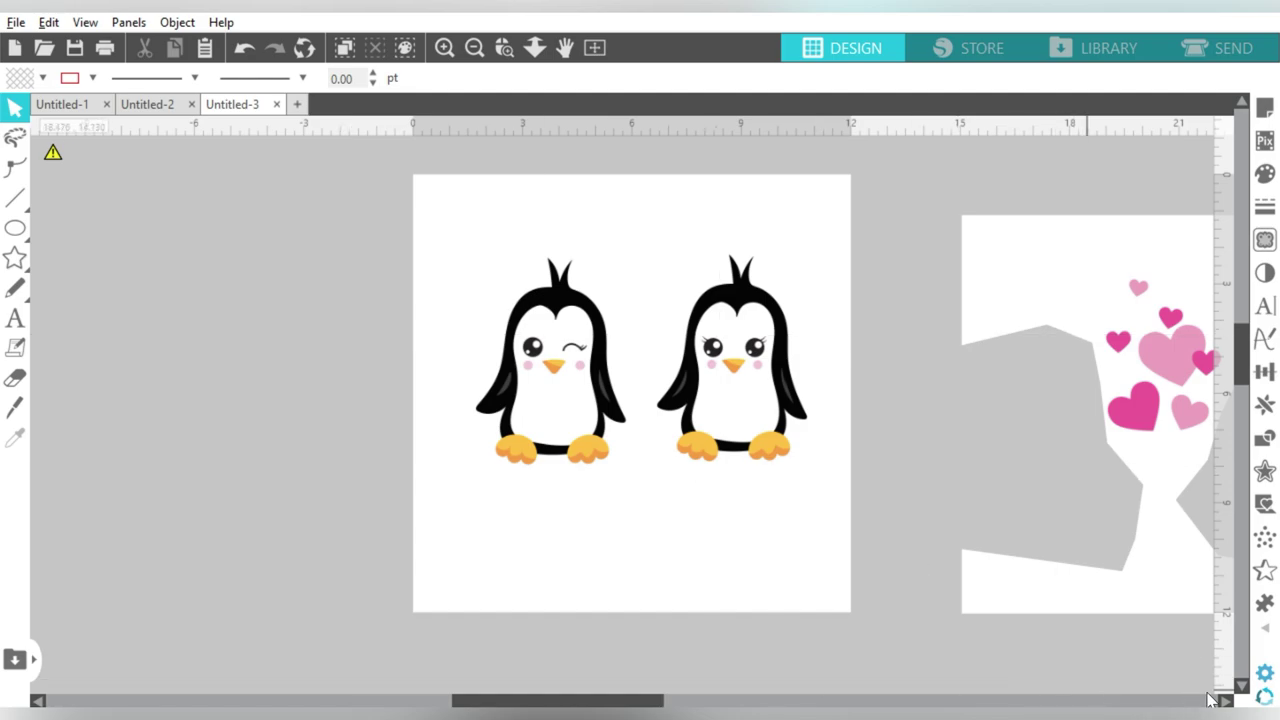
pyautogui.moveTo(357, 254); pyautogui.dragTo(1136, 565)
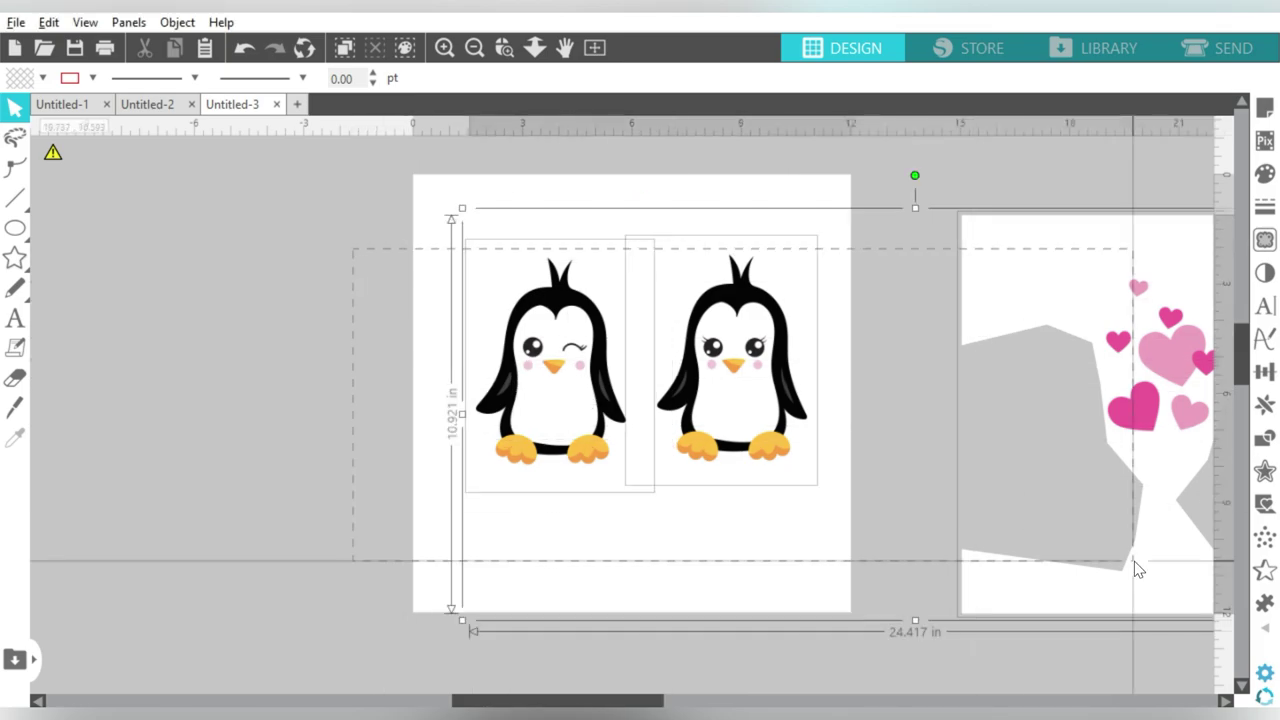
# Delete the selected penguins and hearts and show the text styling options.
pyautogui.press('Delete')
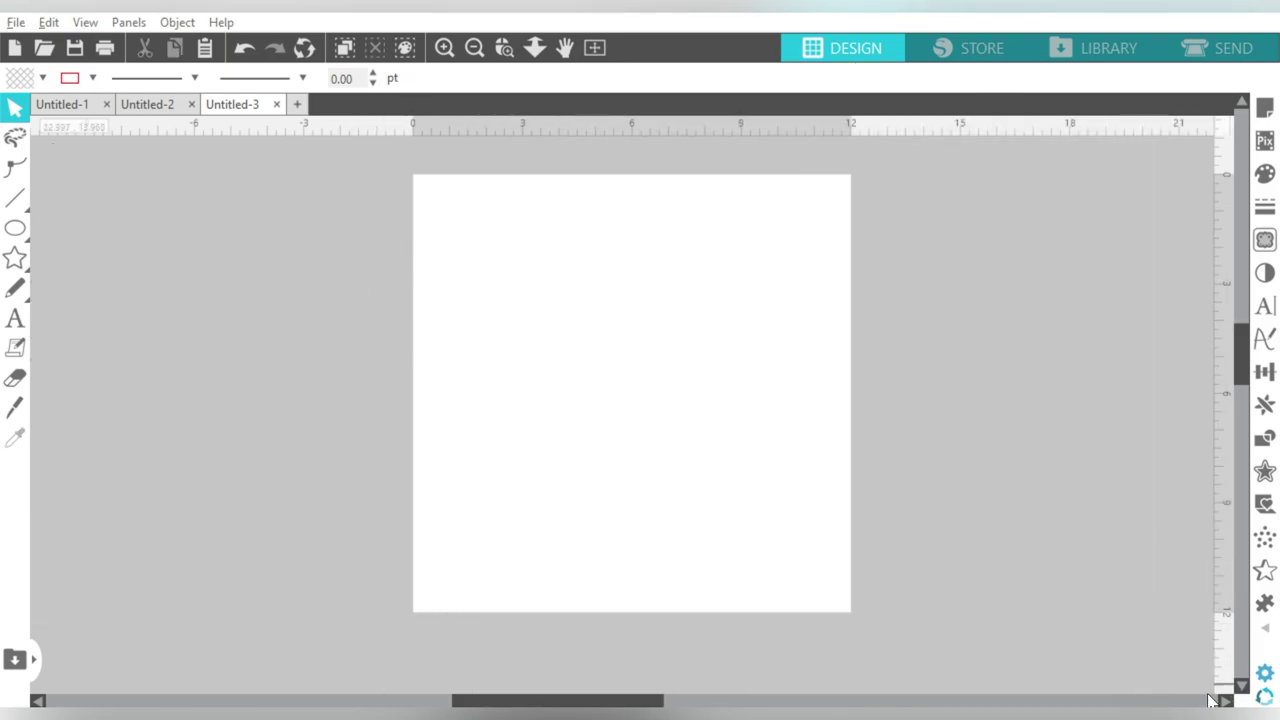
pyautogui.click(1265, 306)
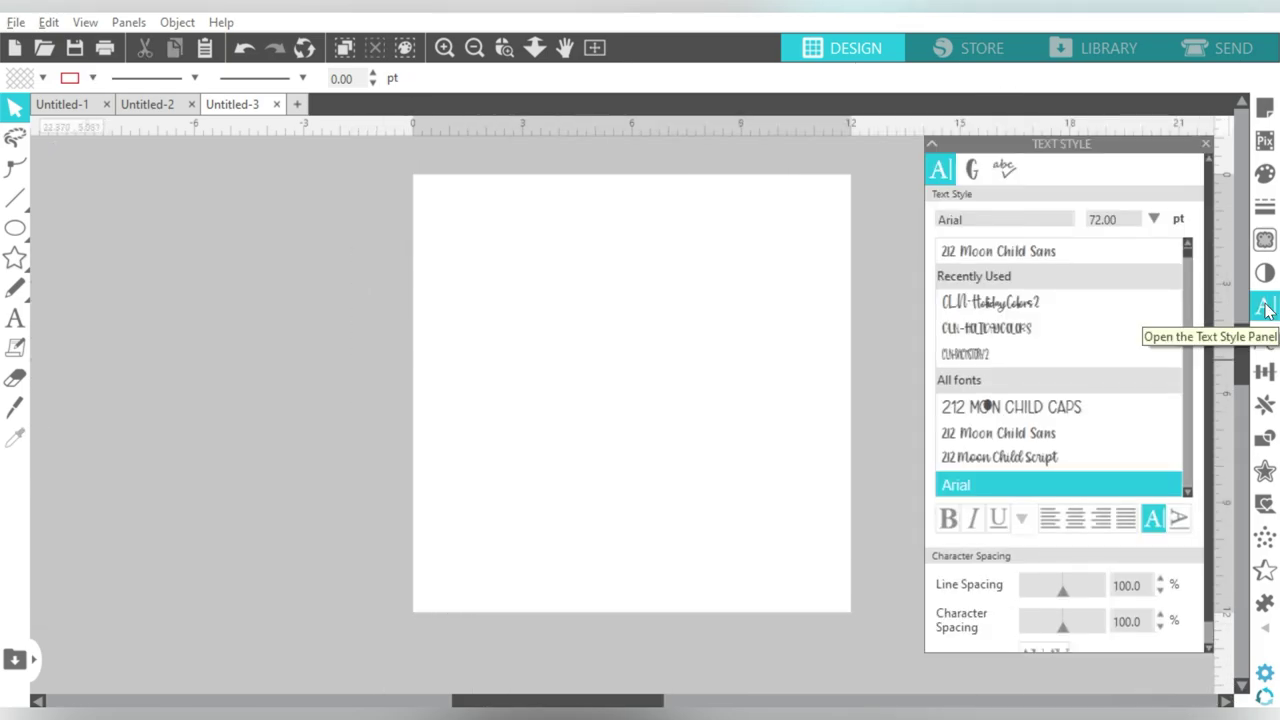
pyautogui.click(15, 318)
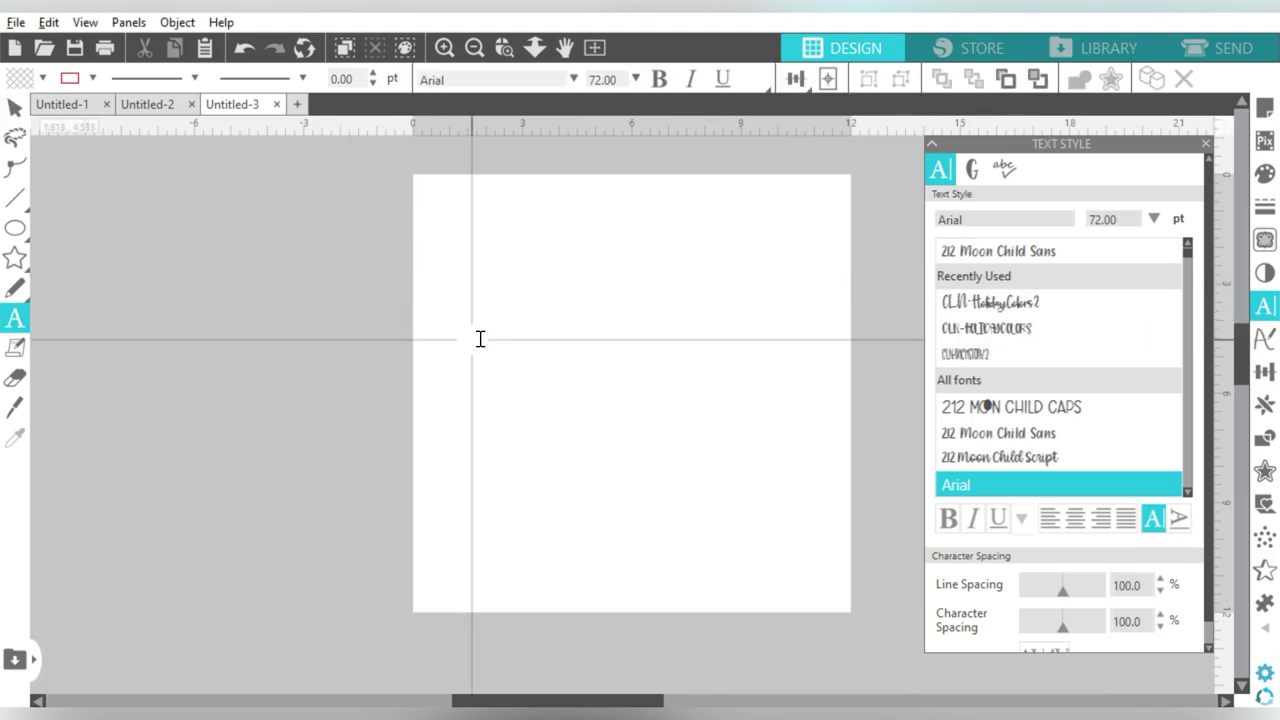
pyautogui.click(496, 335)
pyautogui.press('Escape')
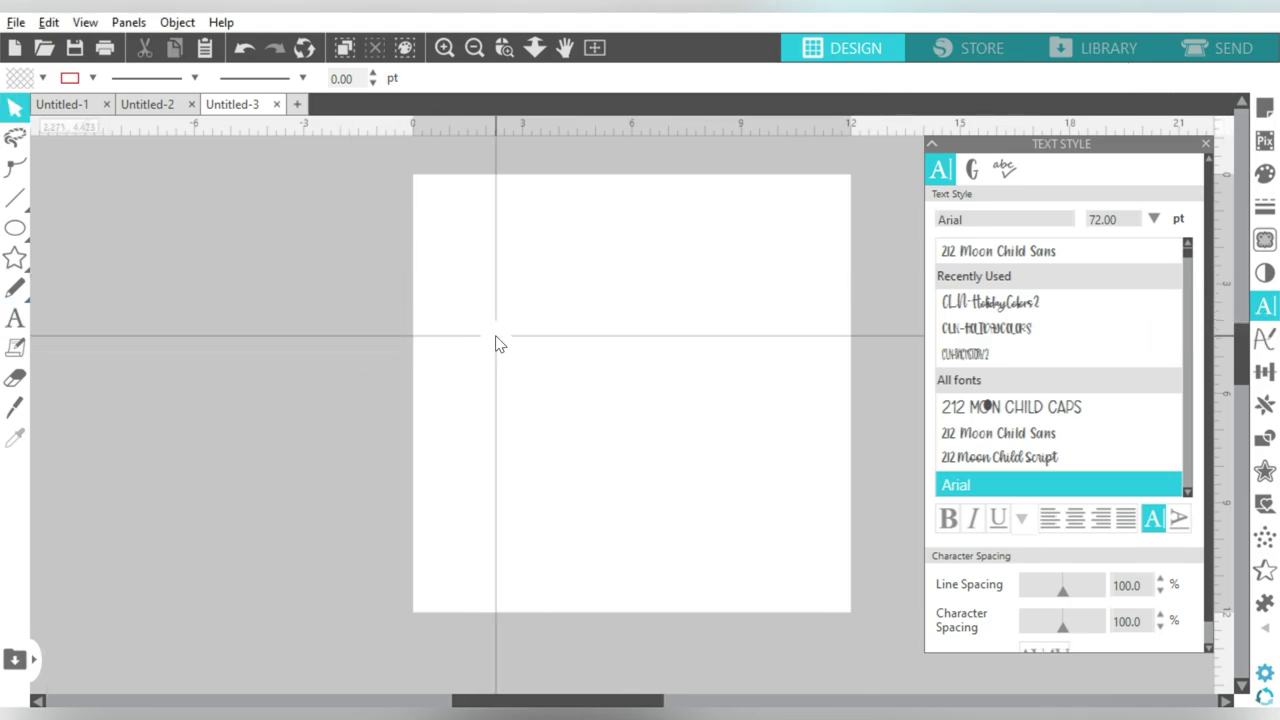
# Add the word PENGUINS to the page and scale it up.
pyautogui.press('e')
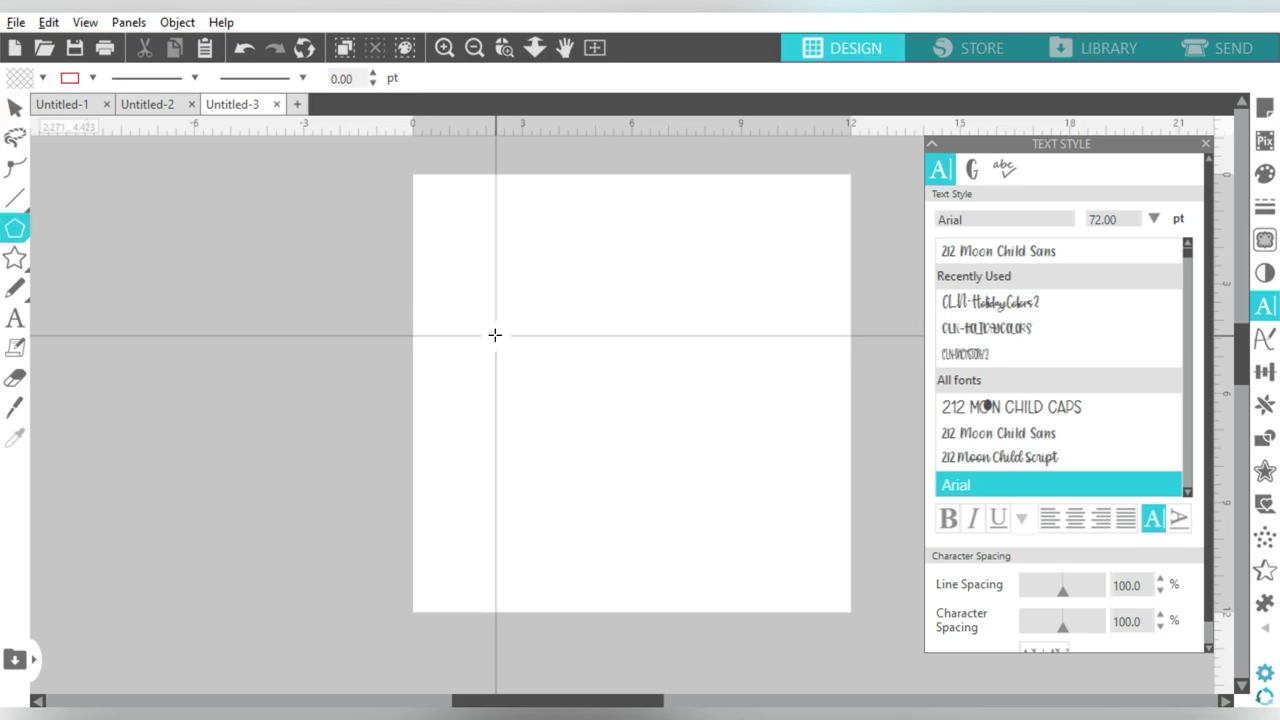
pyautogui.press('t')
pyautogui.click(518, 346)
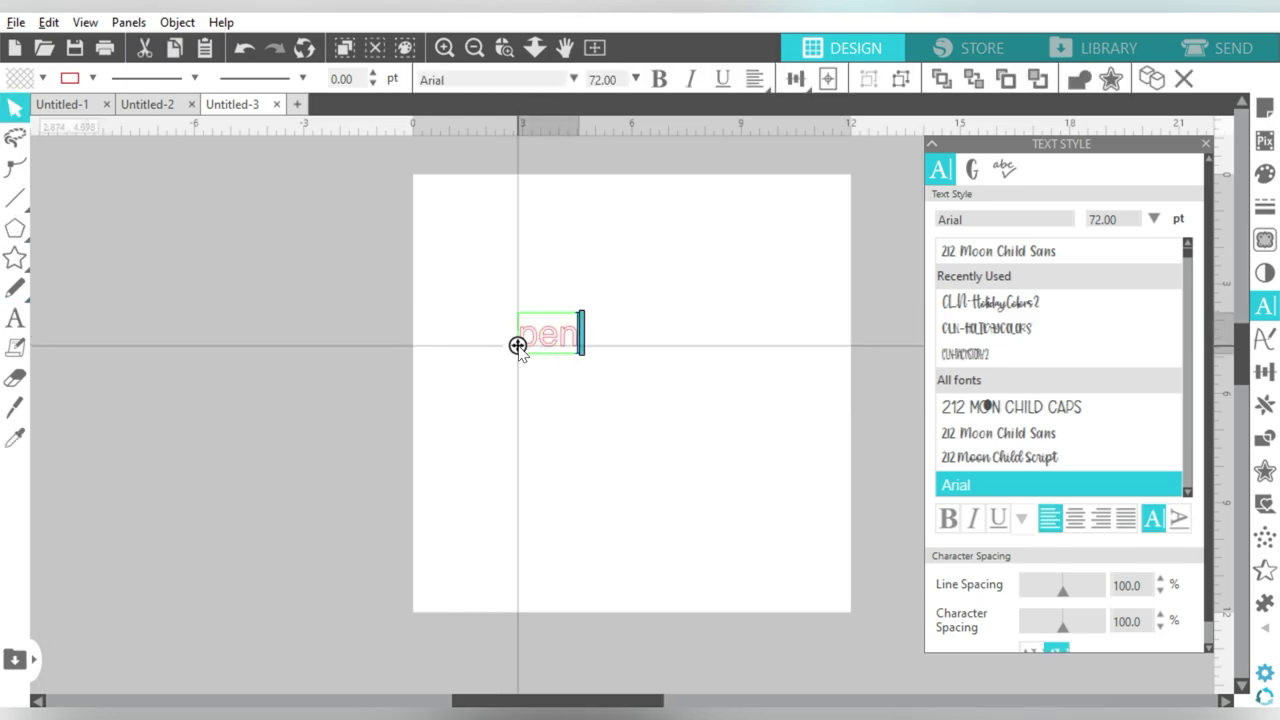
pyautogui.write('PENGUINSS')
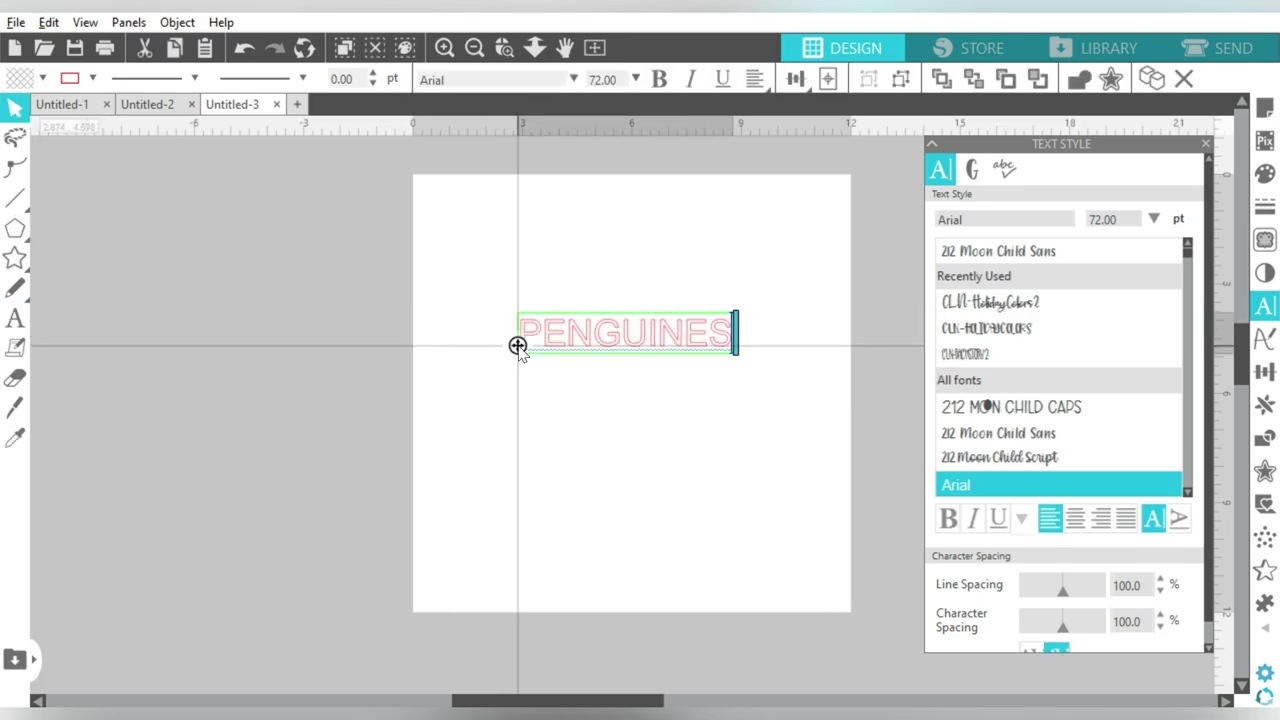
pyautogui.press('BackSpace')
pyautogui.click(617, 423)
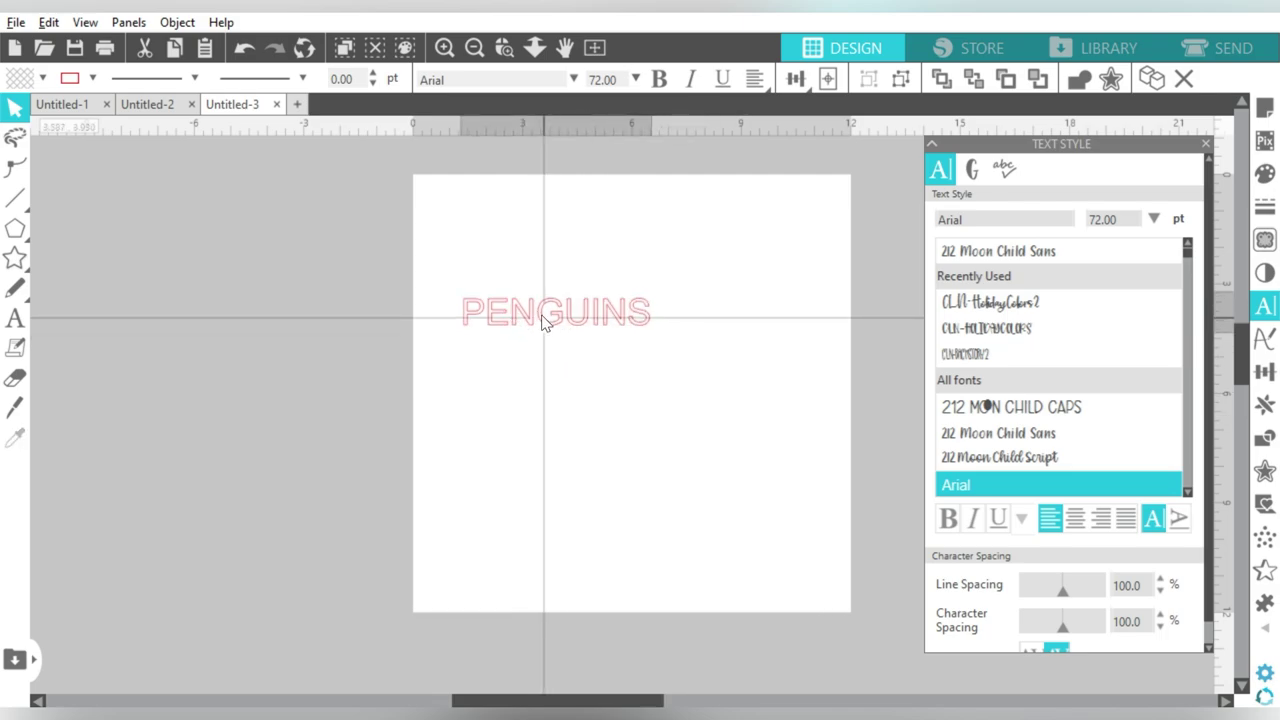
pyautogui.click(537, 317)
pyautogui.moveTo(626, 350)
pyautogui.mouseDown()
pyautogui.moveTo(721, 351)
pyautogui.moveTo(830, 375)
pyautogui.mouseUp()
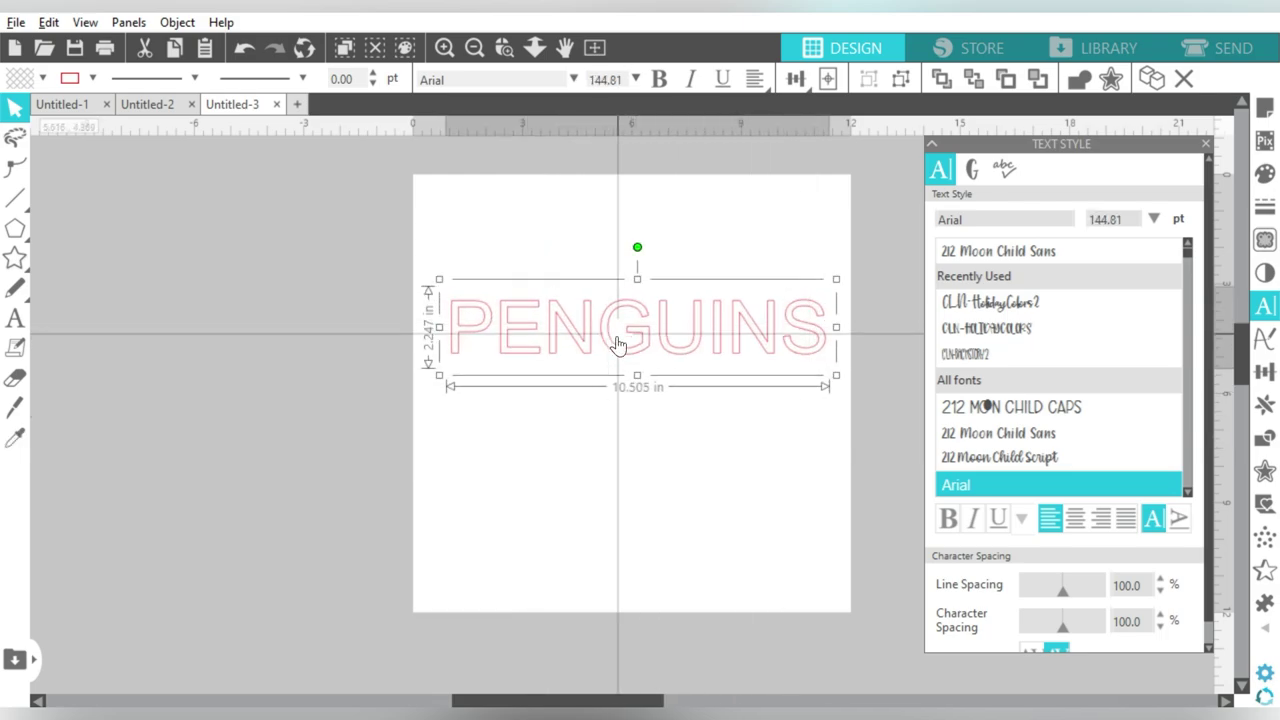
pyautogui.moveTo(611, 343); pyautogui.dragTo(612, 383)
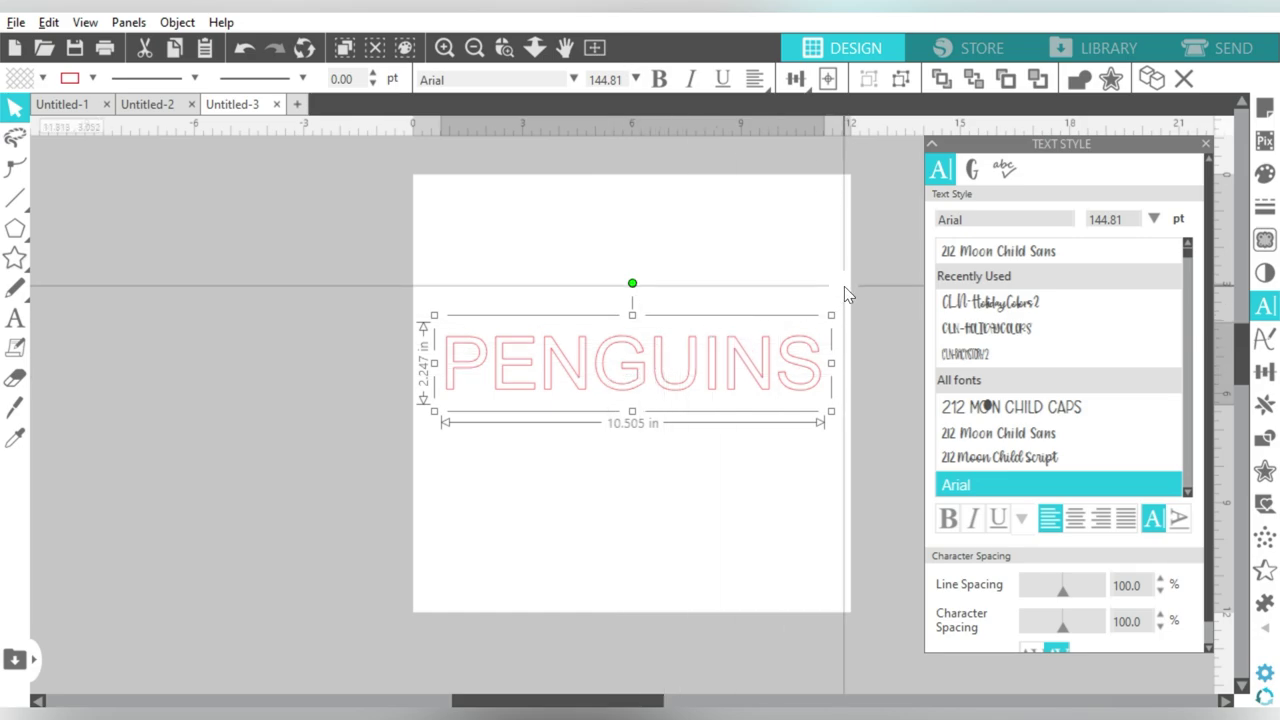
# Search the font list and set PENGUINS in the Terrapin font.
pyautogui.scroll(-3, 1037, 343)
pyautogui.scroll(-5, 1037, 340)
pyautogui.scroll(-3, 1035, 345)
pyautogui.scroll(-3, 1035, 345)
pyautogui.click(1006, 219)
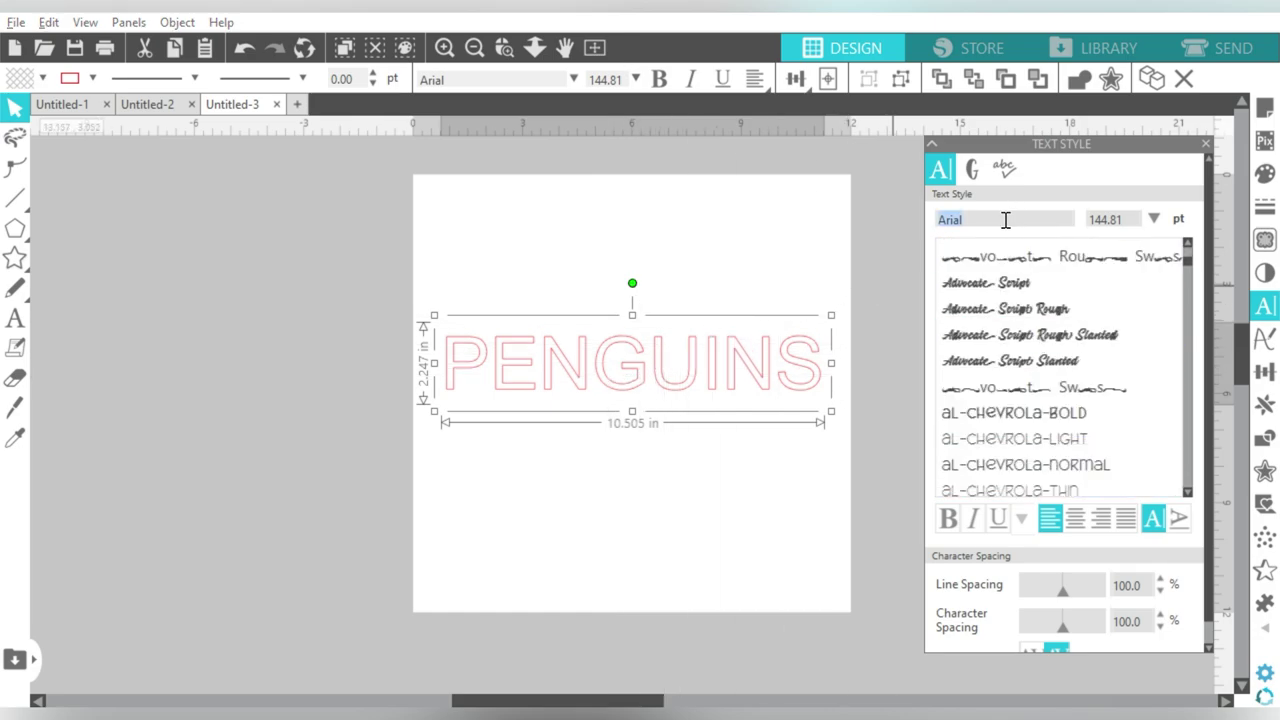
pyautogui.write('THE LIONess')
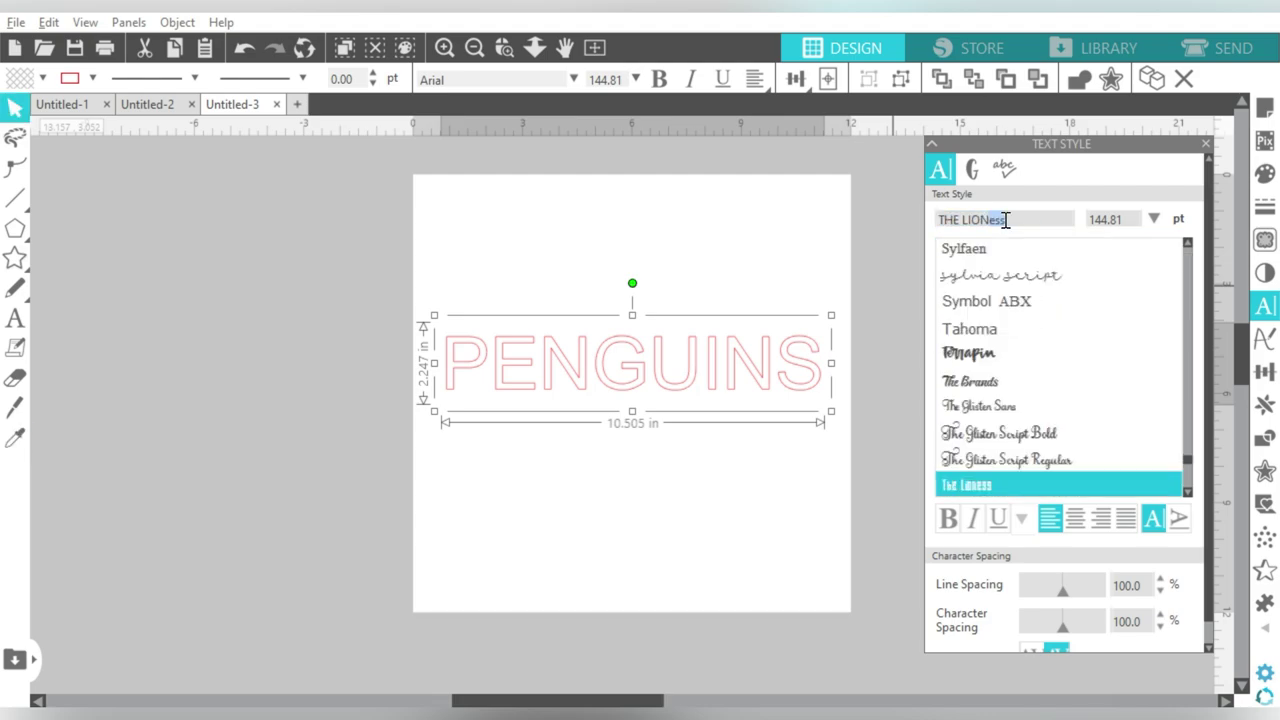
pyautogui.click(994, 354)
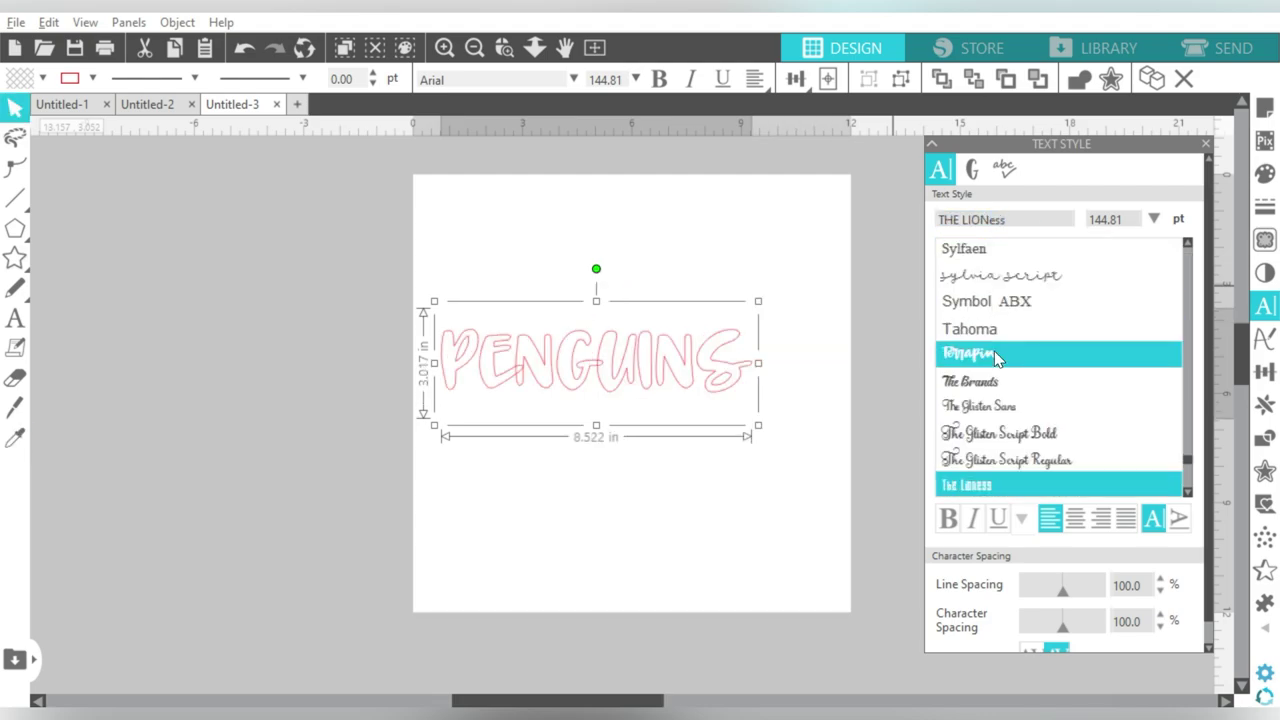
# Select PENGUINS and enlarge it to about 11 inches wide.
pyautogui.click(827, 436)
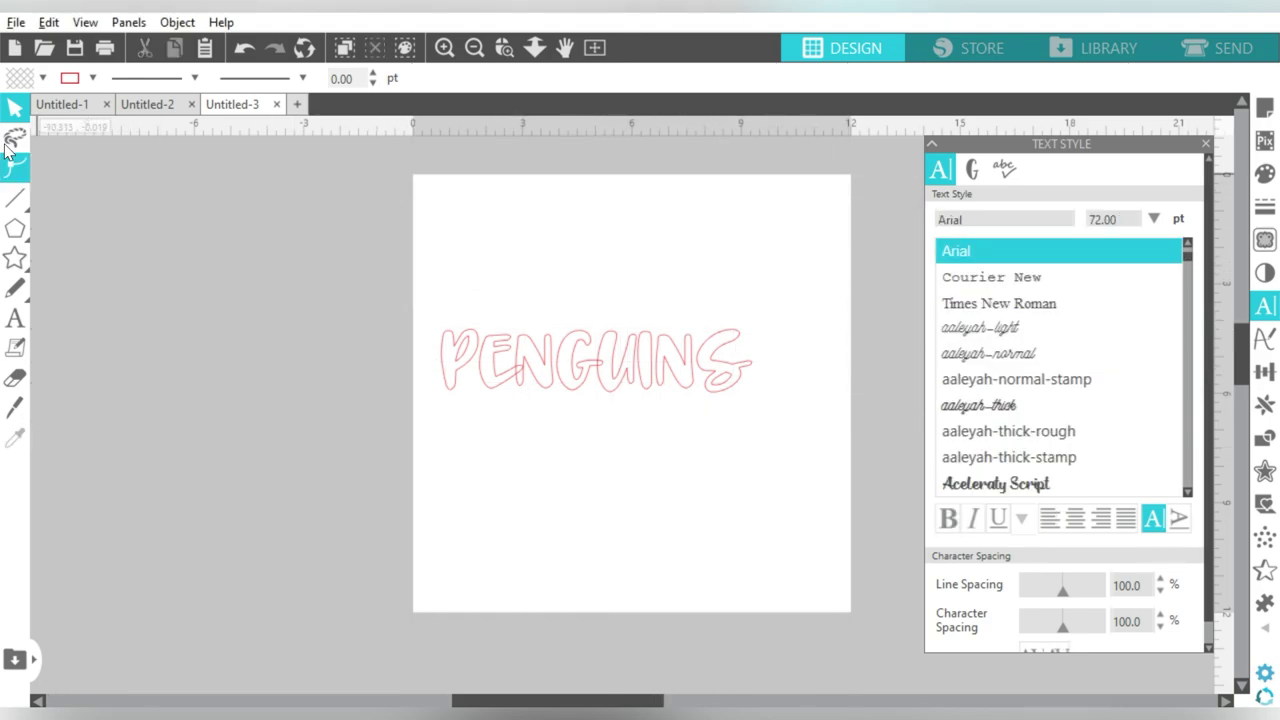
pyautogui.click(16, 408)
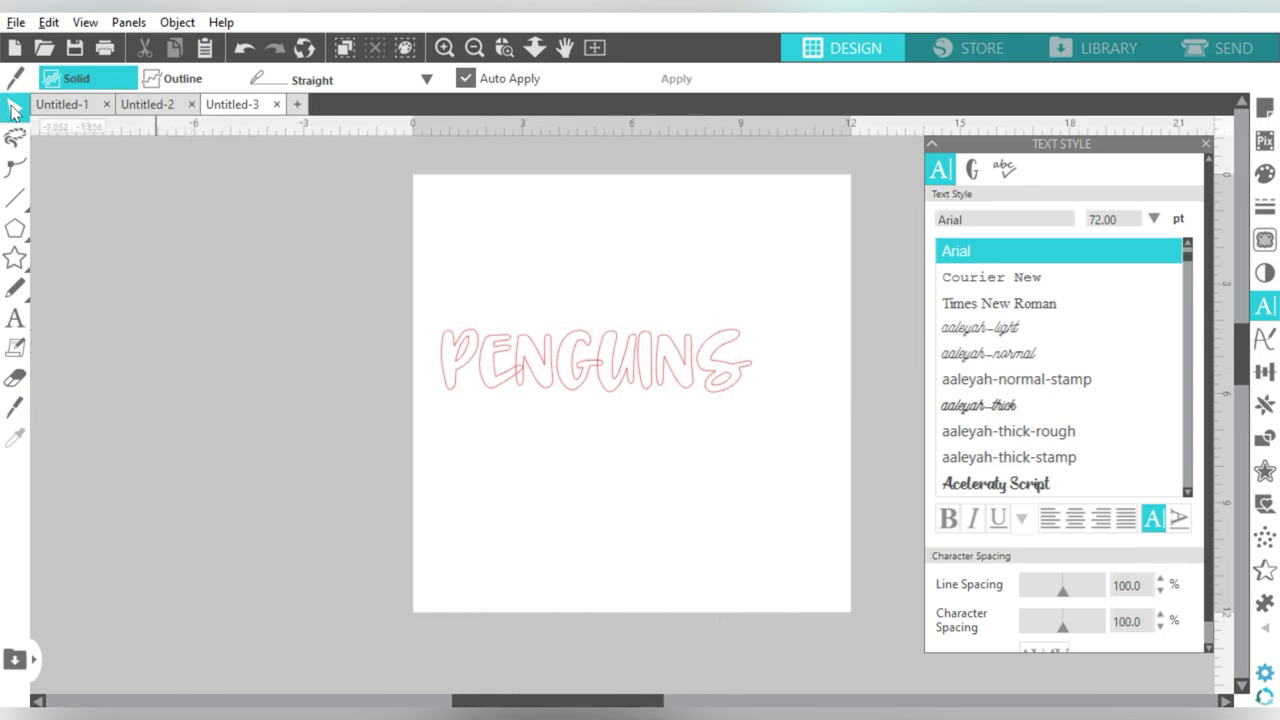
pyautogui.click(12, 110)
pyautogui.moveTo(369, 296)
pyautogui.mouseDown()
pyautogui.moveTo(750, 428)
pyautogui.moveTo(738, 370)
pyautogui.mouseUp()
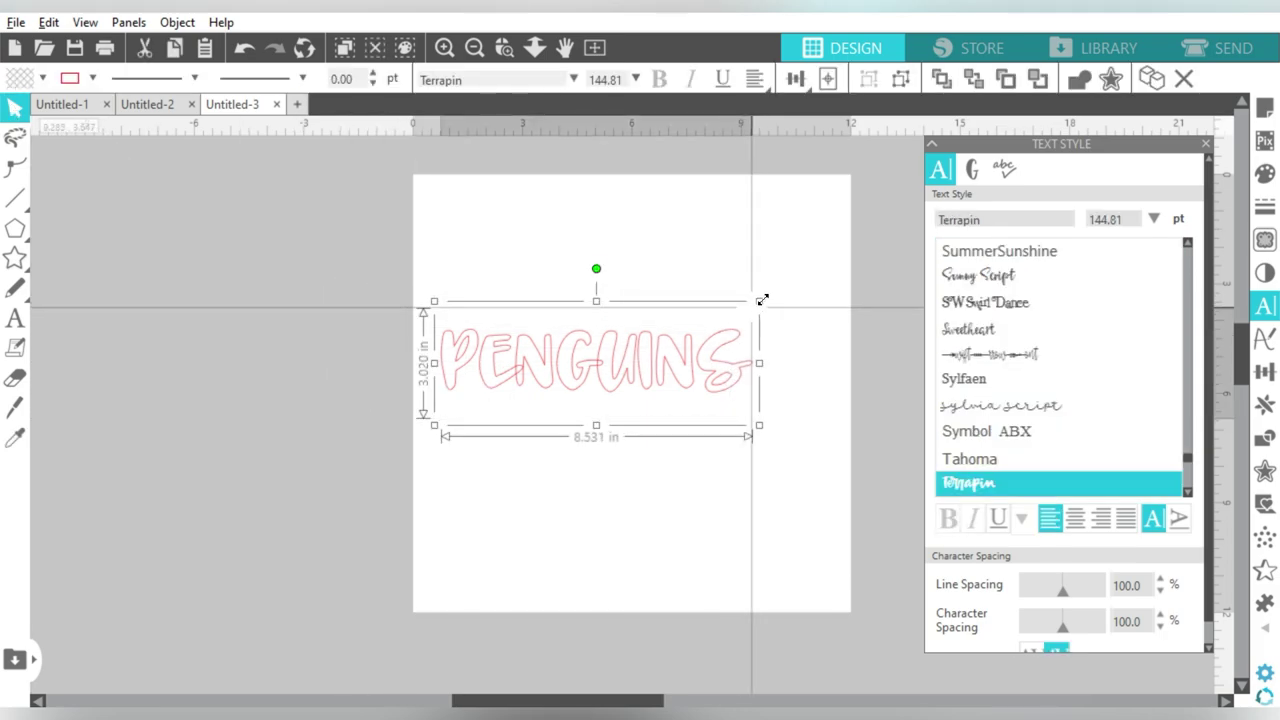
pyautogui.moveTo(762, 299); pyautogui.dragTo(845, 265)
# Weld the PENGUINS letters into one outline and zoom in on its right half.
pyautogui.rightClick(670, 350)
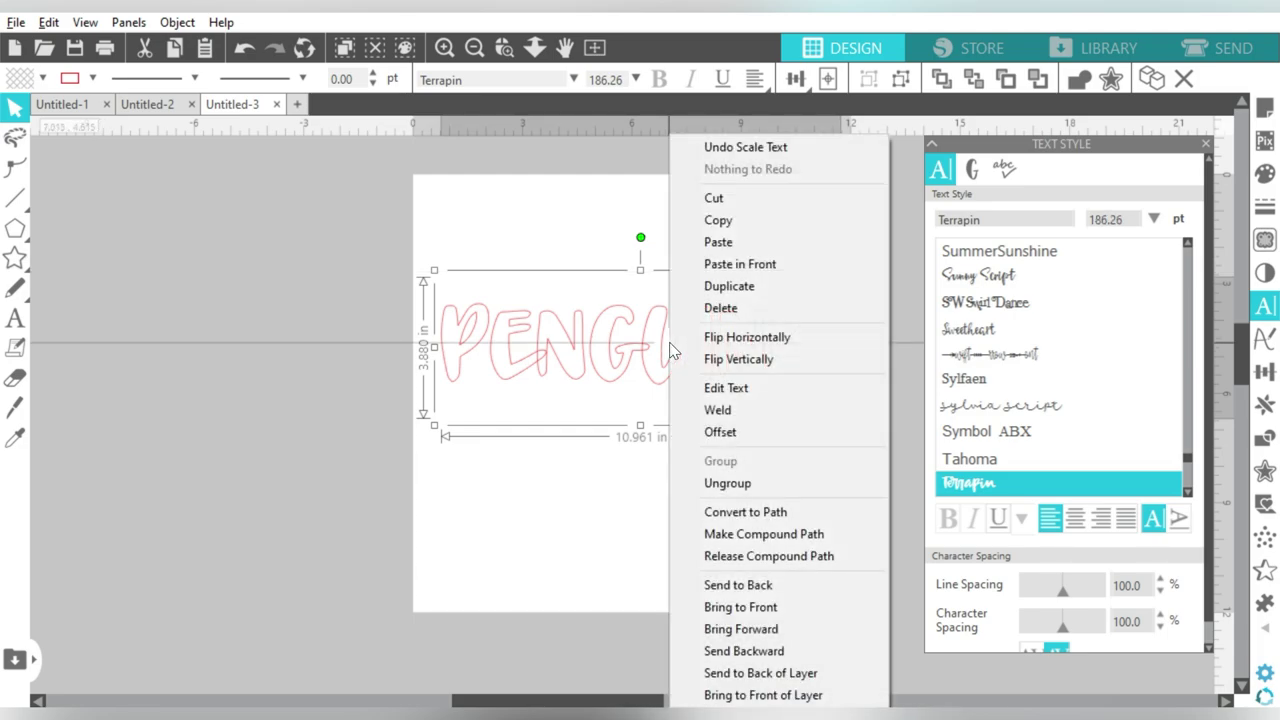
pyautogui.click(726, 409)
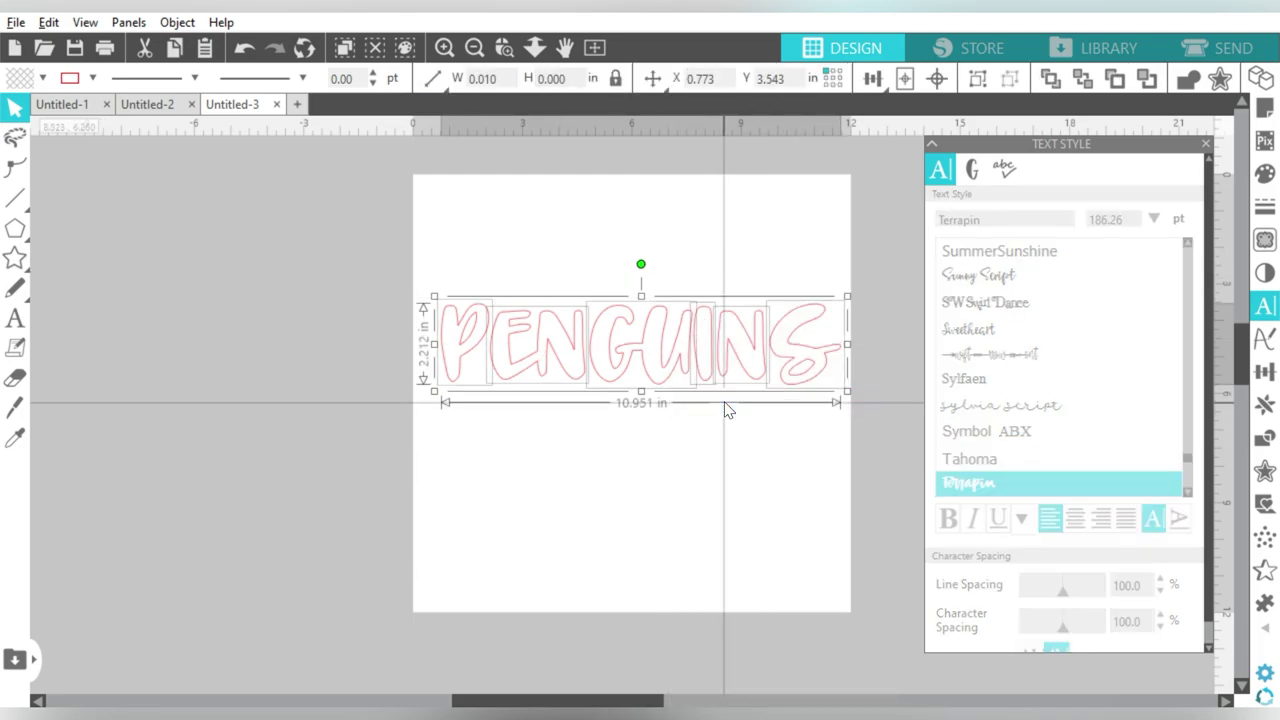
pyautogui.click(974, 83)
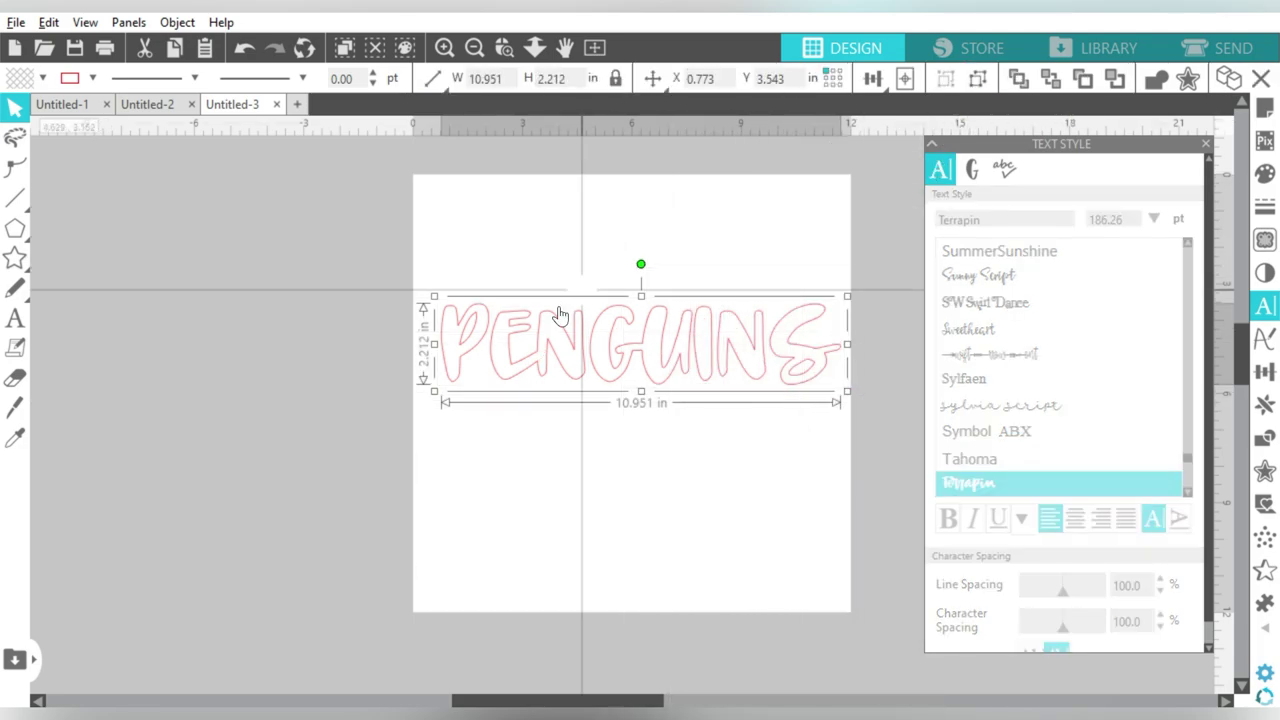
pyautogui.moveTo(537, 342); pyautogui.dragTo(535, 342)
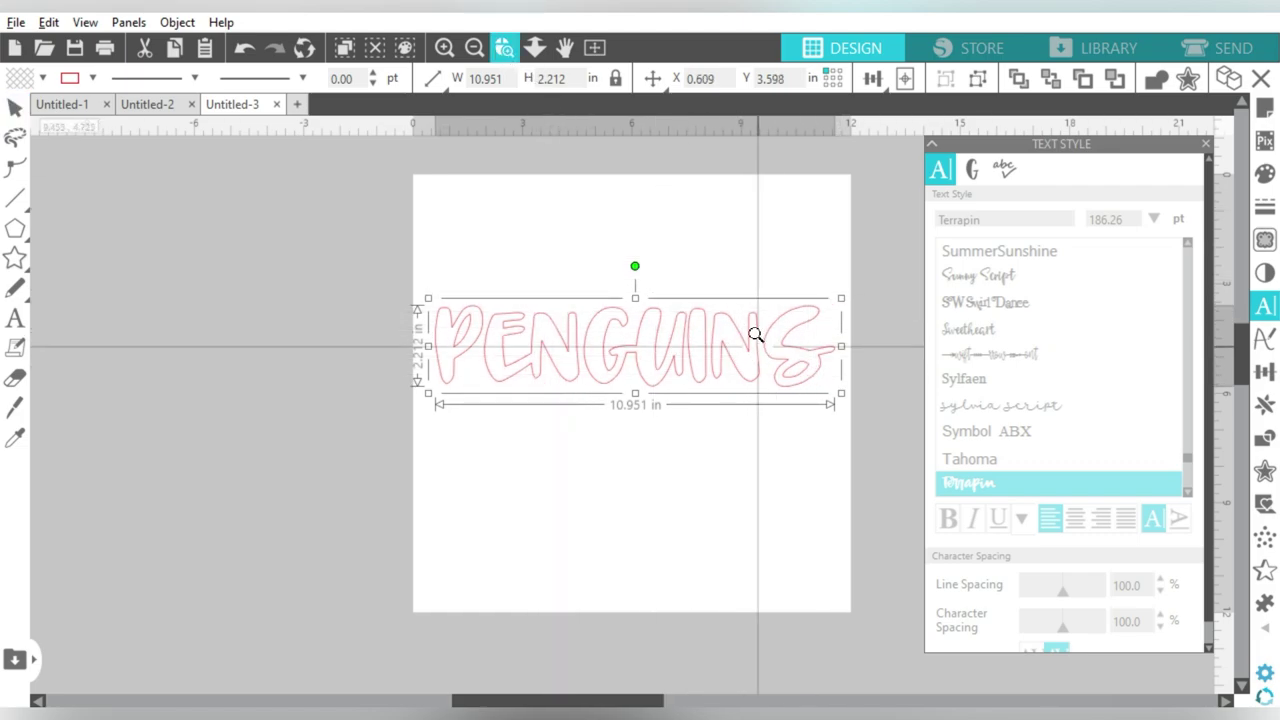
pyautogui.moveTo(757, 334); pyautogui.dragTo(829, 394)
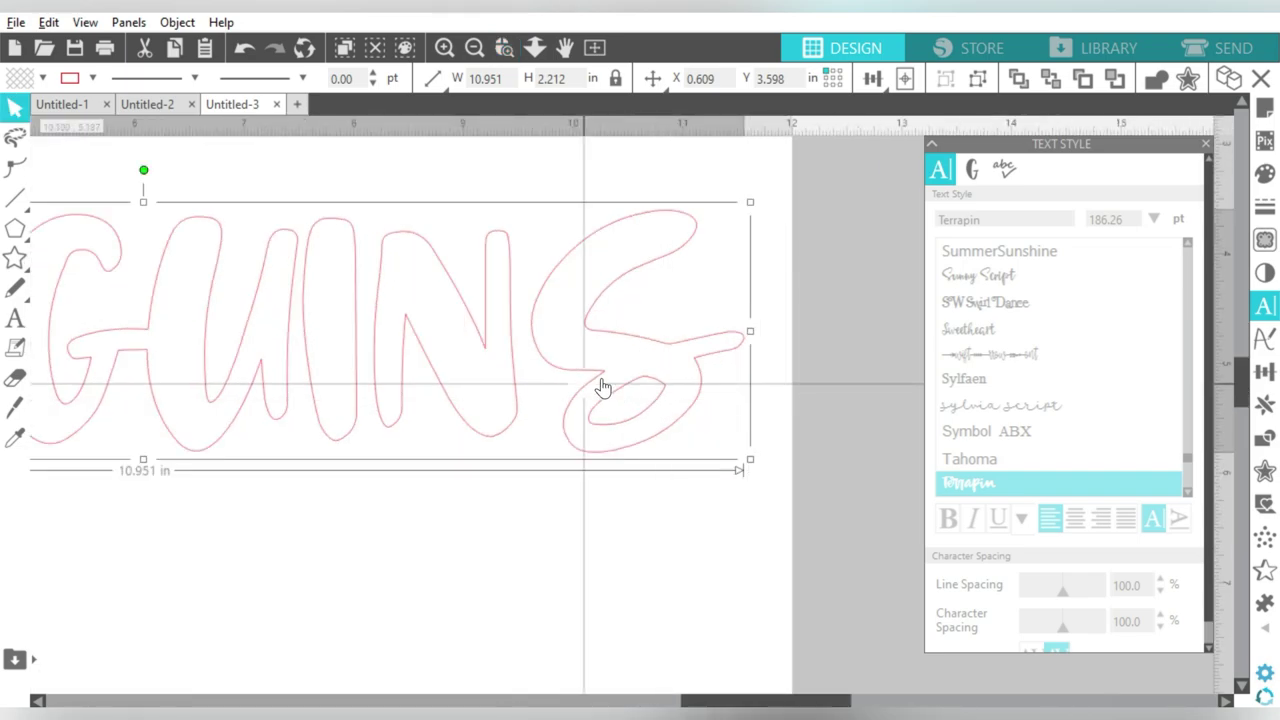
# Knife a sliver off the lower loop of the S and delete it.
pyautogui.click(15, 407)
pyautogui.moveTo(606, 365)
pyautogui.mouseDown()
pyautogui.moveTo(643, 378)
pyautogui.moveTo(633, 388)
pyautogui.mouseUp()
pyautogui.click(632, 388)
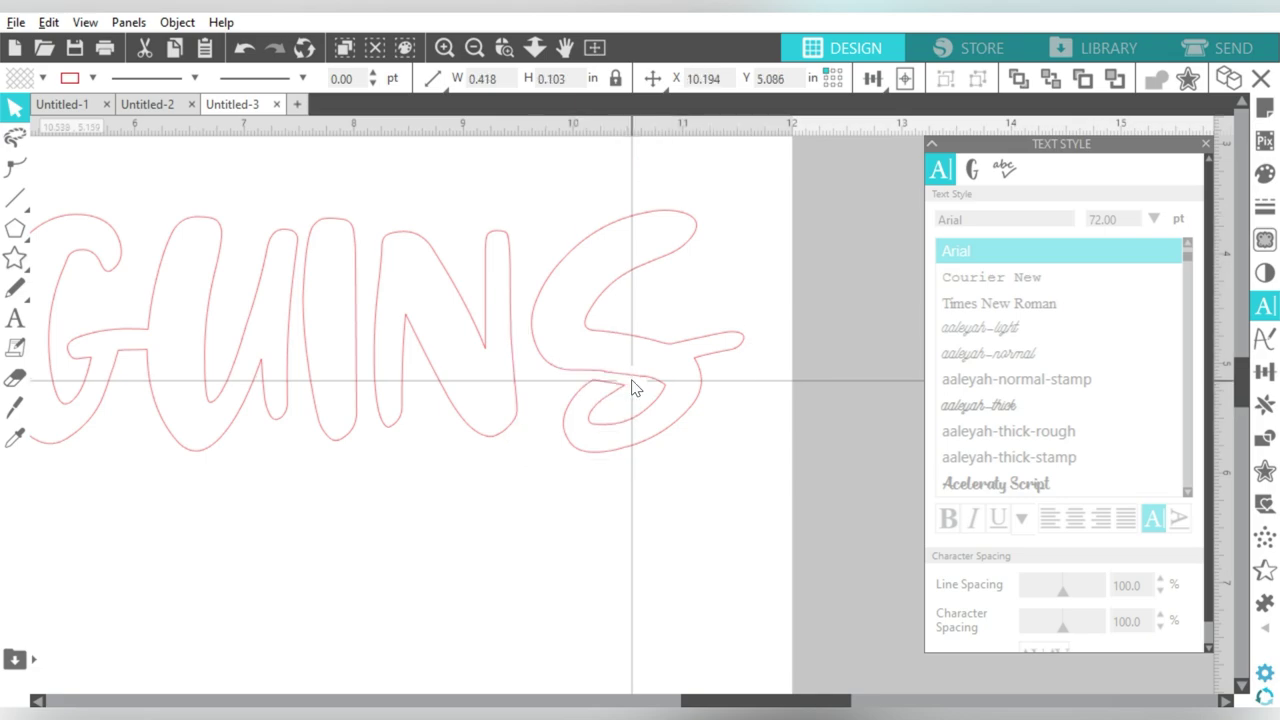
pyautogui.press('Delete')
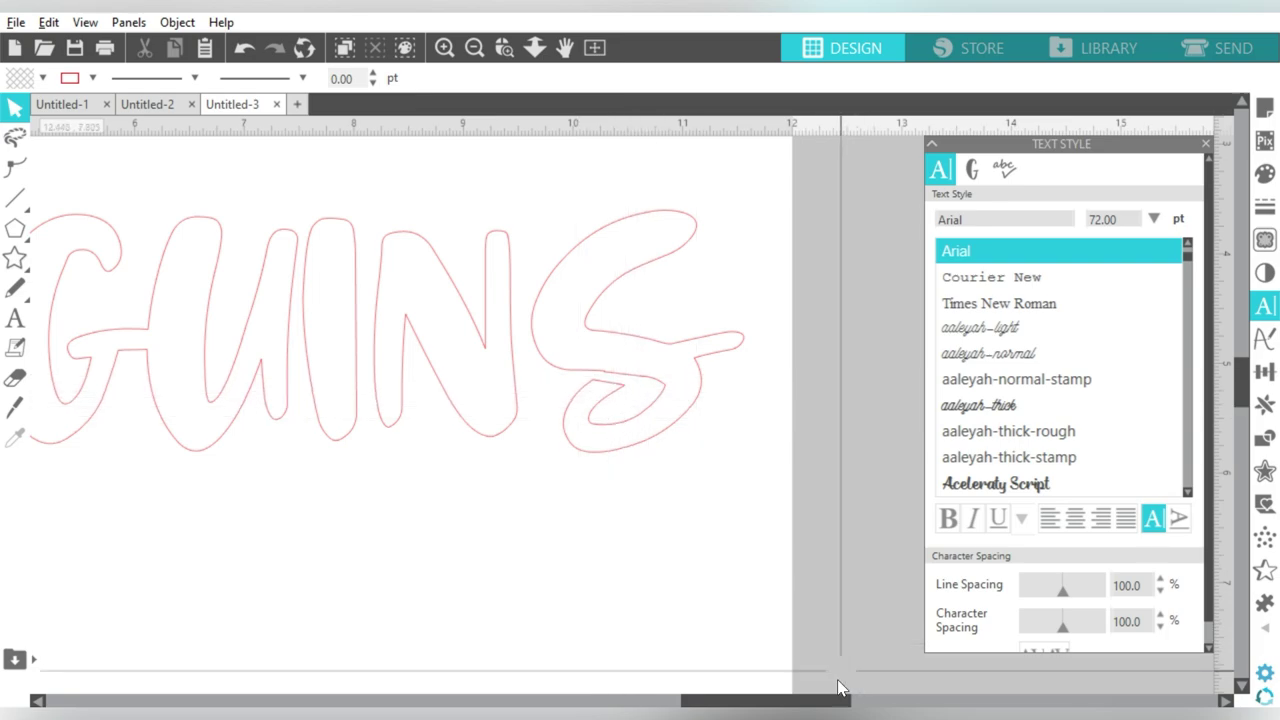
pyautogui.moveTo(817, 704); pyautogui.dragTo(626, 704)
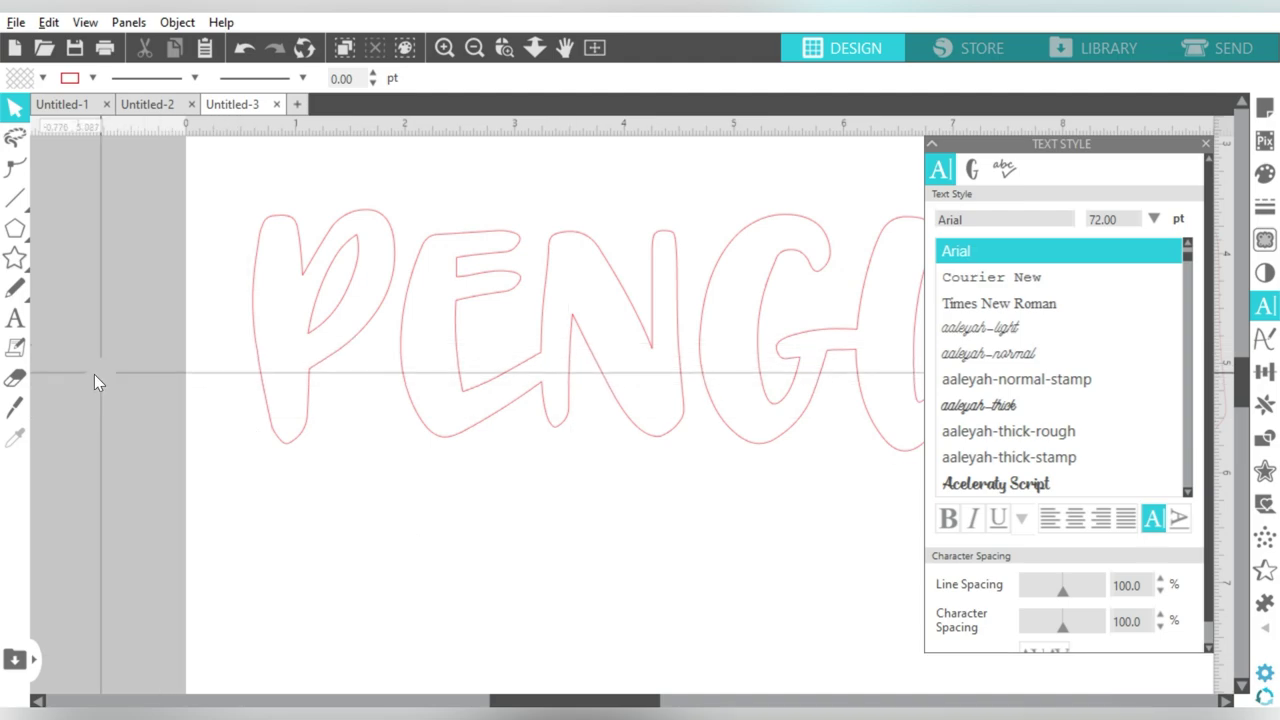
# Make two knife cuts through the P's stem and delete the cut piece.
pyautogui.click(18, 410)
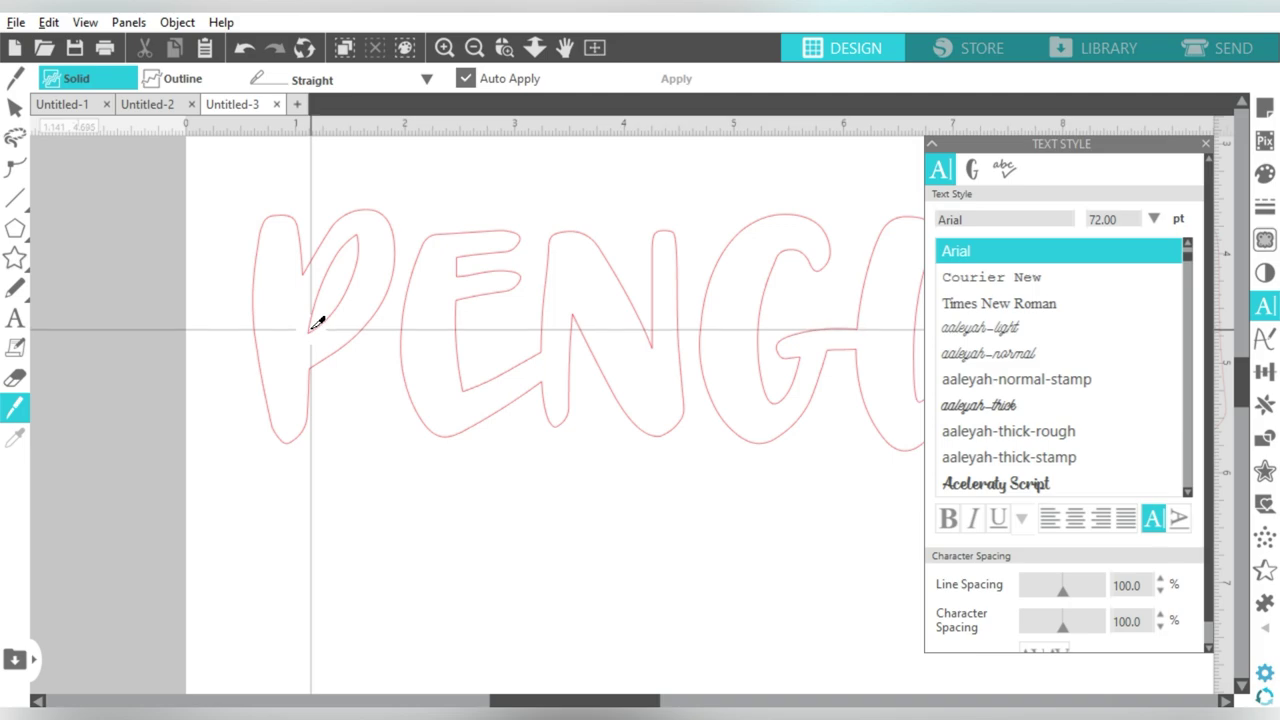
pyautogui.moveTo(316, 323); pyautogui.dragTo(317, 372)
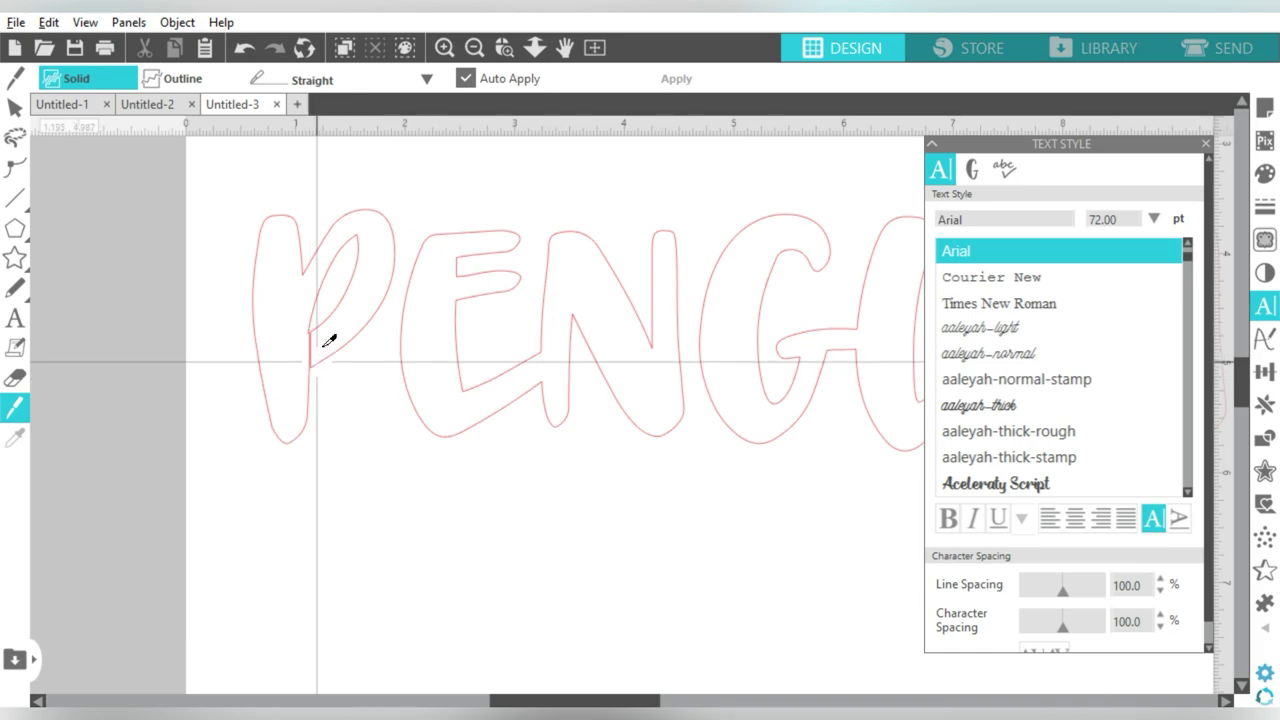
pyautogui.moveTo(322, 318); pyautogui.dragTo(333, 364)
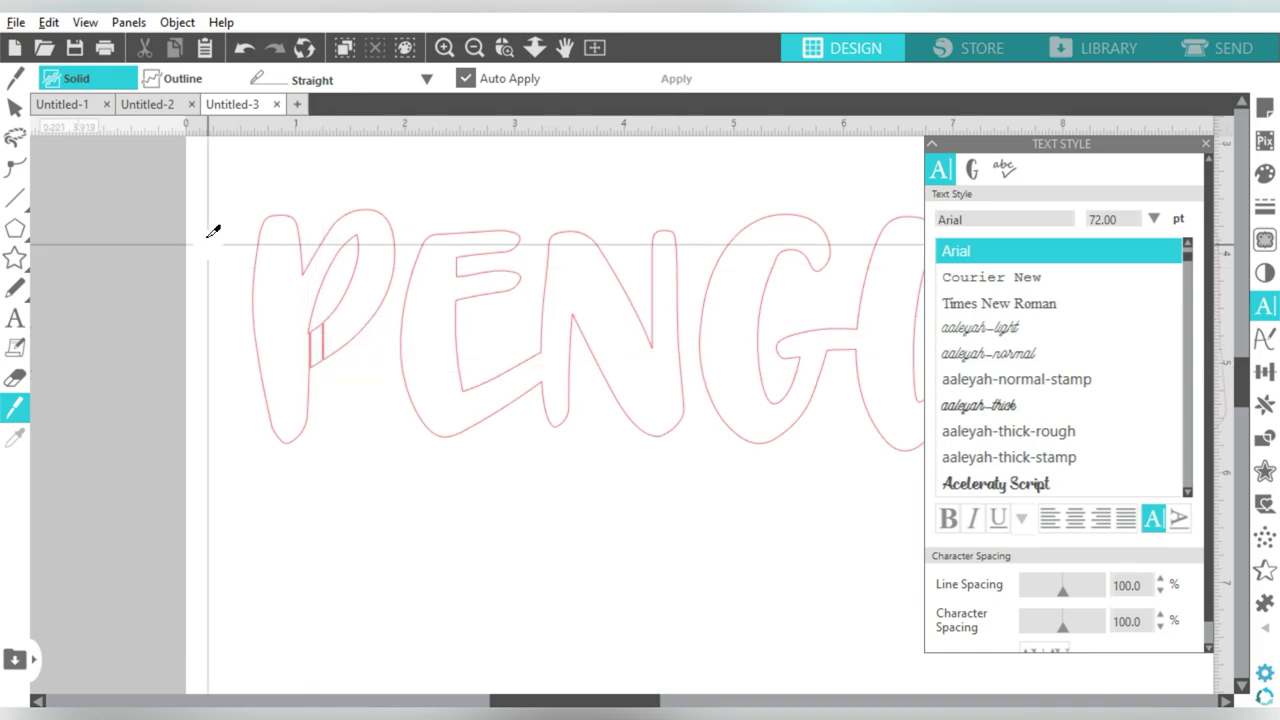
pyautogui.press('v')
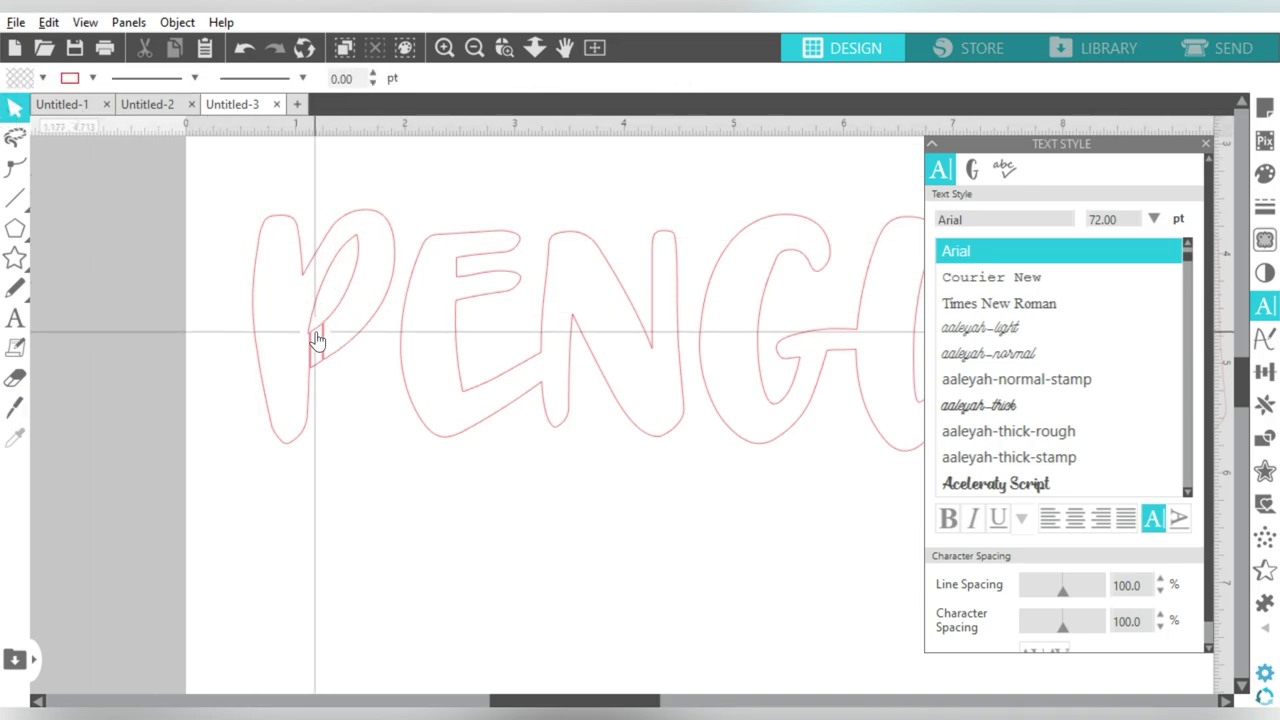
pyautogui.click(320, 337)
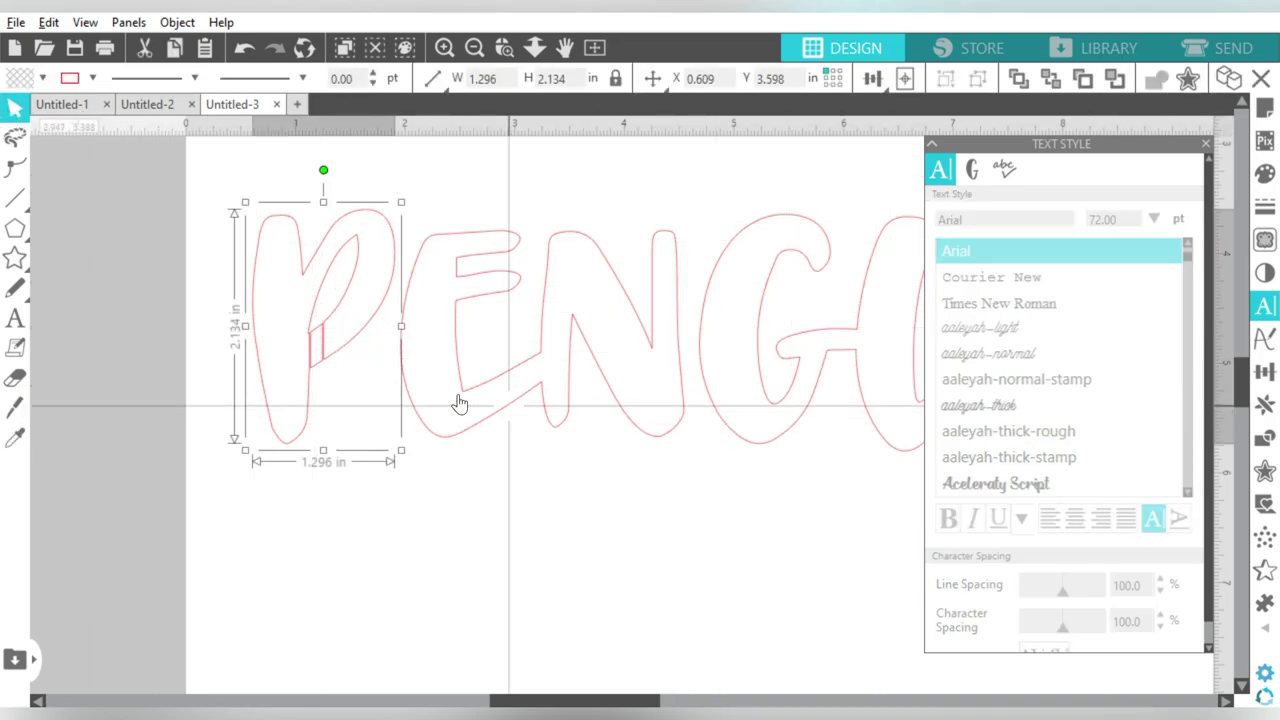
pyautogui.moveTo(189, 311)
pyautogui.mouseDown()
pyautogui.moveTo(305, 364)
pyautogui.moveTo(309, 394)
pyautogui.mouseUp()
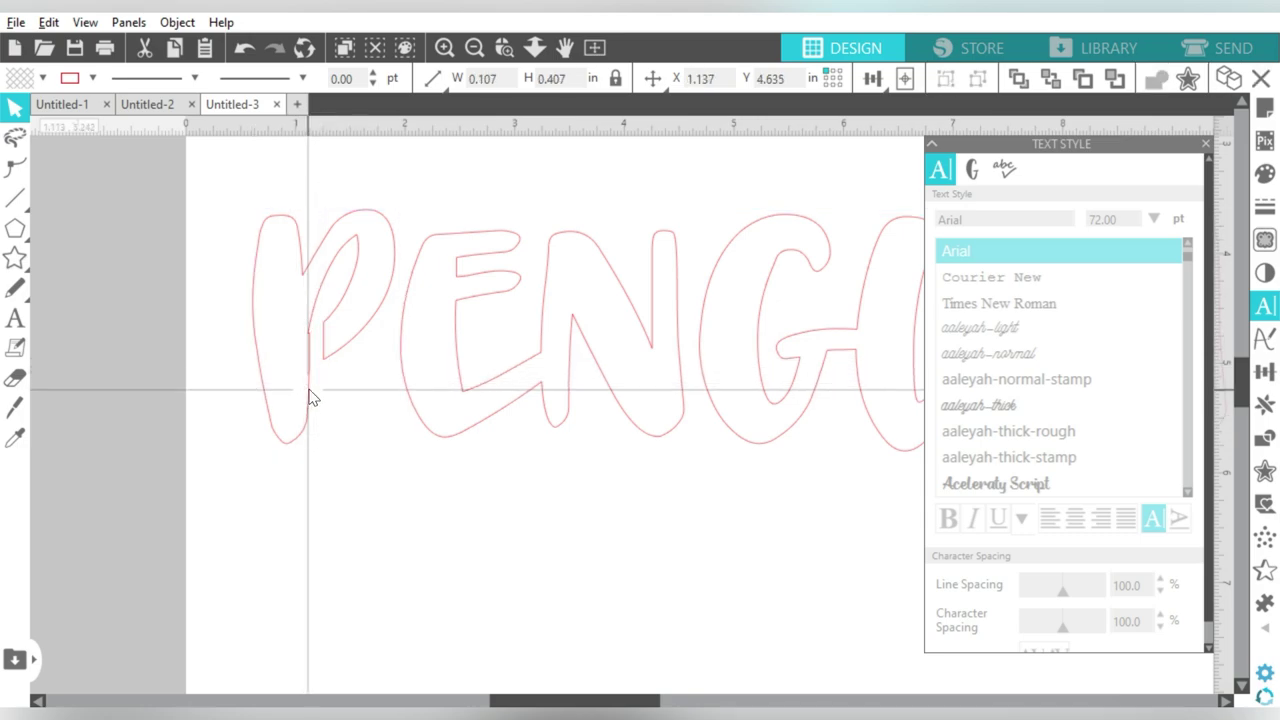
pyautogui.press('Delete')
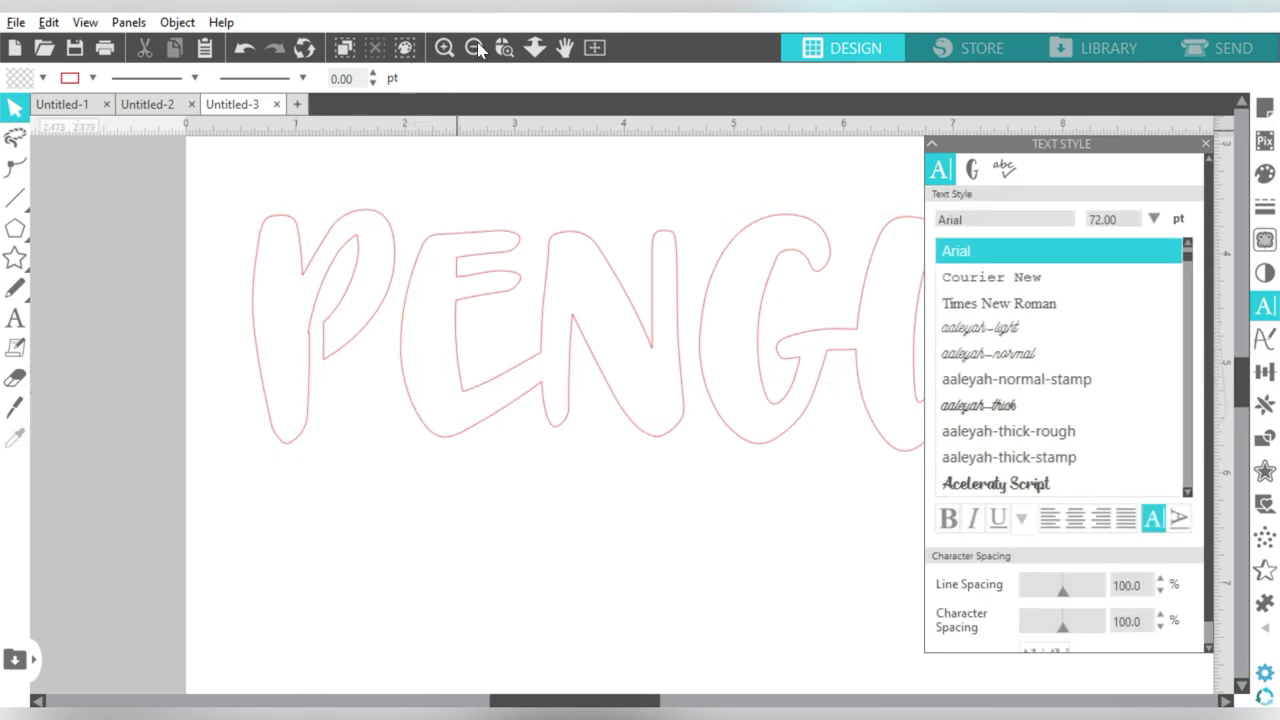
# Zoom out, select the whole PENGUINS word and delete it.
pyautogui.click(477, 47)
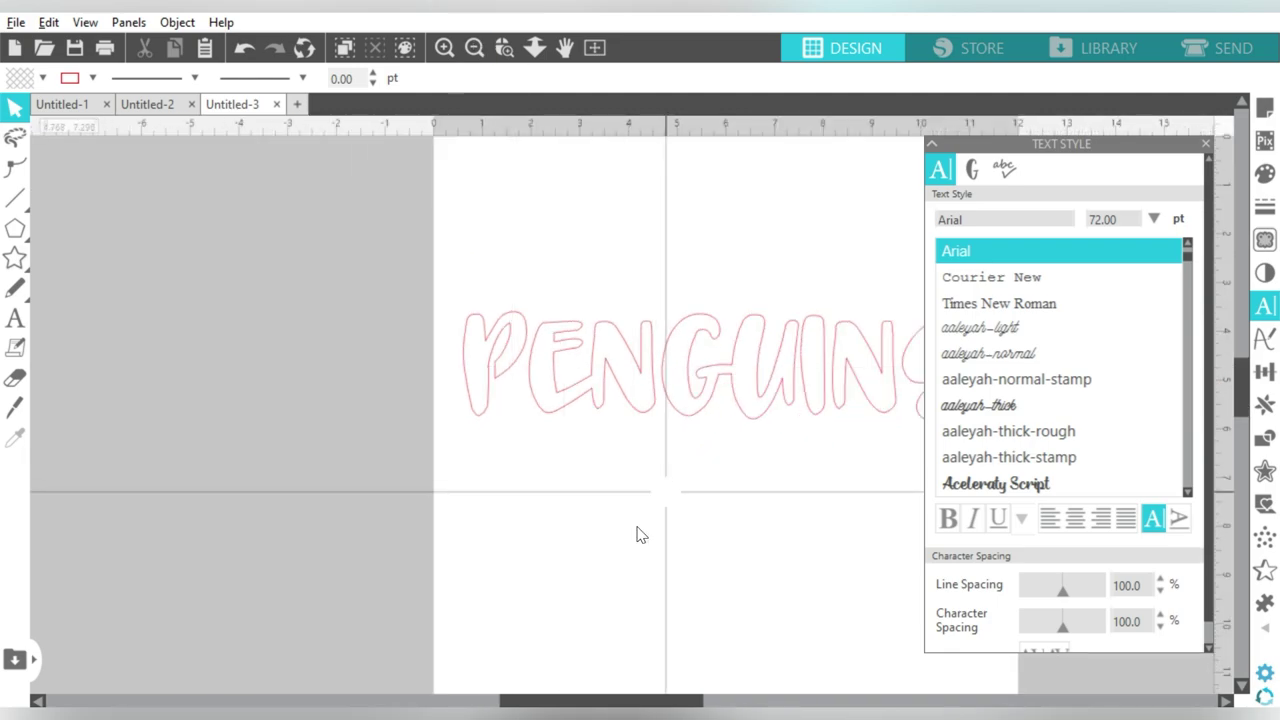
pyautogui.moveTo(573, 703); pyautogui.dragTo(658, 705)
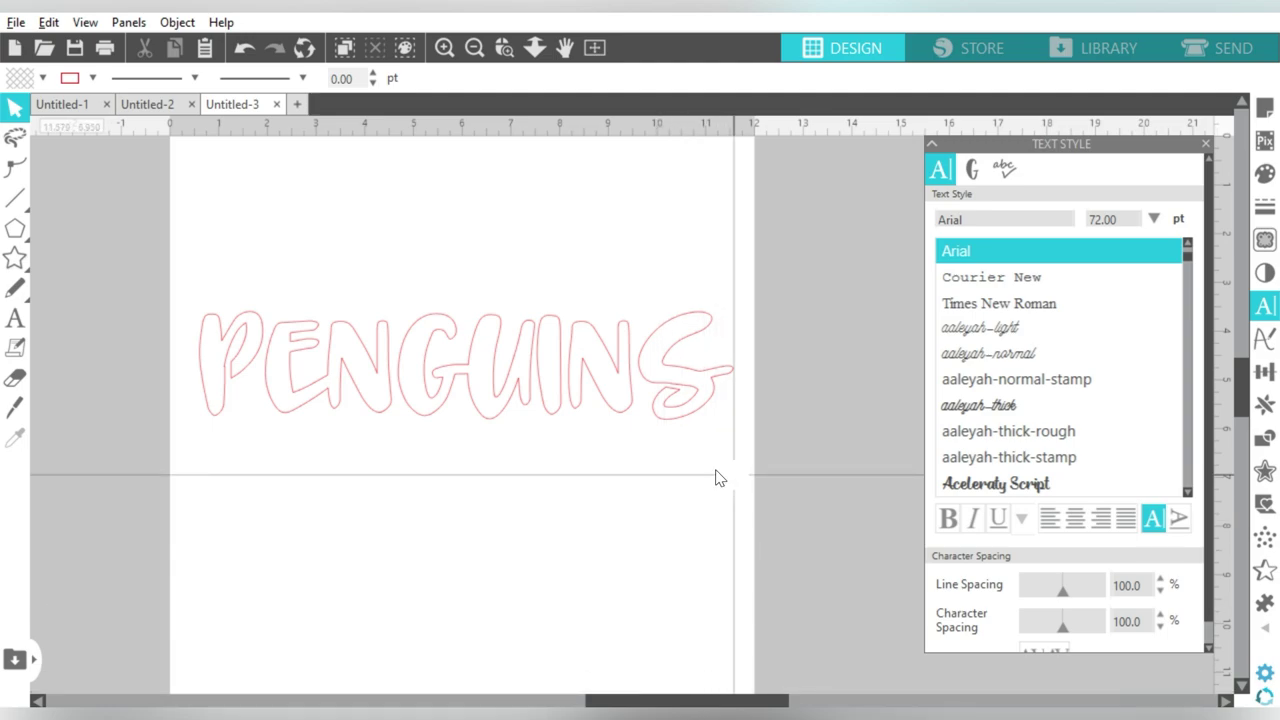
pyautogui.moveTo(603, 447); pyautogui.dragTo(234, 288)
pyautogui.press('Delete')
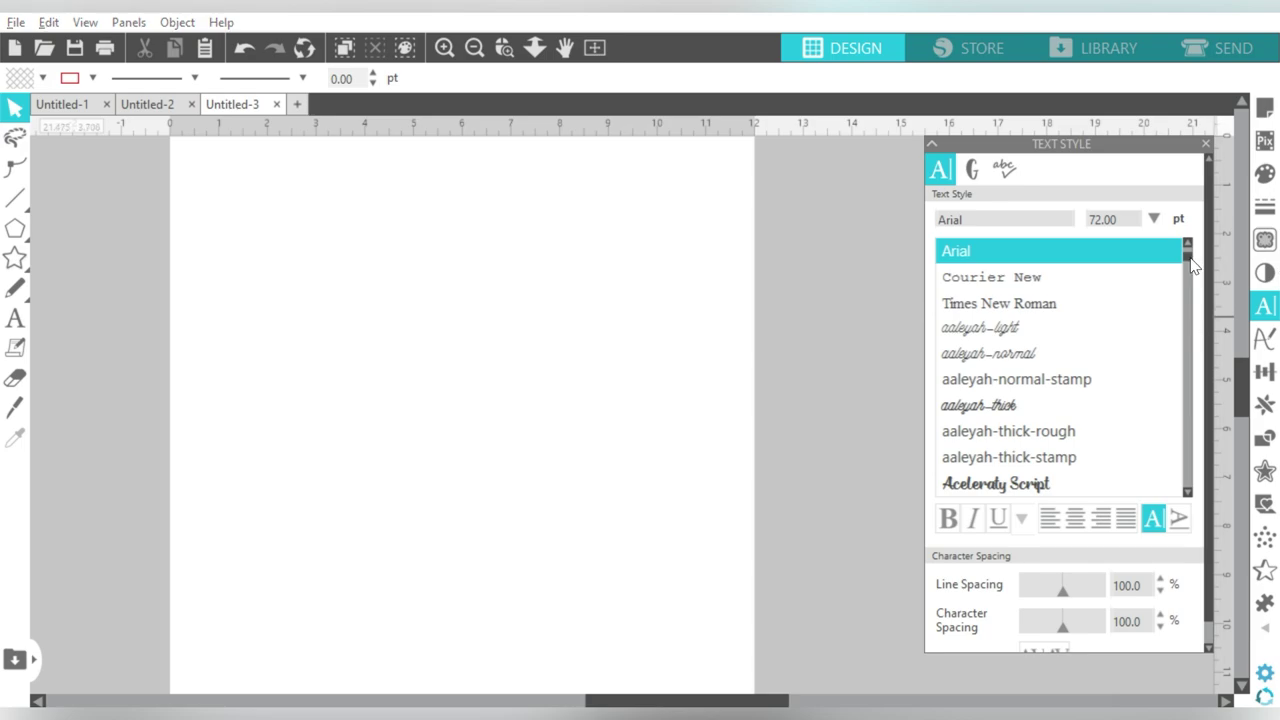
pyautogui.moveTo(1192, 265); pyautogui.dragTo(1192, 275)
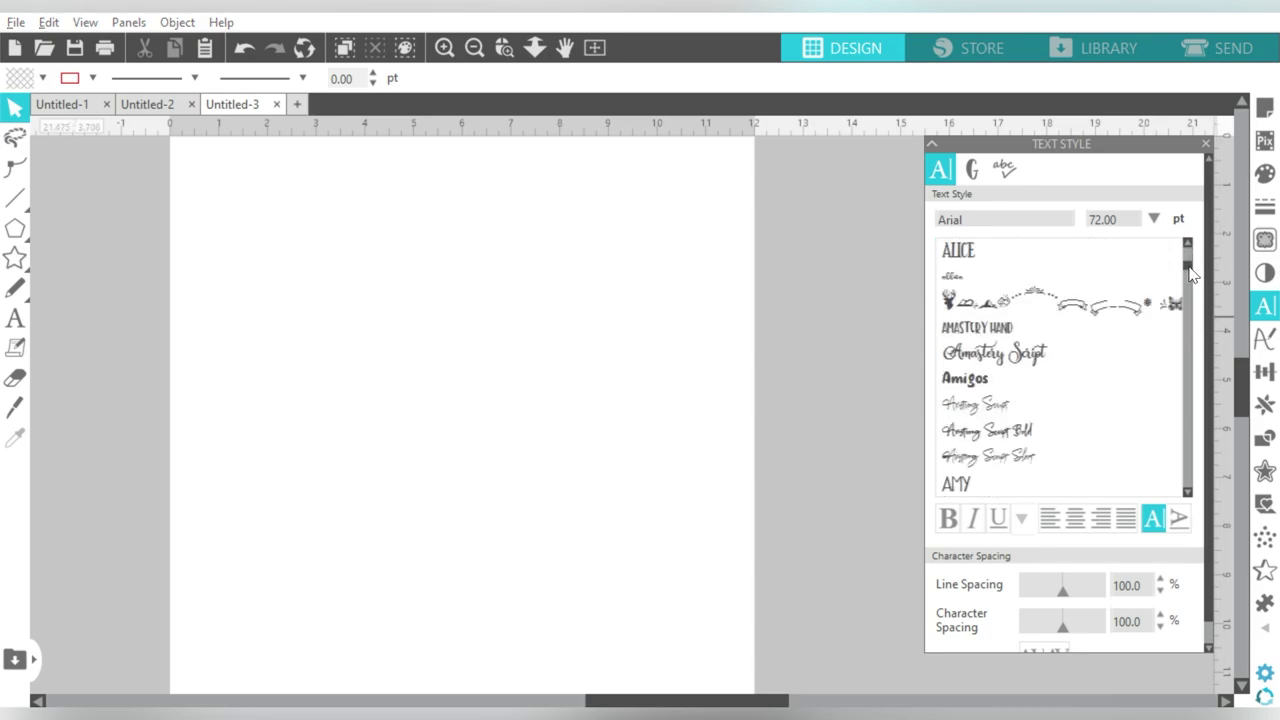
pyautogui.scroll(-1, 1190, 275)
pyautogui.scroll(-2, 1190, 275)
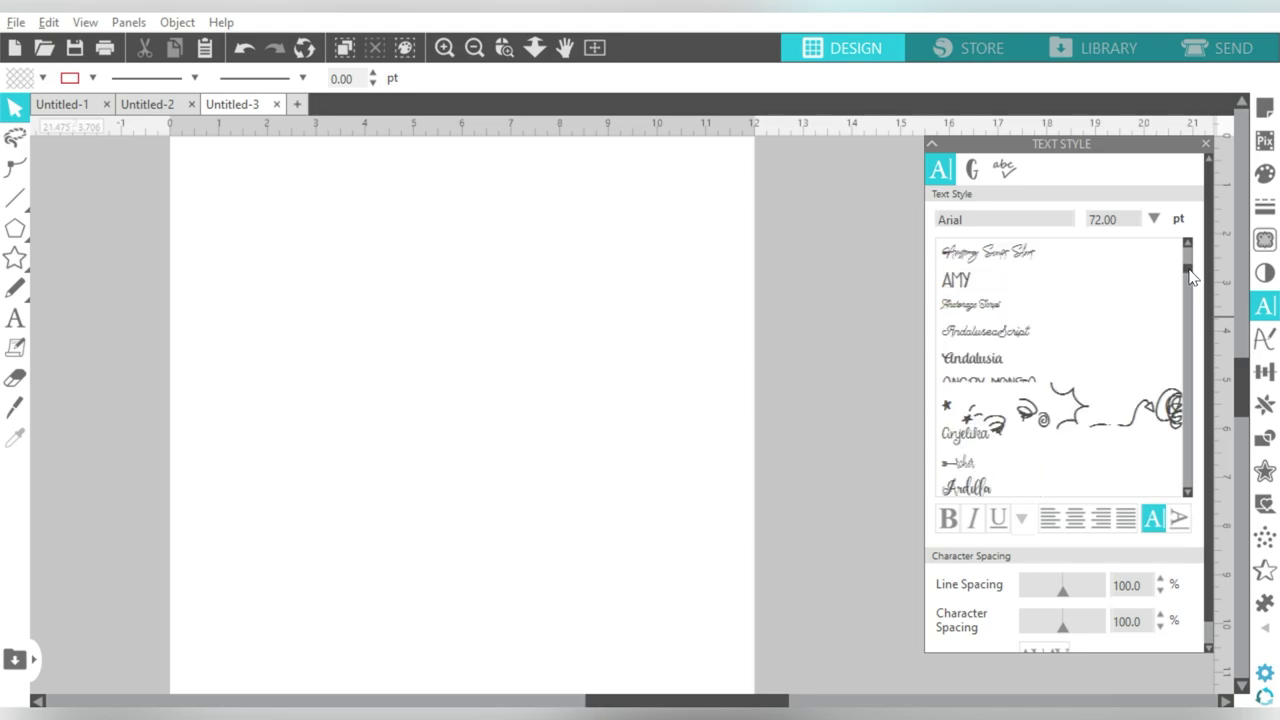
pyautogui.click(987, 364)
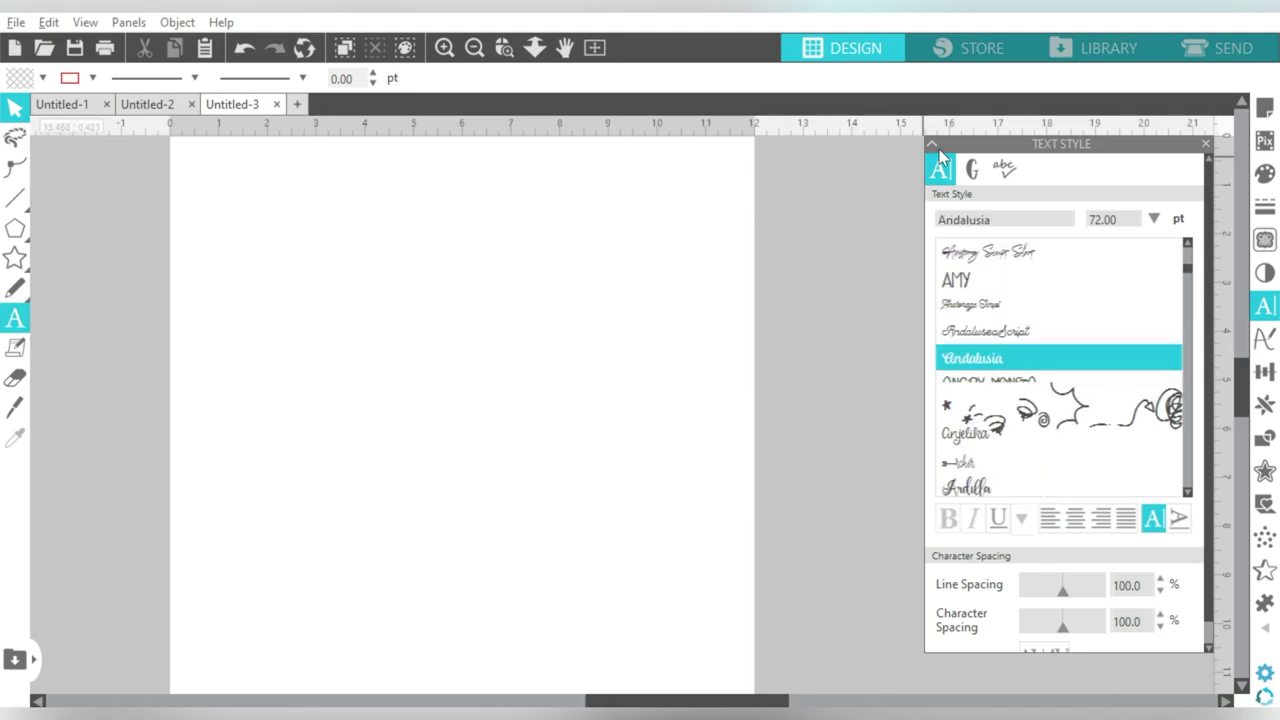
pyautogui.click(971, 170)
pyautogui.scroll(-1, 1192, 285)
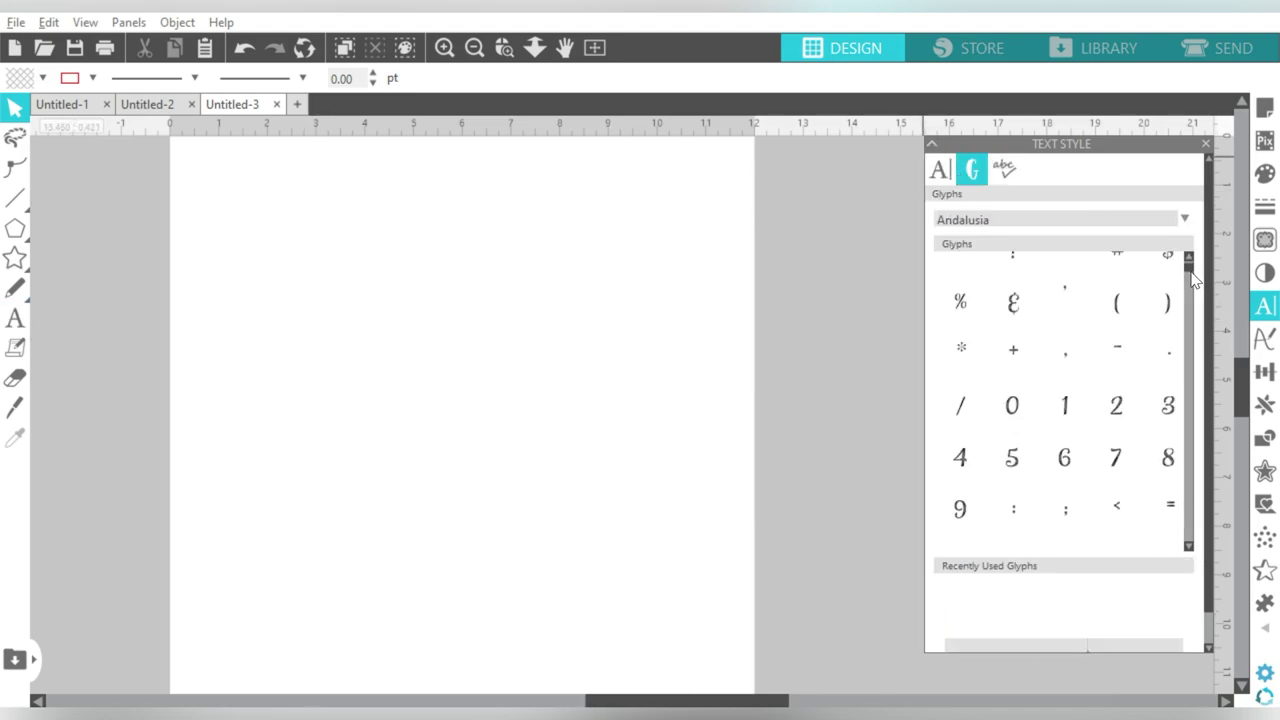
pyautogui.scroll(-2, 1192, 285)
pyautogui.moveTo(1191, 277); pyautogui.dragTo(1190, 520)
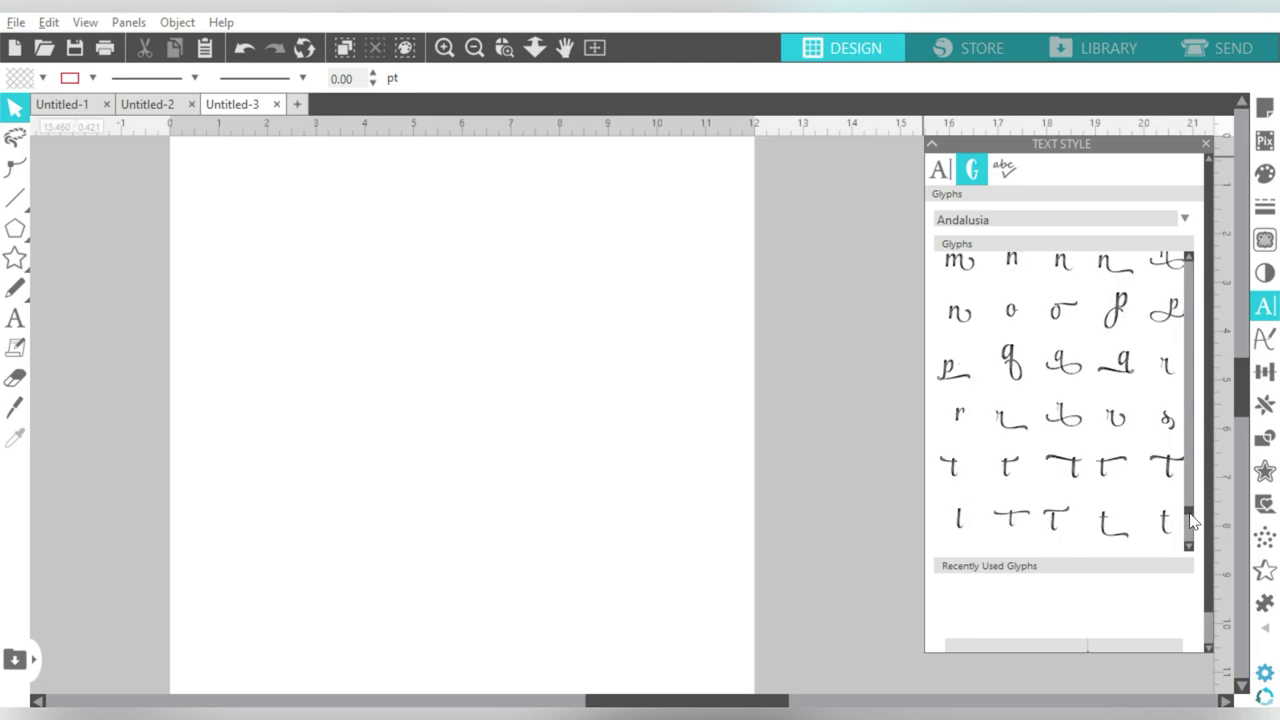
pyautogui.moveTo(1190, 520); pyautogui.dragTo(1197, 516)
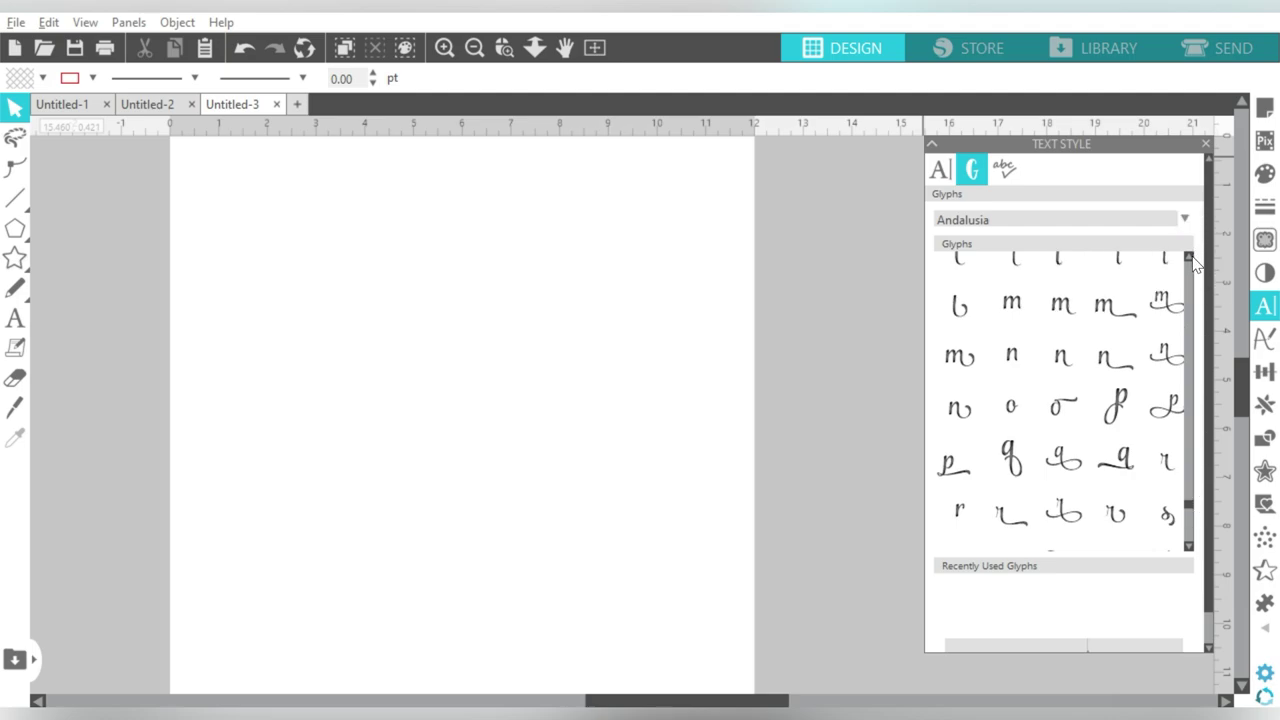
pyautogui.moveTo(1194, 262); pyautogui.dragTo(1194, 262)
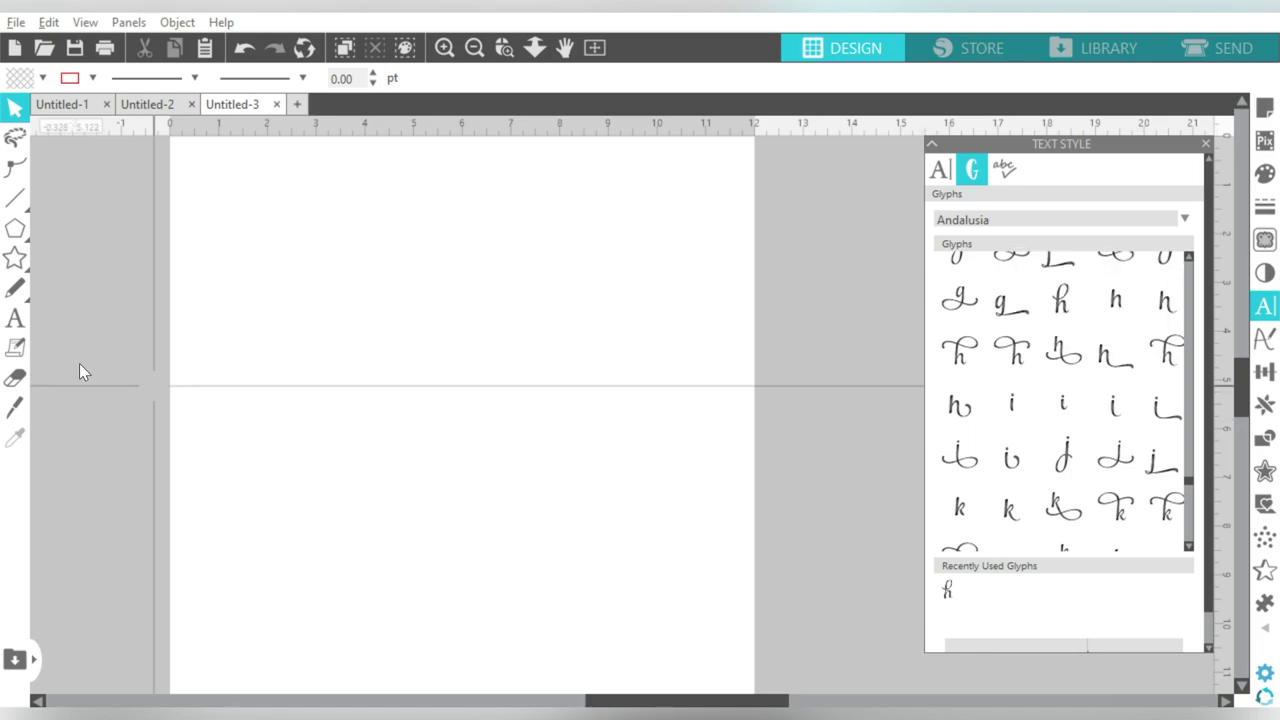
# Add the text 'hello' on the page, trying and undoing an alternate l glyph.
pyautogui.click(343, 330)
pyautogui.write('hello')
pyautogui.scroll(-2, 1191, 508)
pyautogui.moveTo(530, 420); pyautogui.dragTo(465, 420)
pyautogui.press('Delete')
pyautogui.click(1060, 471)
pyautogui.scroll(-5, 1213, 547)
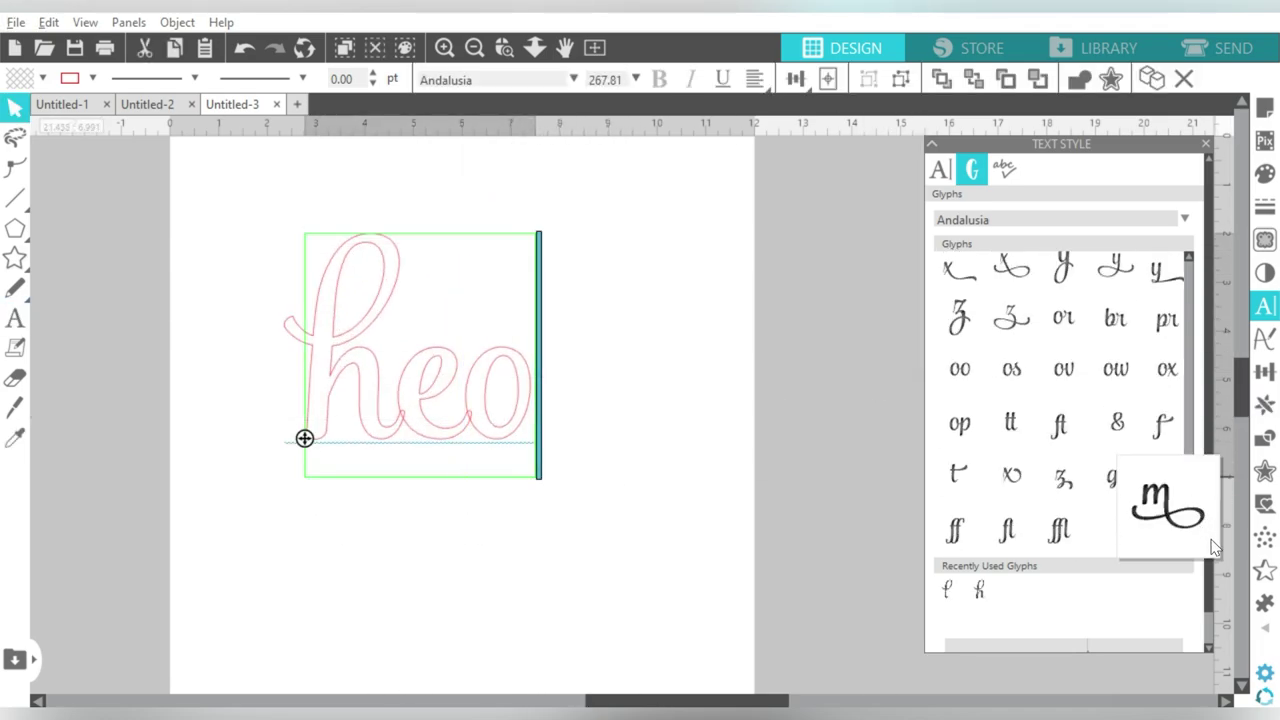
pyautogui.scroll(5, 1213, 547)
pyautogui.hotkey('ctrl', 'z')
pyautogui.rightClick(523, 343)
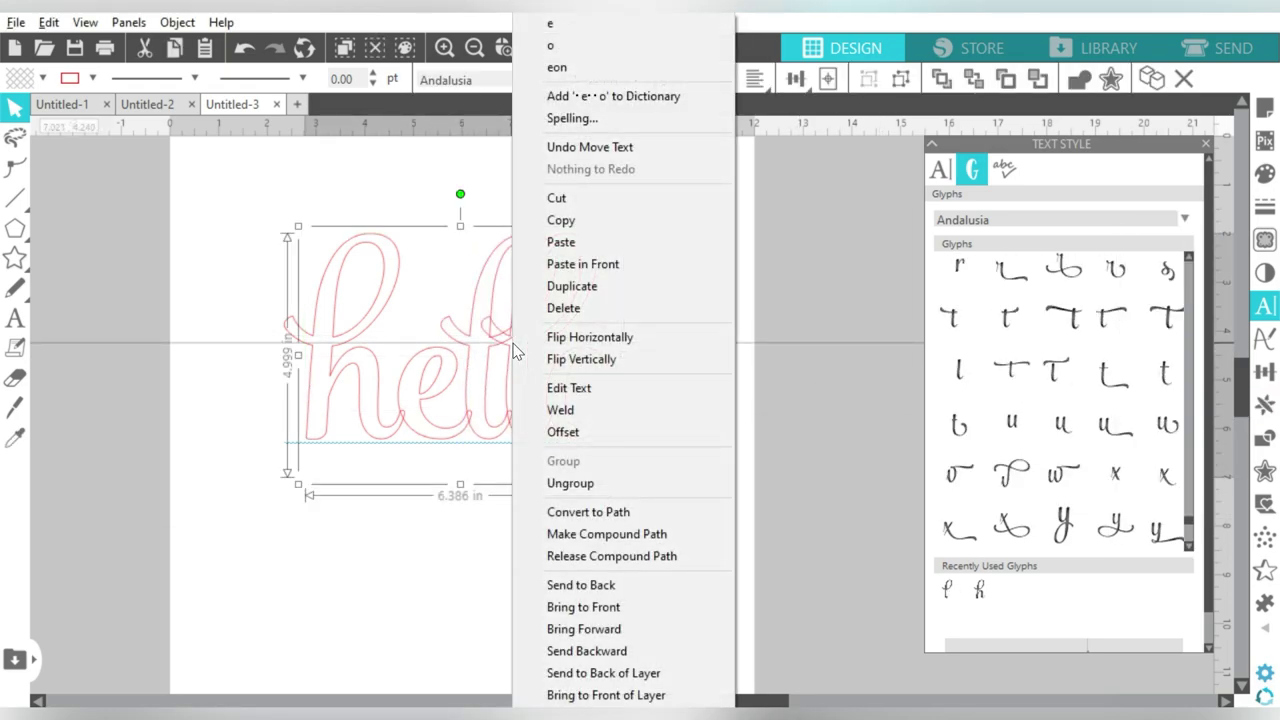
pyautogui.click(803, 268)
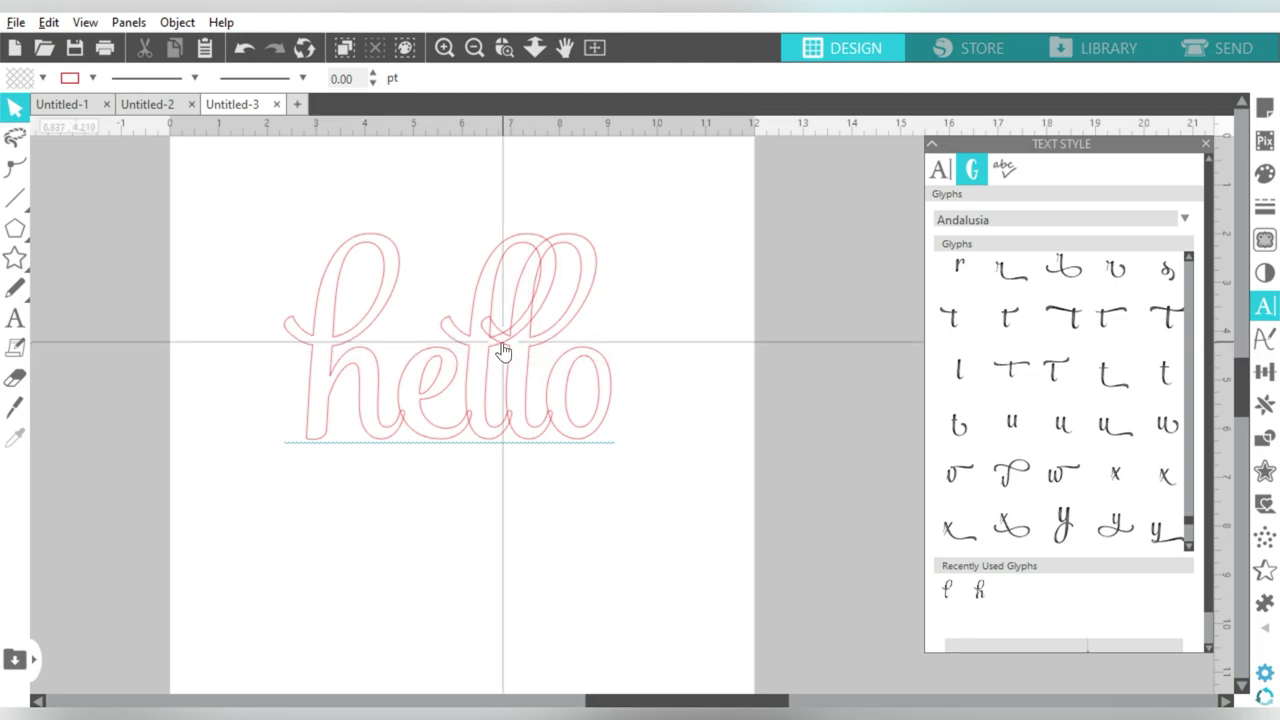
# Raise the character spacing of hello in the Text Style settings.
pyautogui.doubleClick(523, 423)
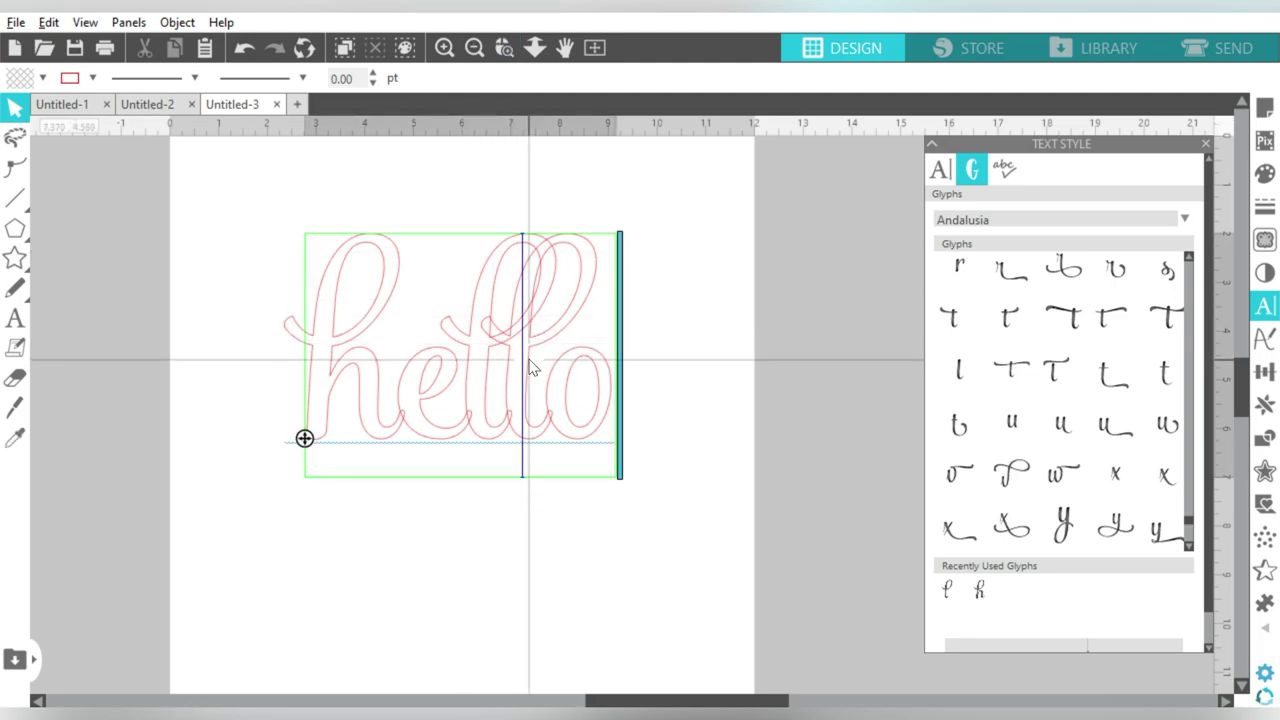
pyautogui.click(672, 432)
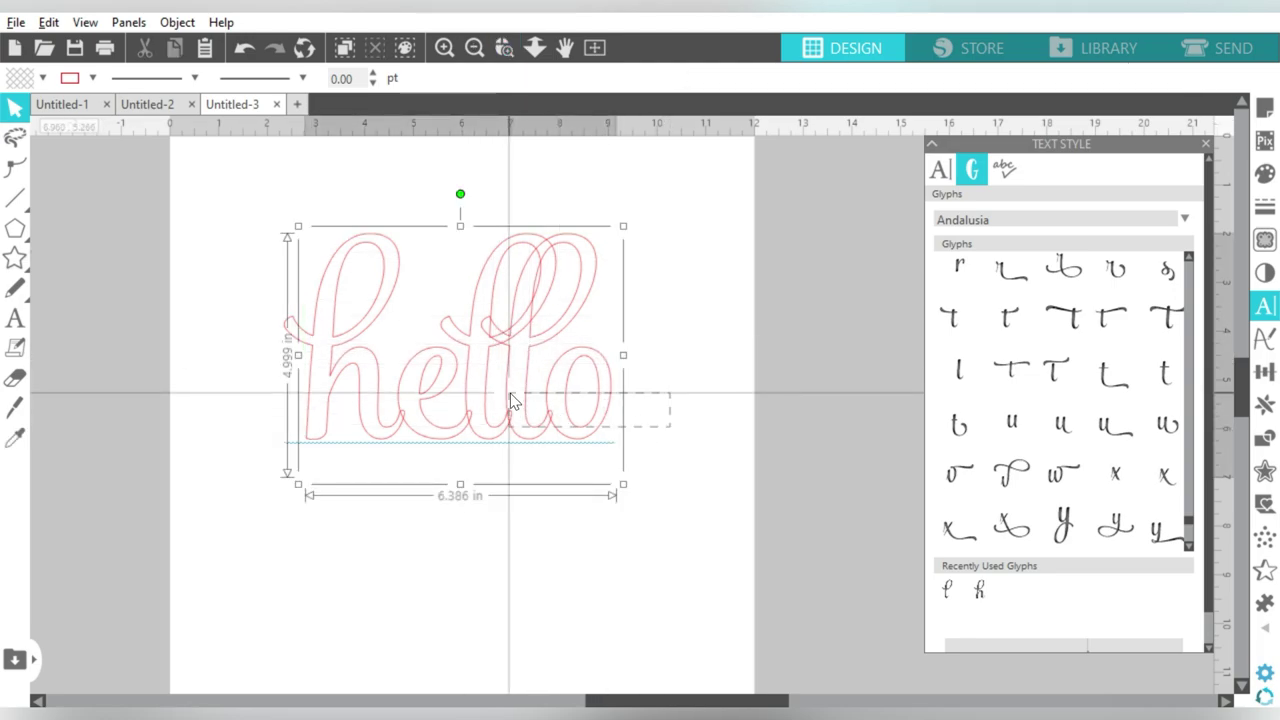
pyautogui.click(940, 168)
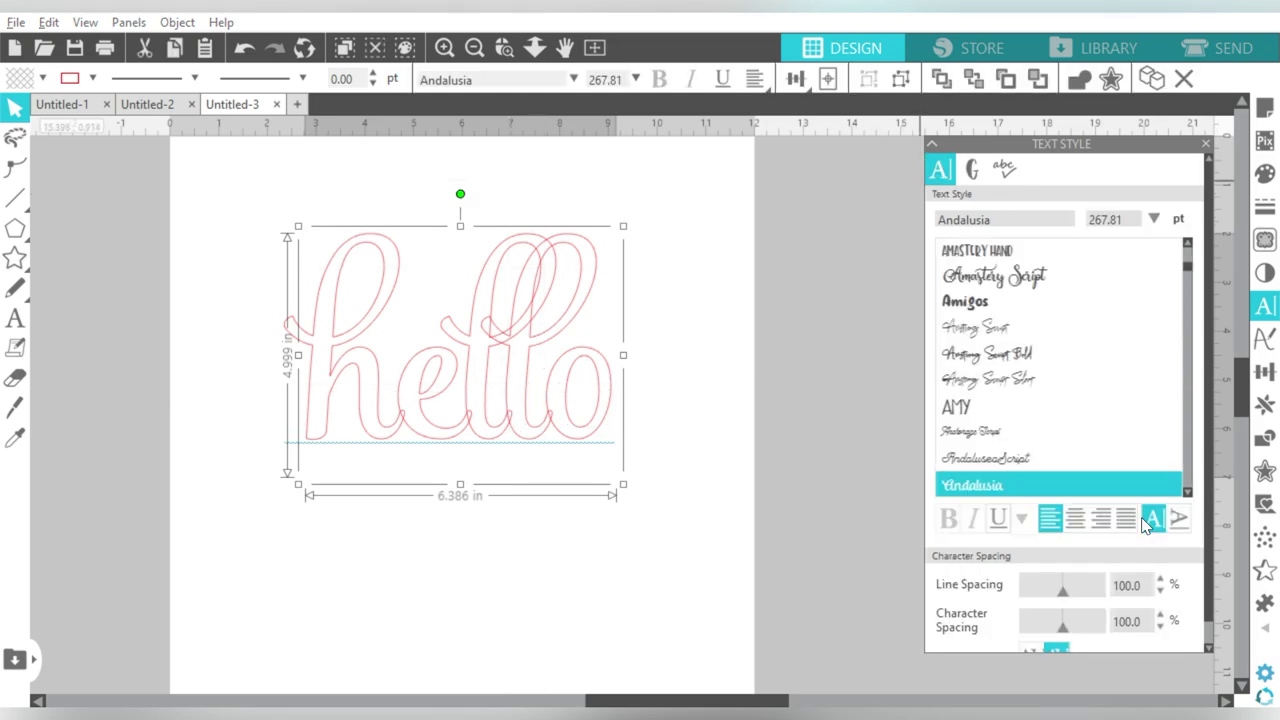
pyautogui.click(1160, 616)
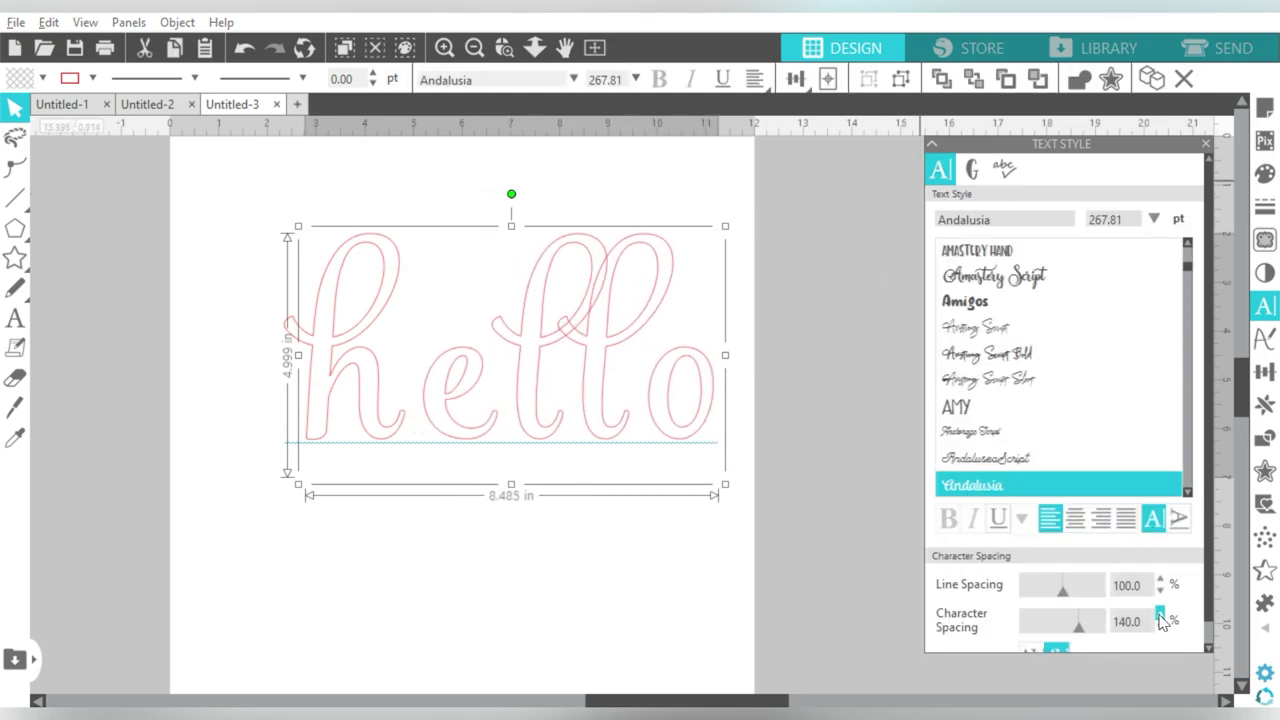
pyautogui.click(771, 294)
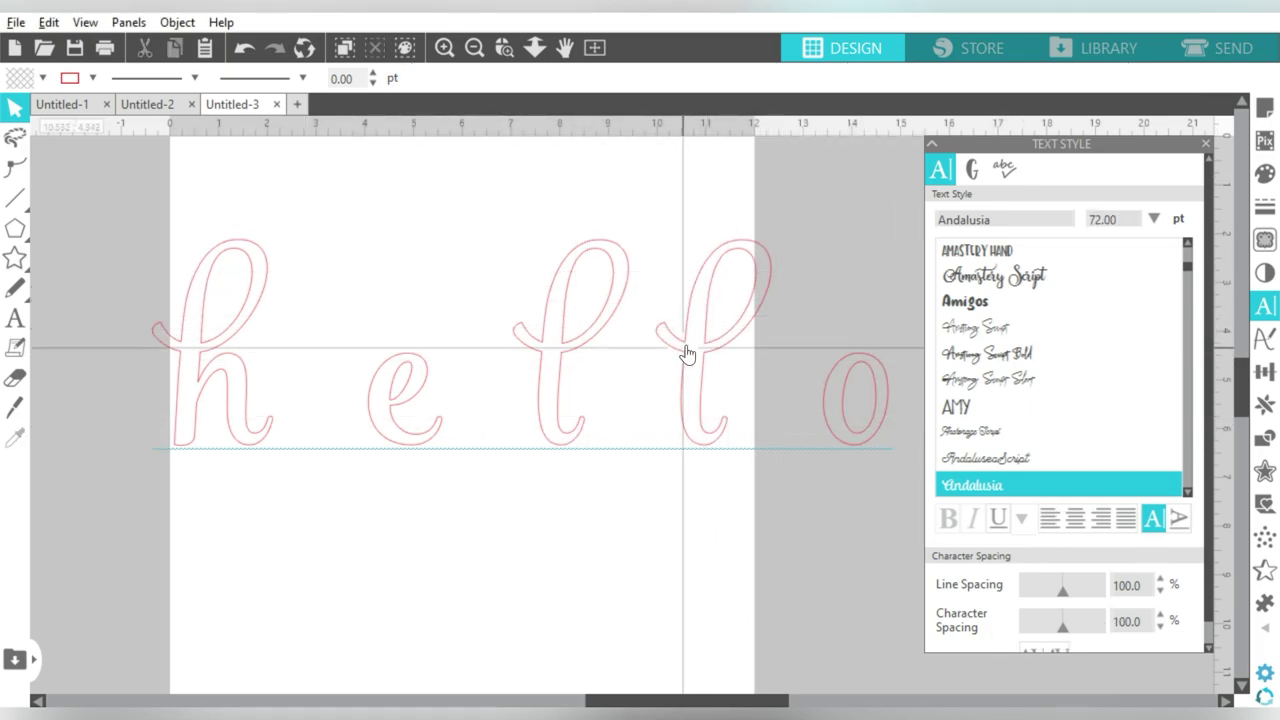
# Knife off the second l's lead-in hook, delete it, and zoom back out.
pyautogui.click(14, 408)
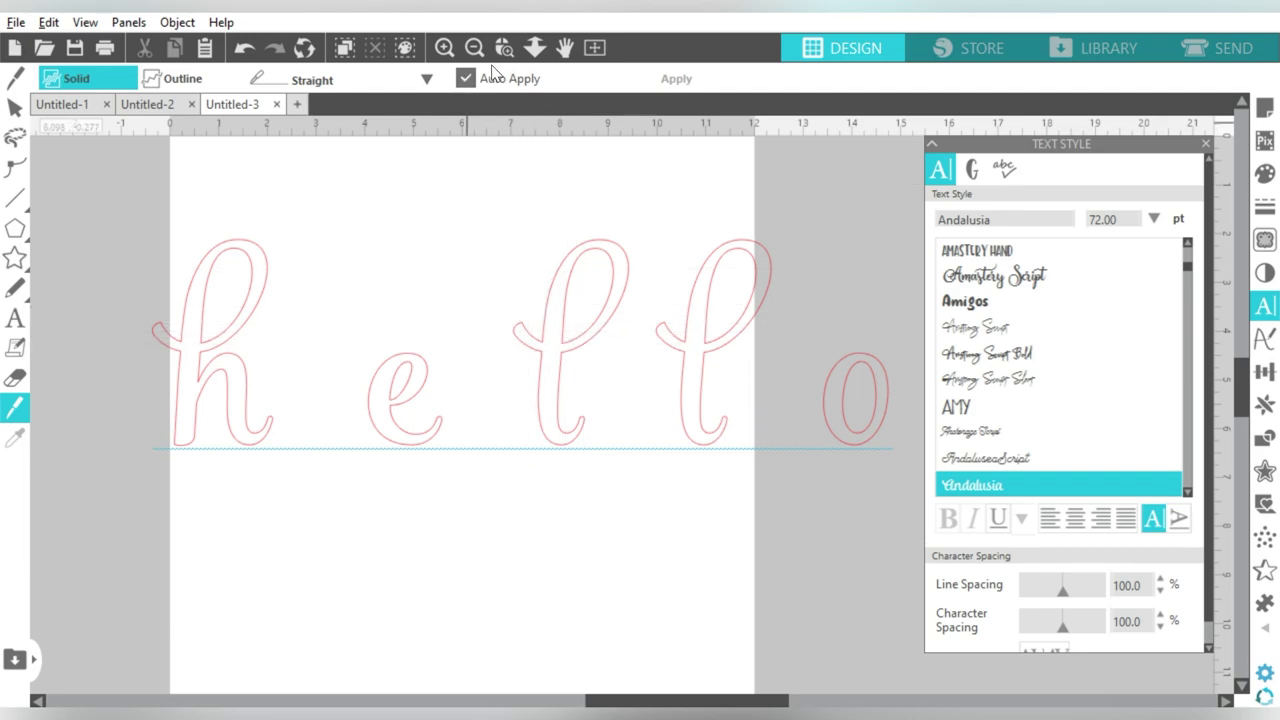
pyautogui.moveTo(612, 230); pyautogui.dragTo(726, 400)
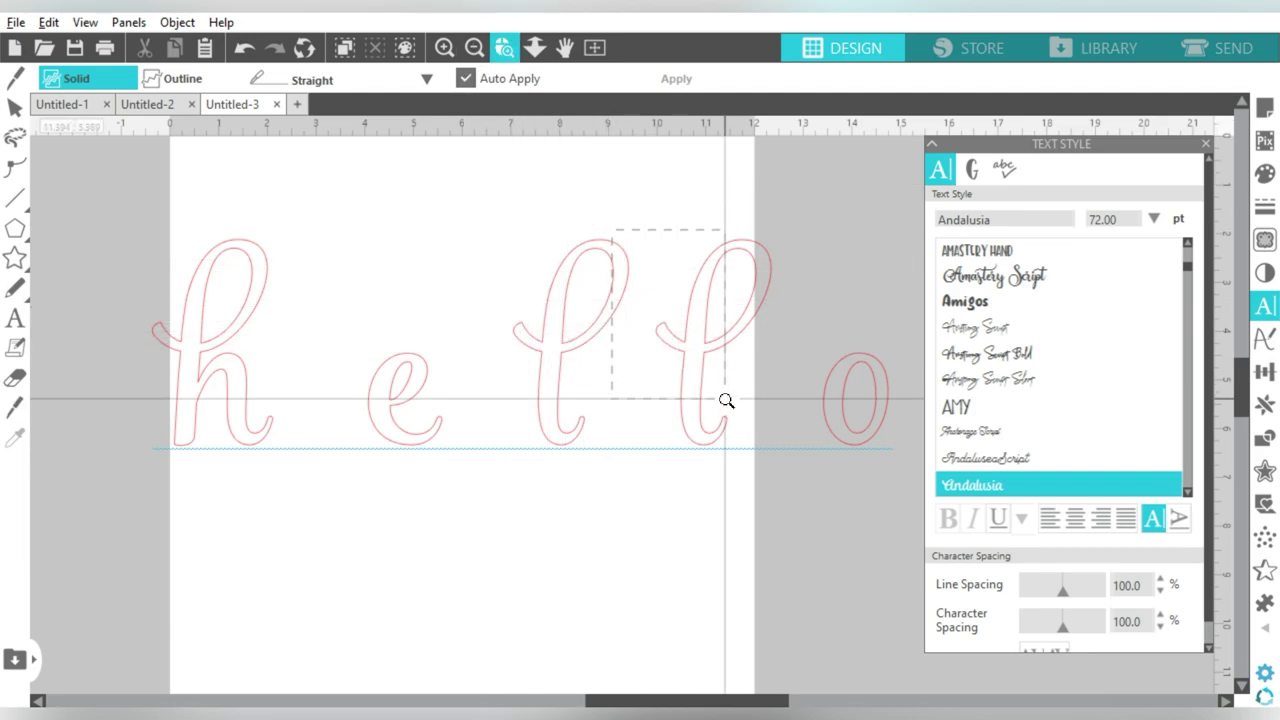
pyautogui.scroll(3, 732, 393)
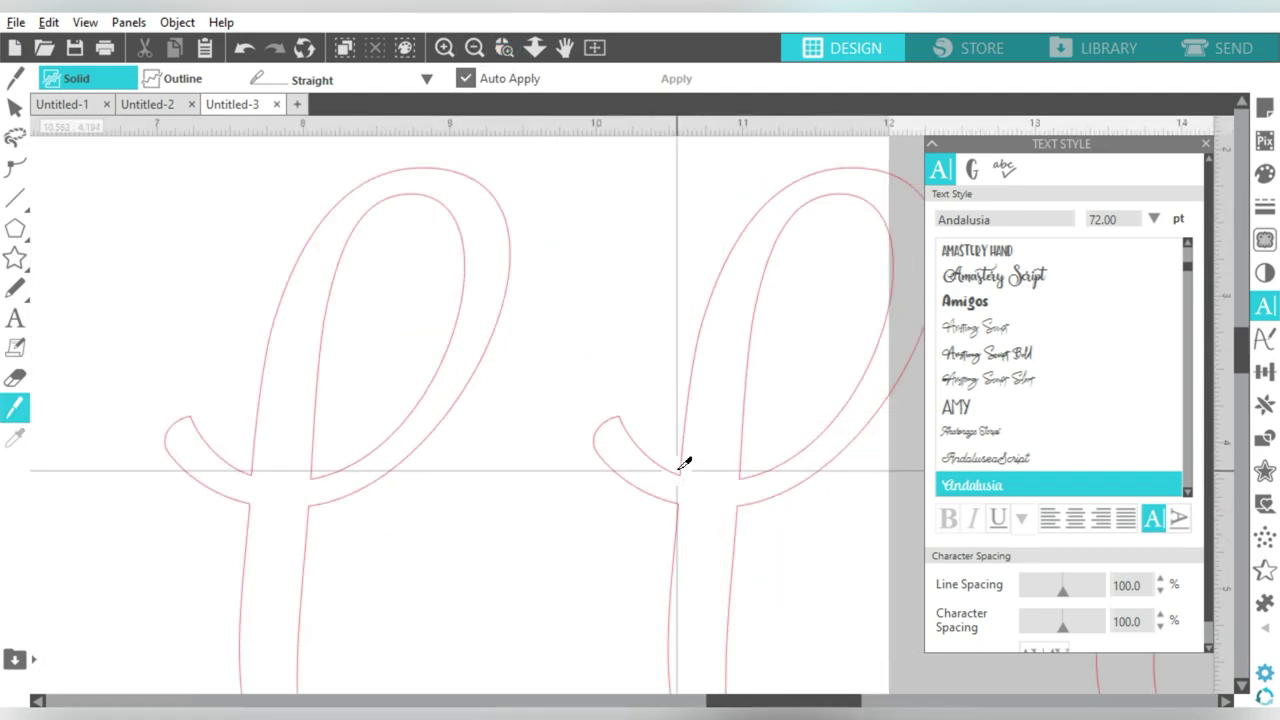
pyautogui.moveTo(686, 463); pyautogui.dragTo(686, 500)
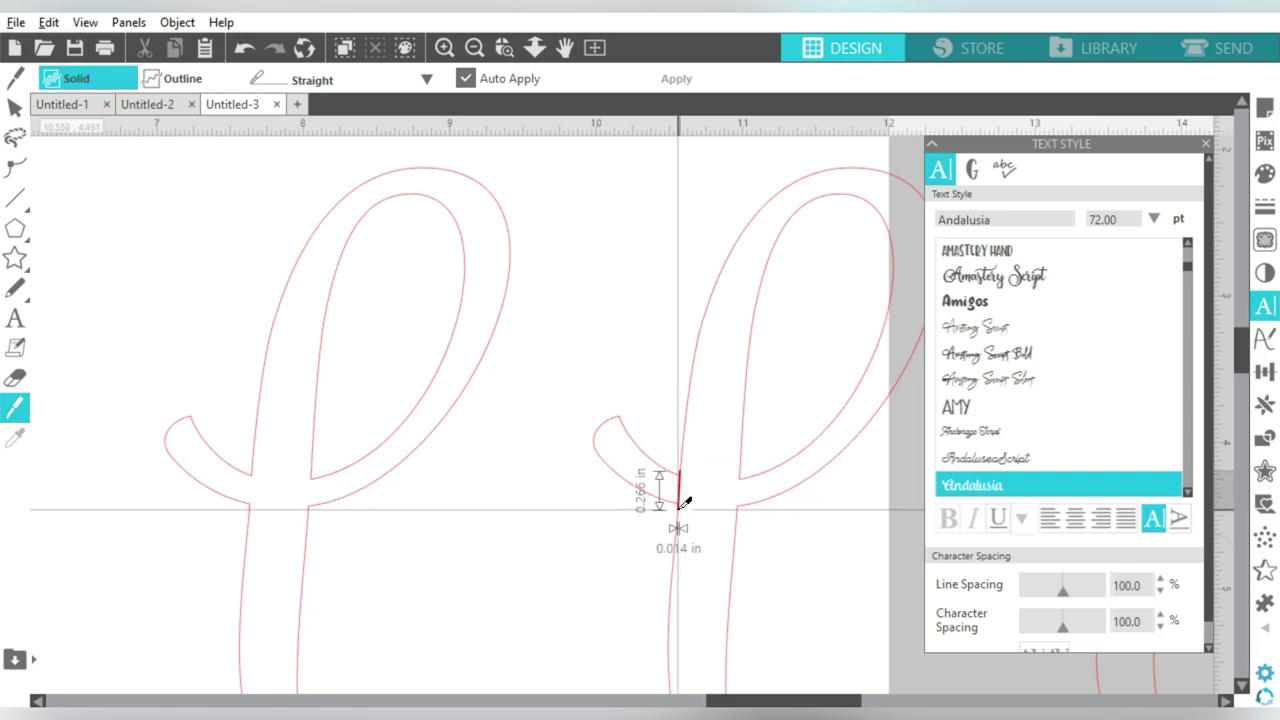
pyautogui.click(622, 485)
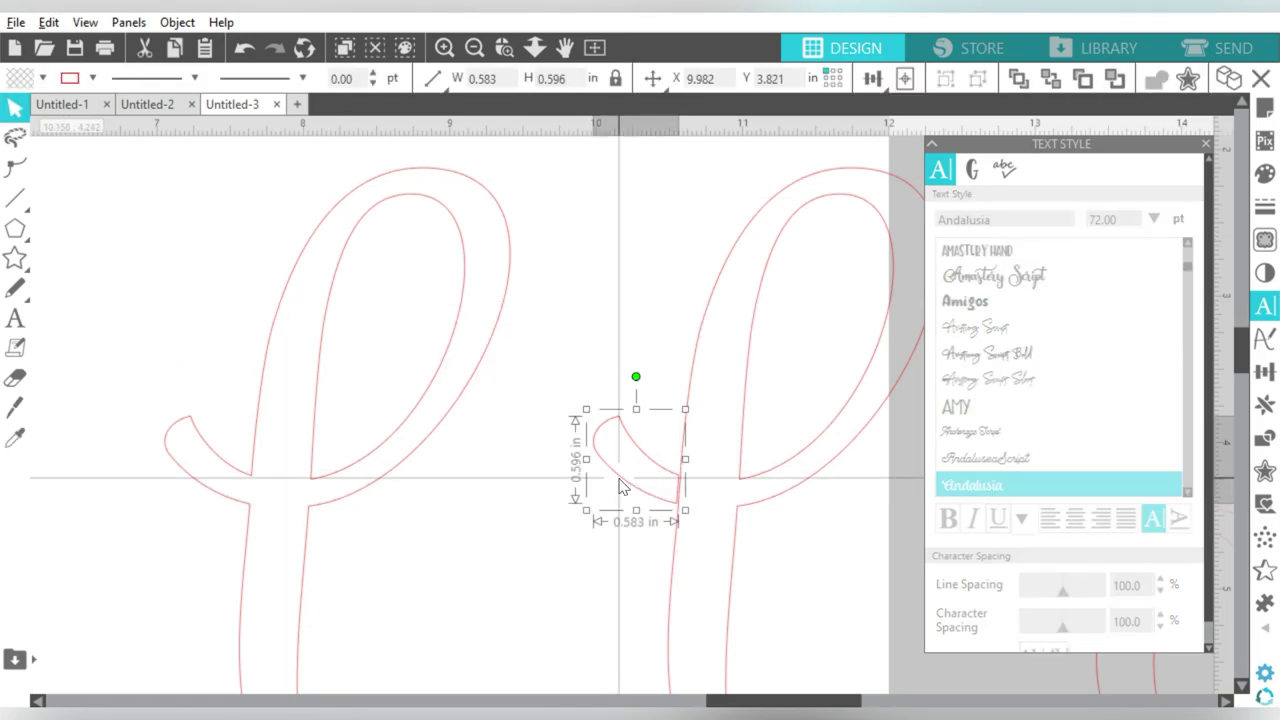
pyautogui.press('Delete')
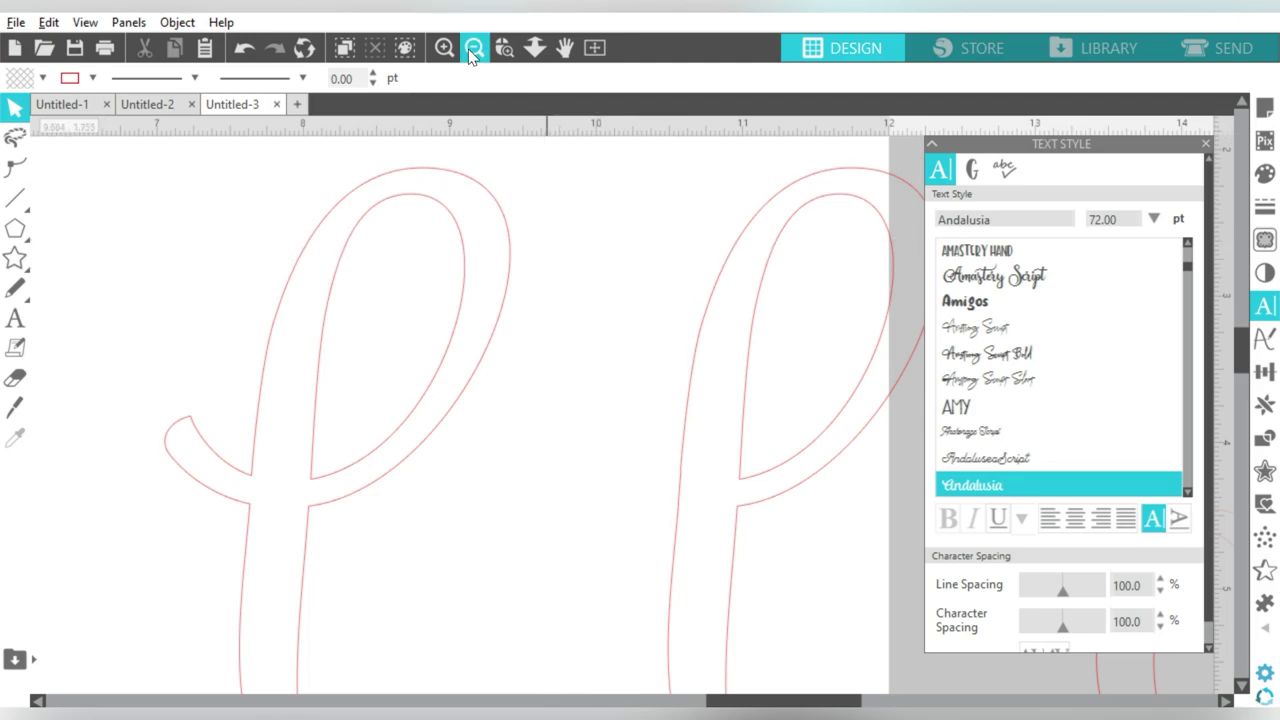
pyautogui.click(474, 48)
pyautogui.click(474, 48)
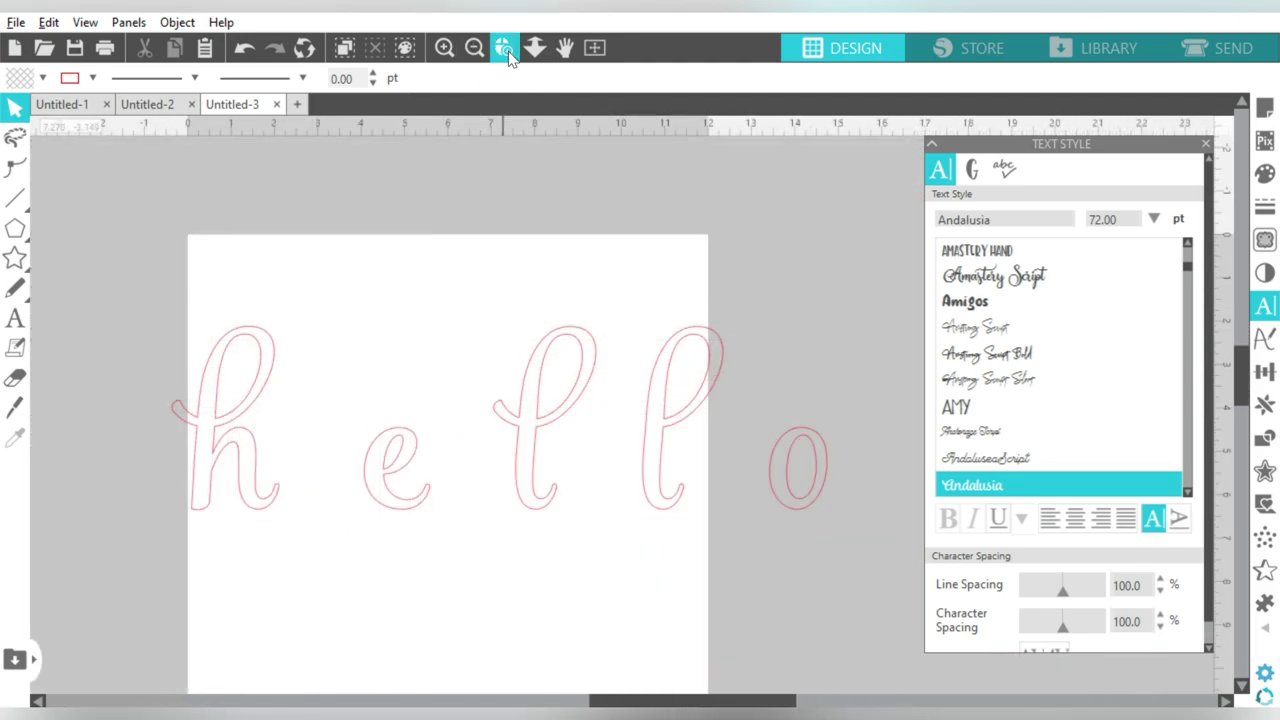
# Place an Andalusia swash glyph on the page to the left of the h.
pyautogui.moveTo(145, 338); pyautogui.dragTo(335, 538)
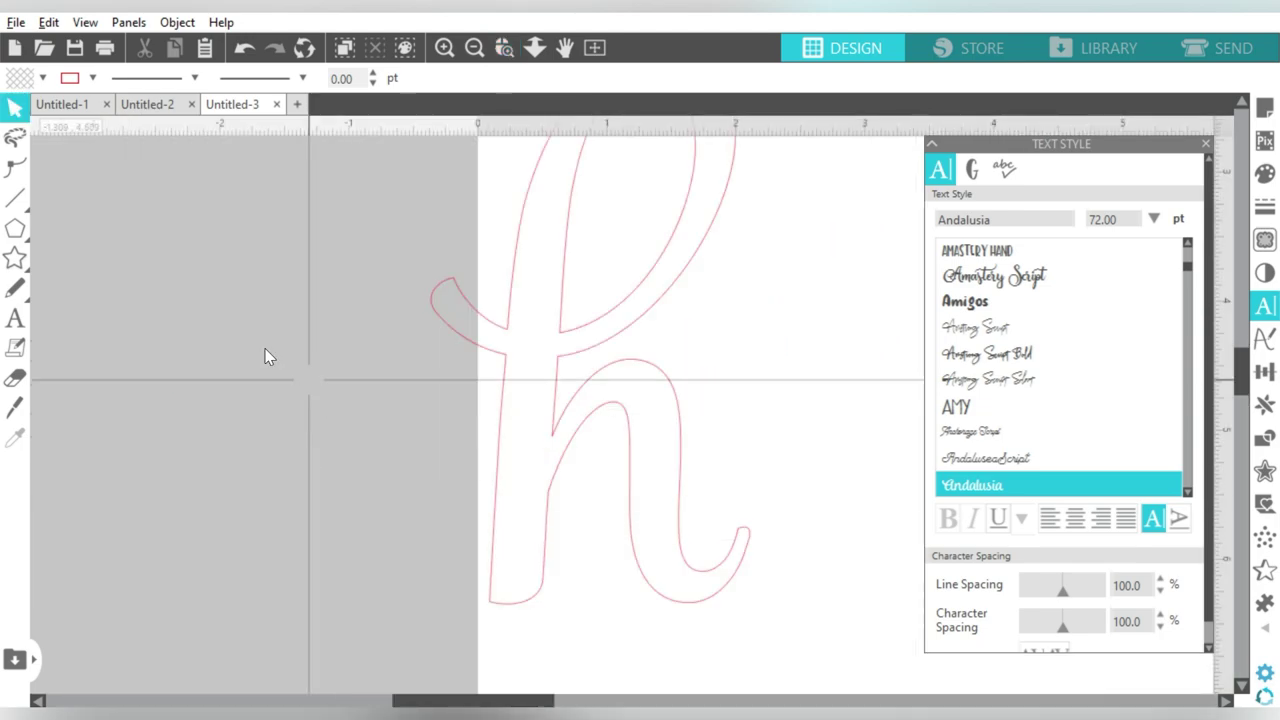
pyautogui.click(15, 405)
pyautogui.moveTo(507, 325); pyautogui.dragTo(508, 357)
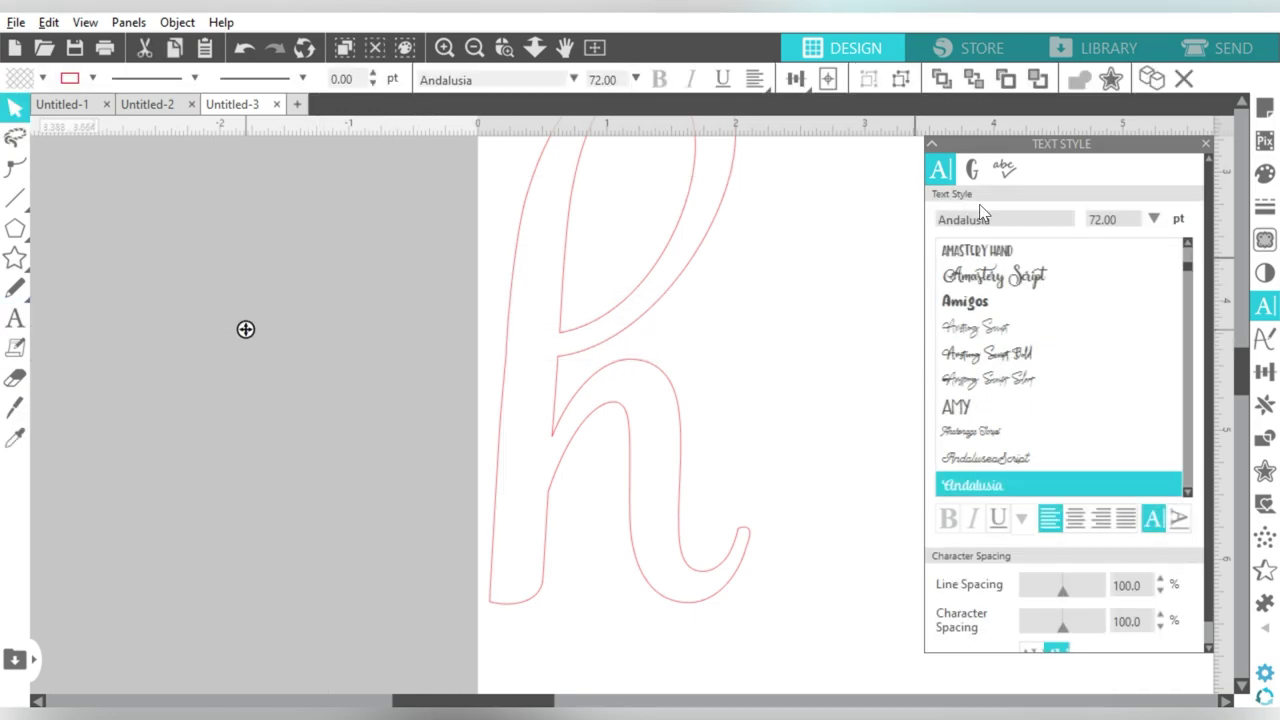
pyautogui.click(971, 169)
pyautogui.scroll(-5, 1188, 420)
pyautogui.moveTo(1188, 420); pyautogui.dragTo(1190, 540)
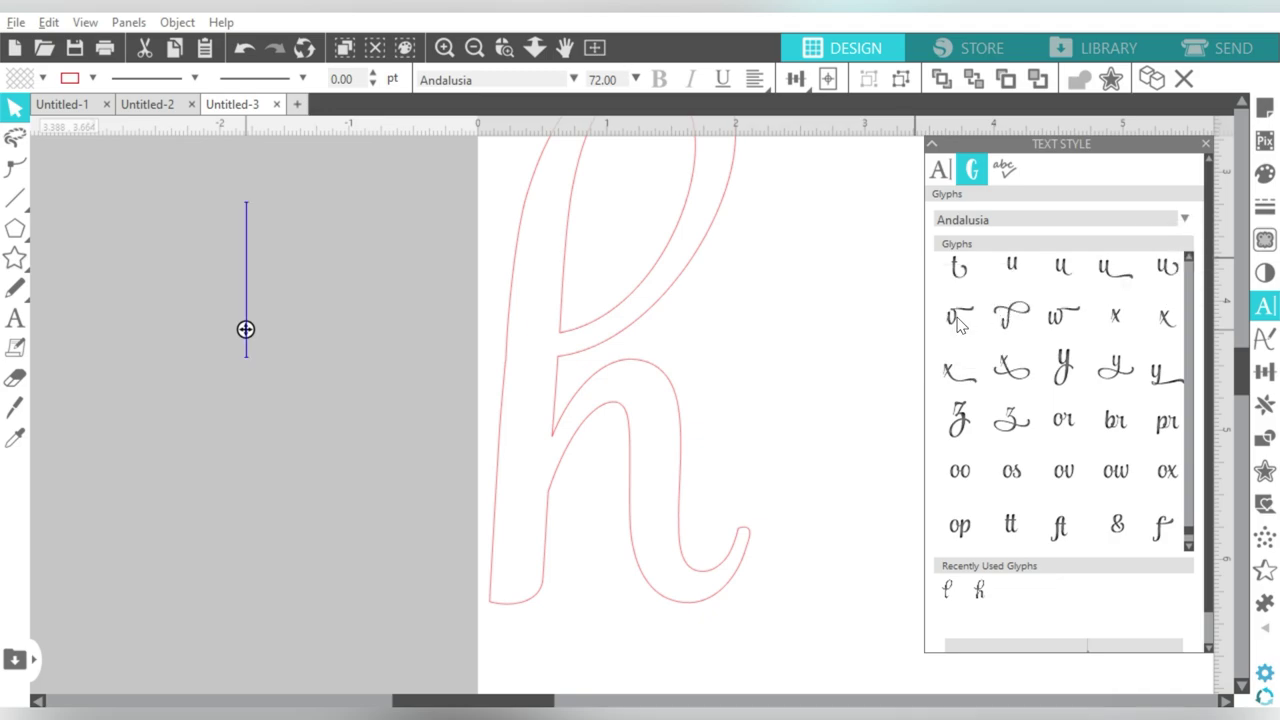
pyautogui.moveTo(958, 322); pyautogui.dragTo(246, 329)
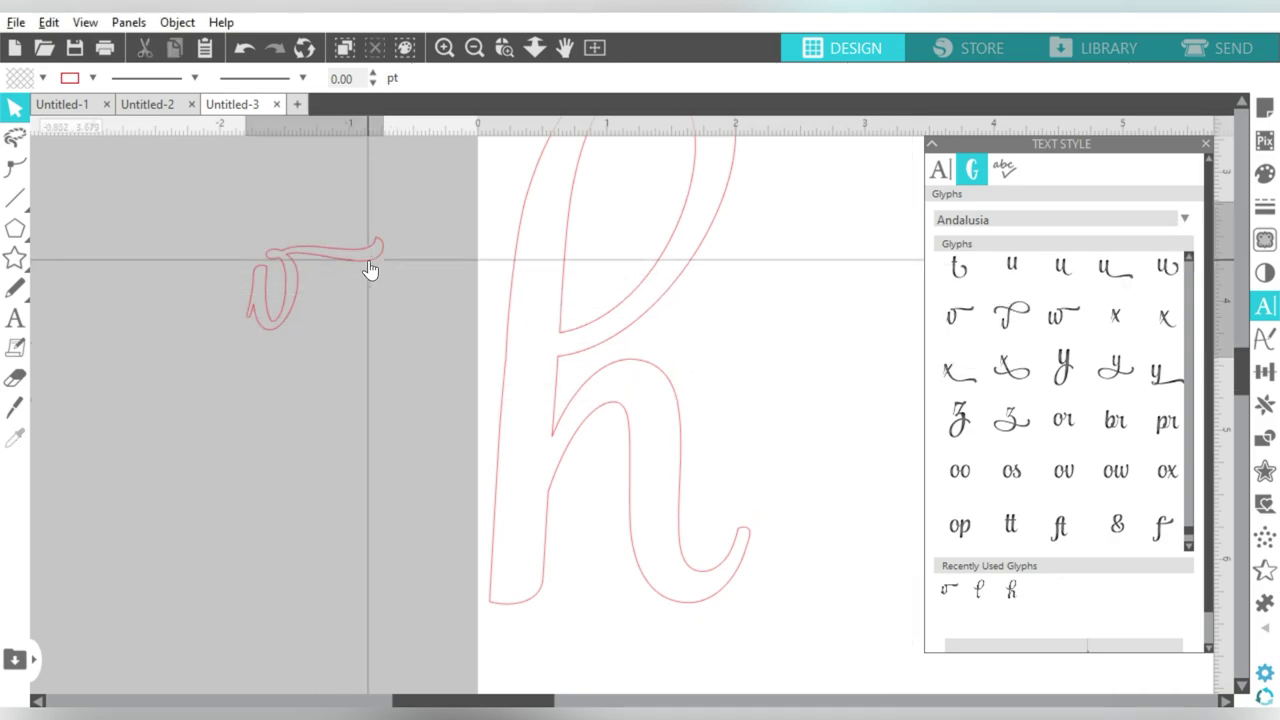
# Tilt the swash glyph at an angle and scale it up.
pyautogui.moveTo(329, 161); pyautogui.dragTo(394, 323)
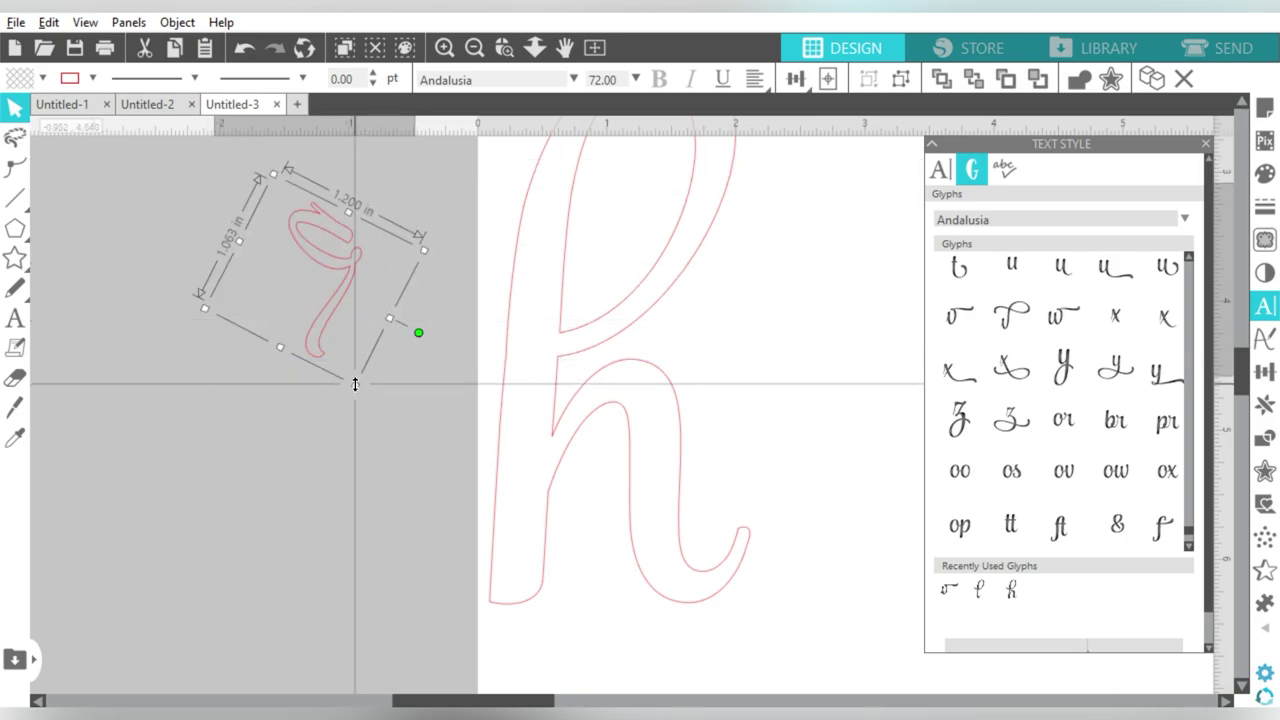
pyautogui.moveTo(357, 380); pyautogui.dragTo(562, 630)
pyautogui.click(474, 47)
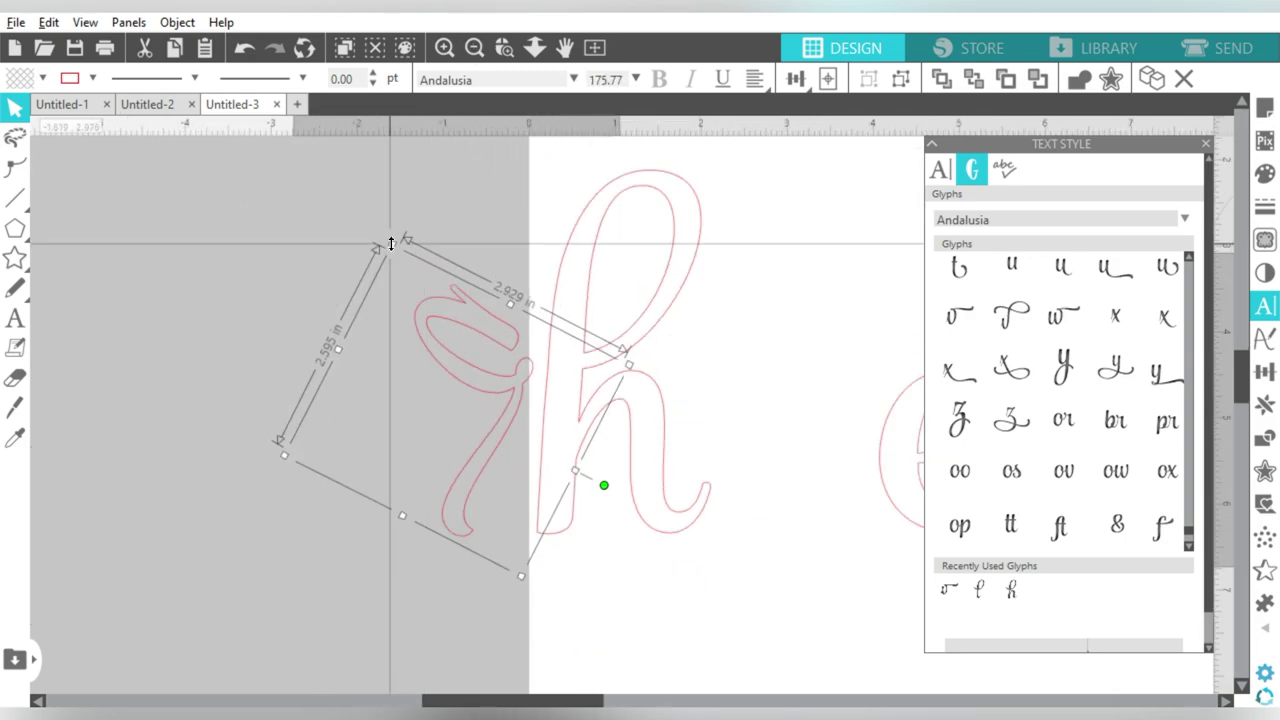
pyautogui.moveTo(370, 262); pyautogui.dragTo(150, 75)
# Slice the upper loop off the swash, fit its tail against the h, and weld them.
pyautogui.press('k')
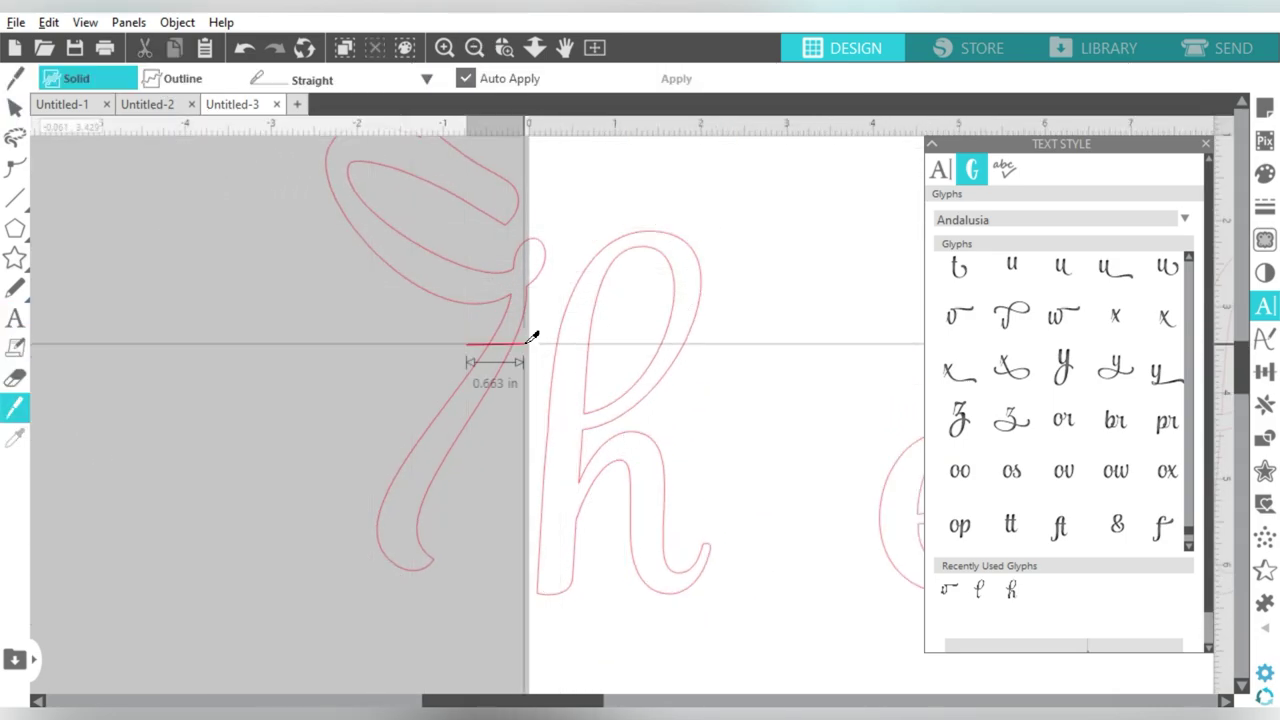
pyautogui.moveTo(531, 336); pyautogui.dragTo(524, 344)
pyautogui.moveTo(495, 502); pyautogui.dragTo(450, 513)
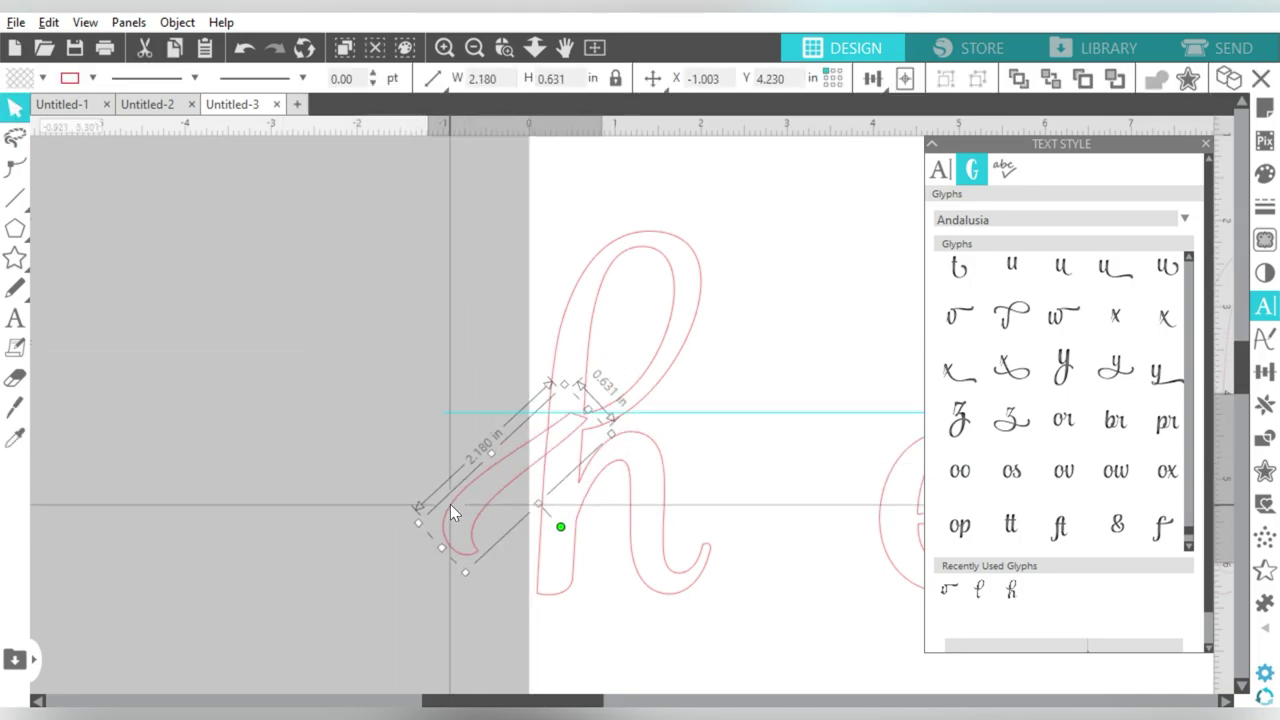
pyautogui.moveTo(561, 526); pyautogui.dragTo(558, 532)
pyautogui.click(460, 357)
pyautogui.click(608, 471)
pyautogui.rightClick(608, 471)
pyautogui.click(657, 434)
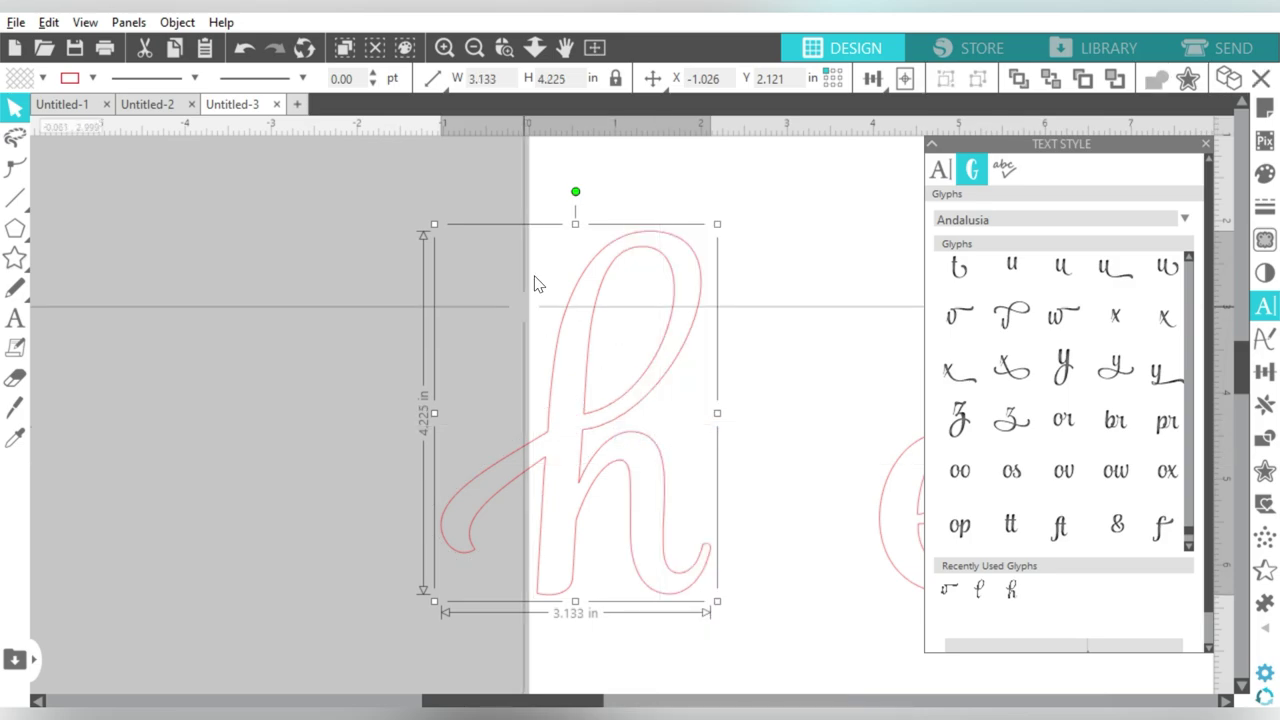
# Move the letters after the h closer to it.
pyautogui.click(474, 48)
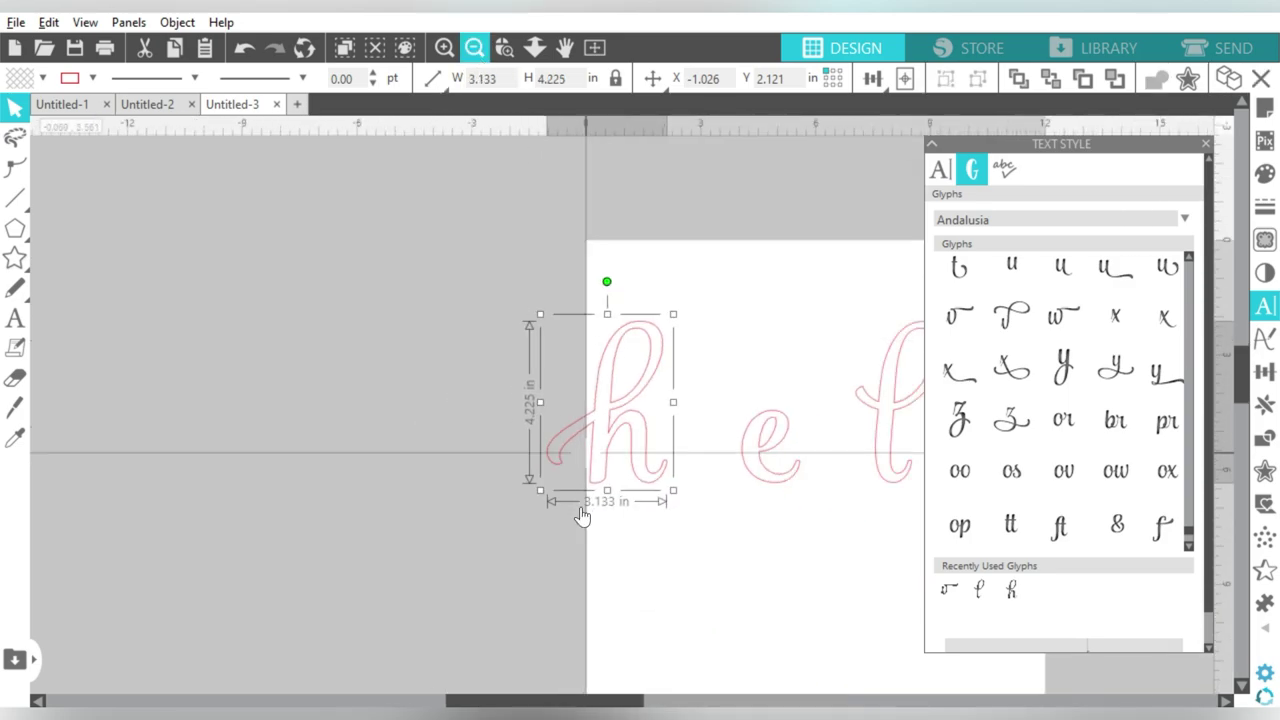
pyautogui.moveTo(546, 701); pyautogui.dragTo(671, 701)
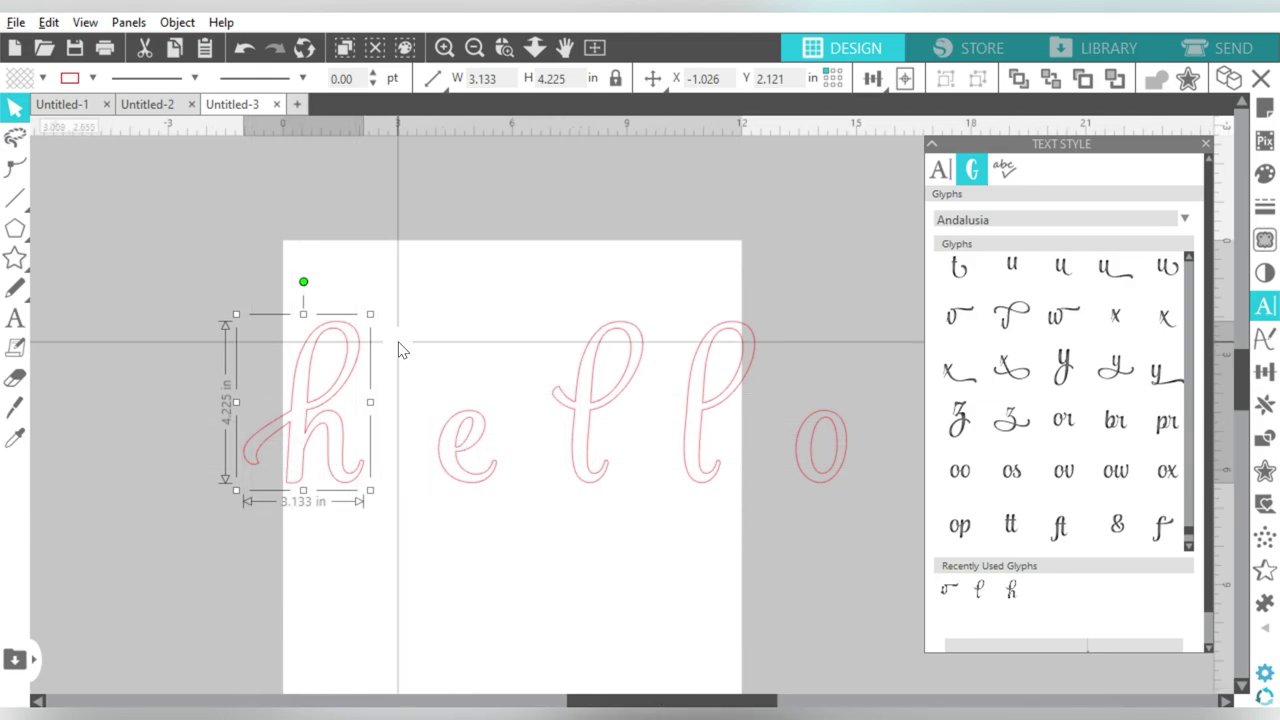
pyautogui.moveTo(461, 258)
pyautogui.mouseDown()
pyautogui.moveTo(812, 506)
pyautogui.moveTo(251, 497)
pyautogui.mouseUp()
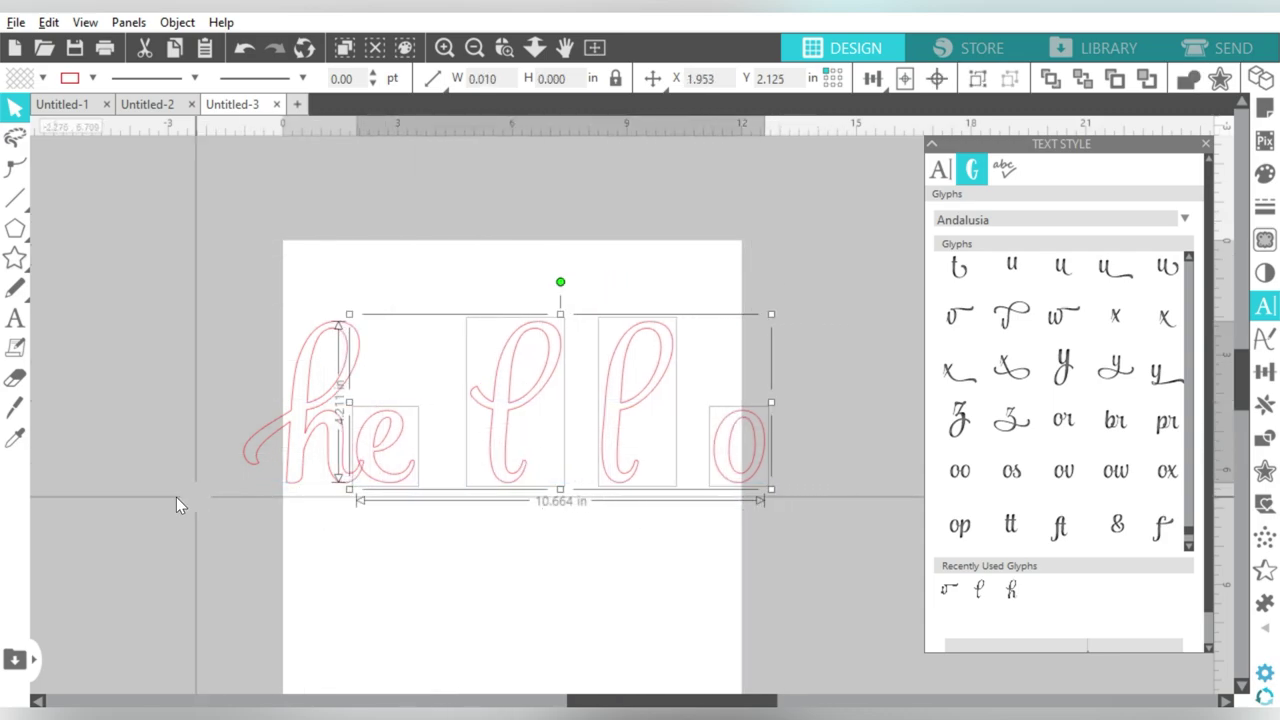
pyautogui.moveTo(251, 497); pyautogui.dragTo(159, 497)
pyautogui.moveTo(818, 287)
pyautogui.mouseDown()
pyautogui.moveTo(624, 500)
pyautogui.moveTo(22, 500)
pyautogui.mouseUp()
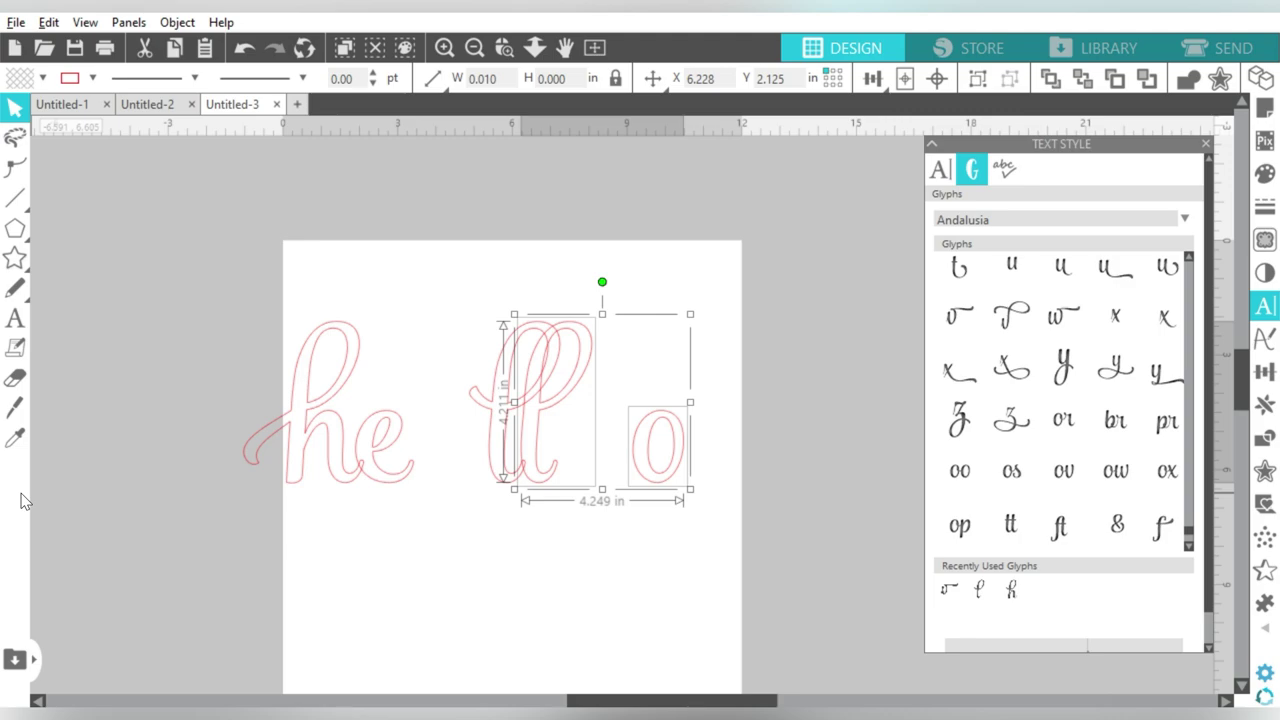
pyautogui.moveTo(806, 376)
pyautogui.mouseDown()
pyautogui.moveTo(675, 453)
pyautogui.moveTo(59, 453)
pyautogui.mouseUp()
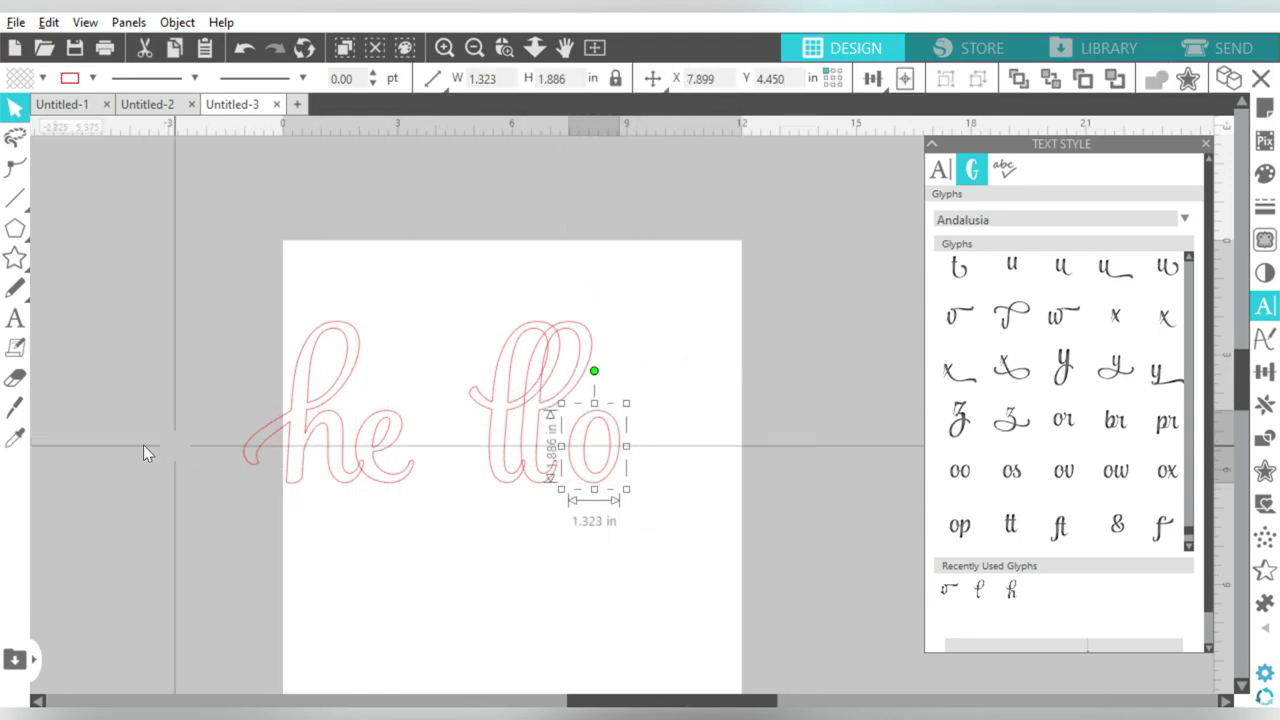
# Knife through the letters and nudge 'llo' slightly left to close the gap.
pyautogui.click(15, 347)
pyautogui.moveTo(557, 435); pyautogui.dragTo(628, 466)
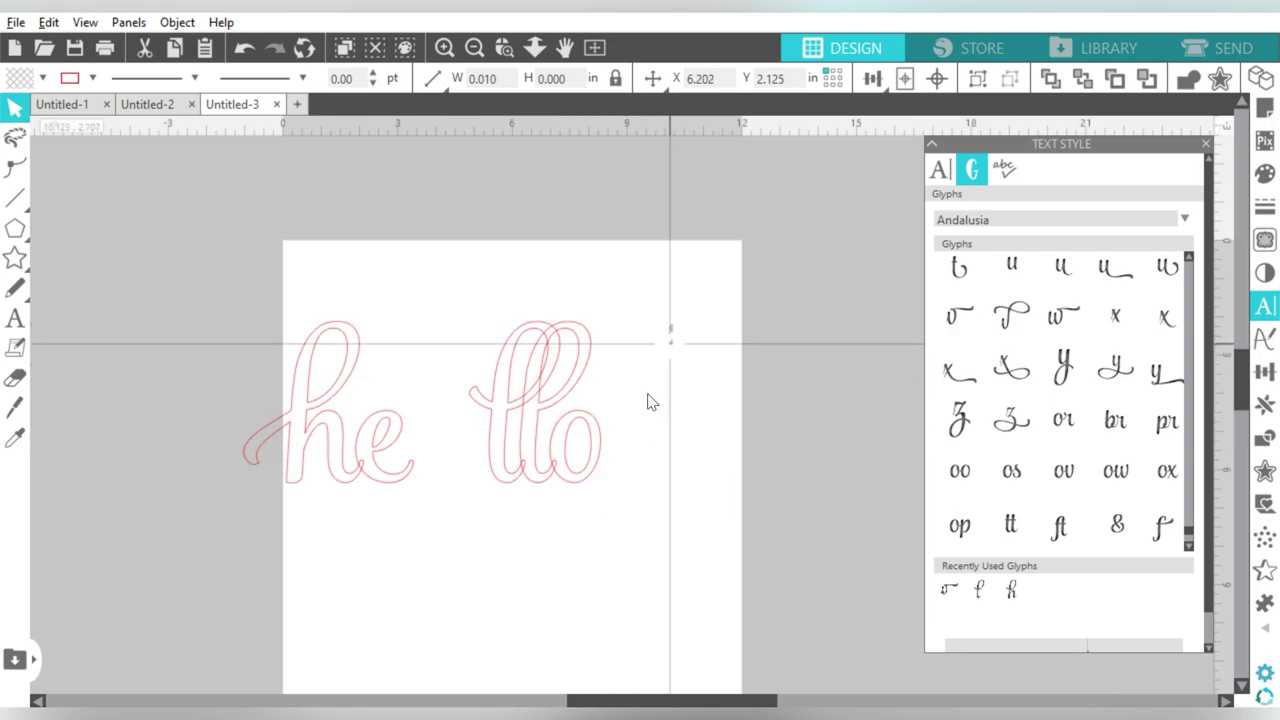
pyautogui.moveTo(628, 423)
pyautogui.mouseDown()
pyautogui.moveTo(520, 508)
pyautogui.moveTo(390, 508)
pyautogui.mouseUp()
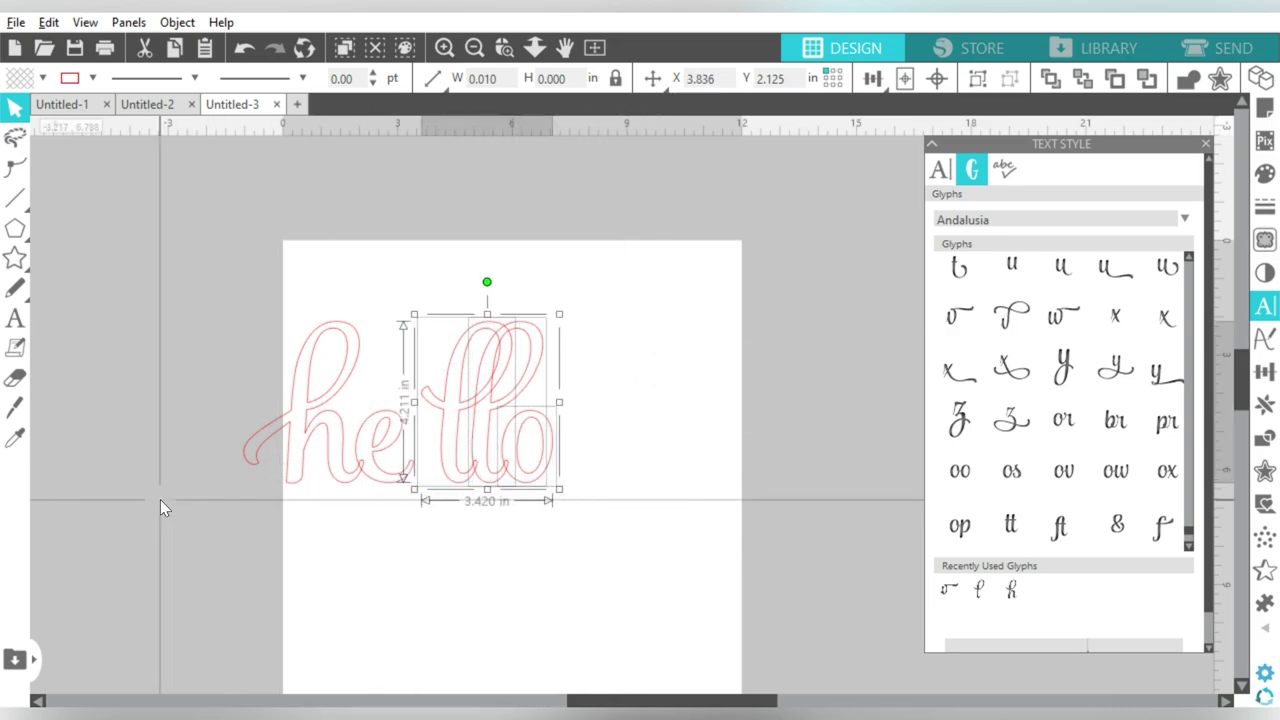
pyautogui.press('Left')
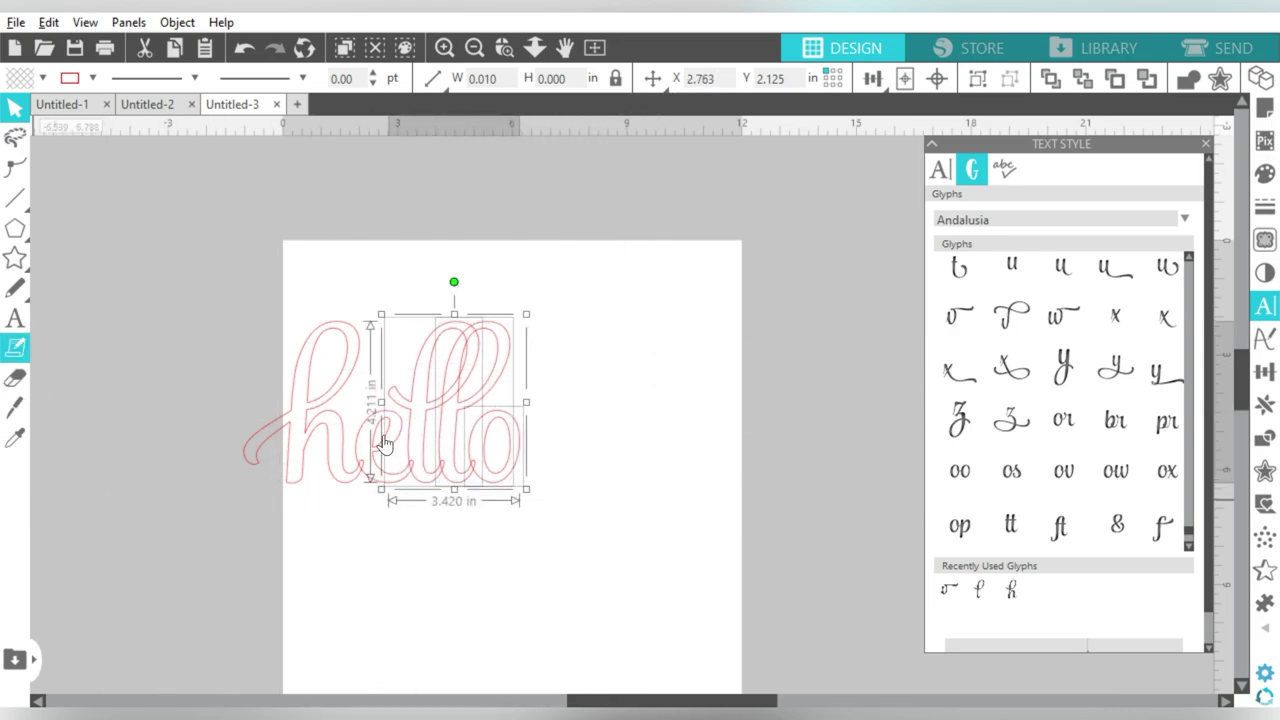
# Weld all the hello letters into one shape and move it up and right.
pyautogui.moveTo(643, 314); pyautogui.dragTo(300, 438)
pyautogui.rightClick(300, 438)
pyautogui.click(345, 432)
pyautogui.moveTo(455, 440); pyautogui.dragTo(570, 416)
# Give the welded hello a black fill and no line colour.
pyautogui.click(42, 78)
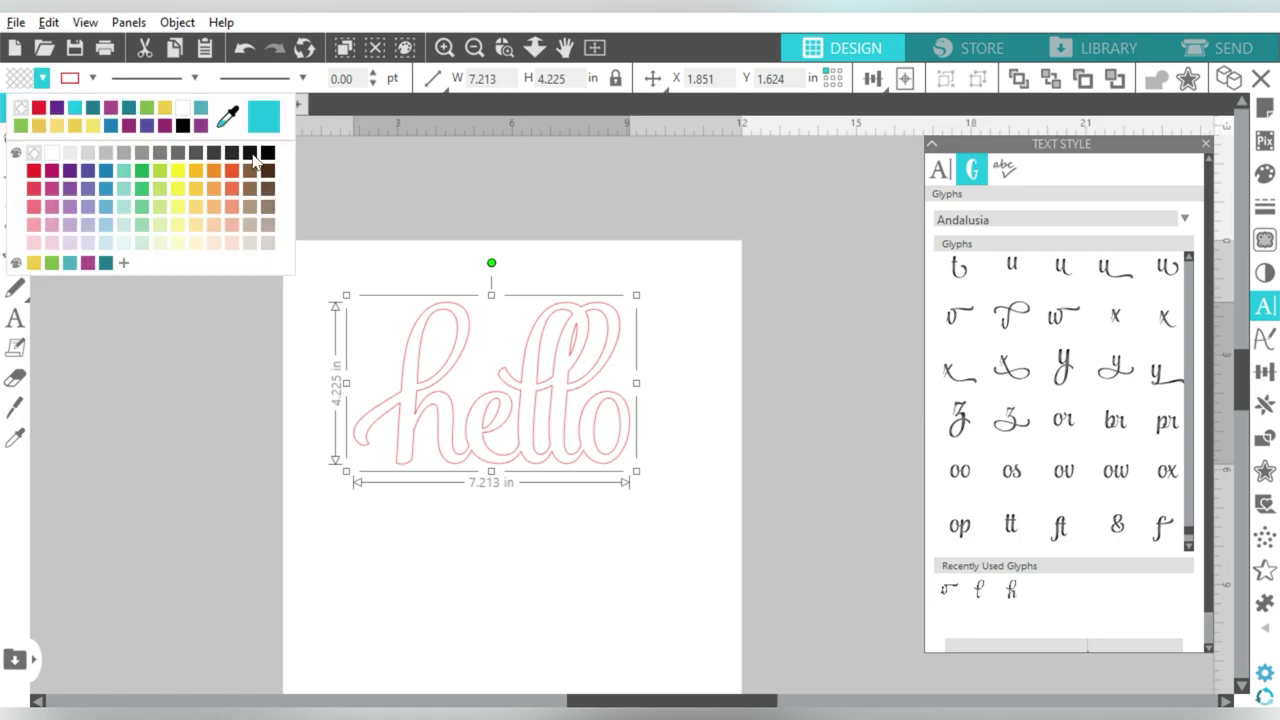
pyautogui.click(268, 152)
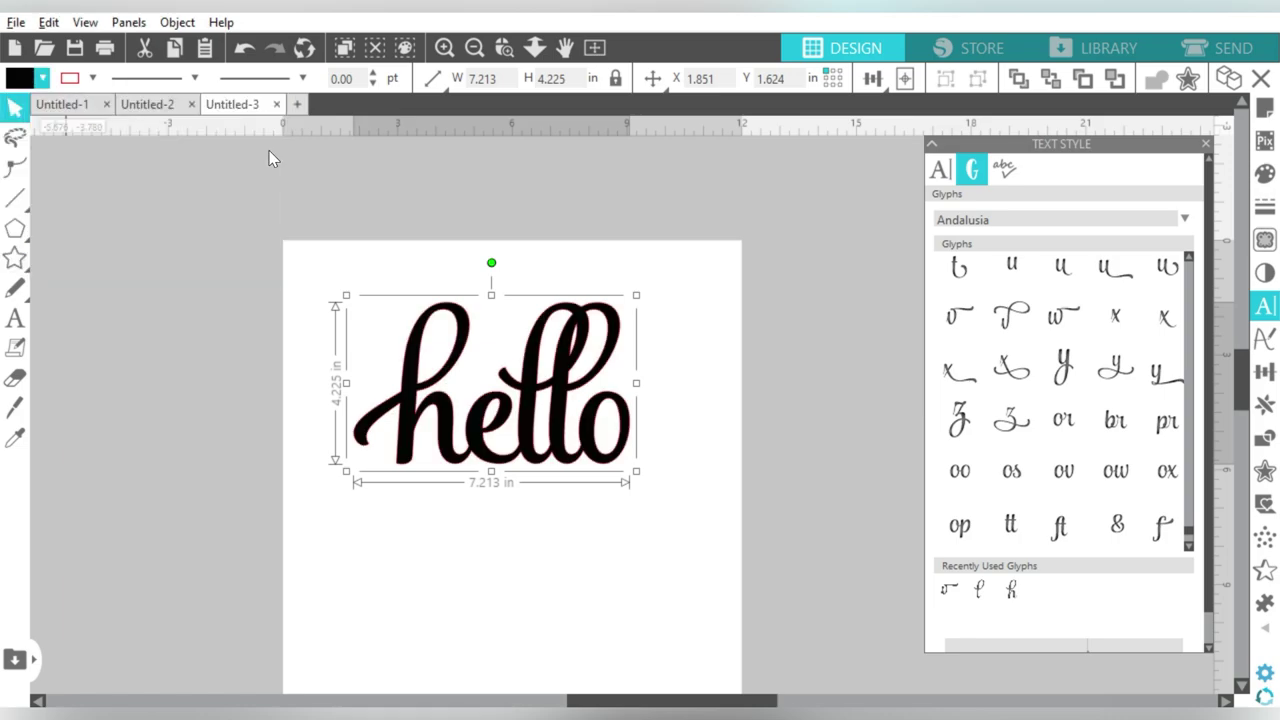
pyautogui.click(92, 78)
pyautogui.click(90, 110)
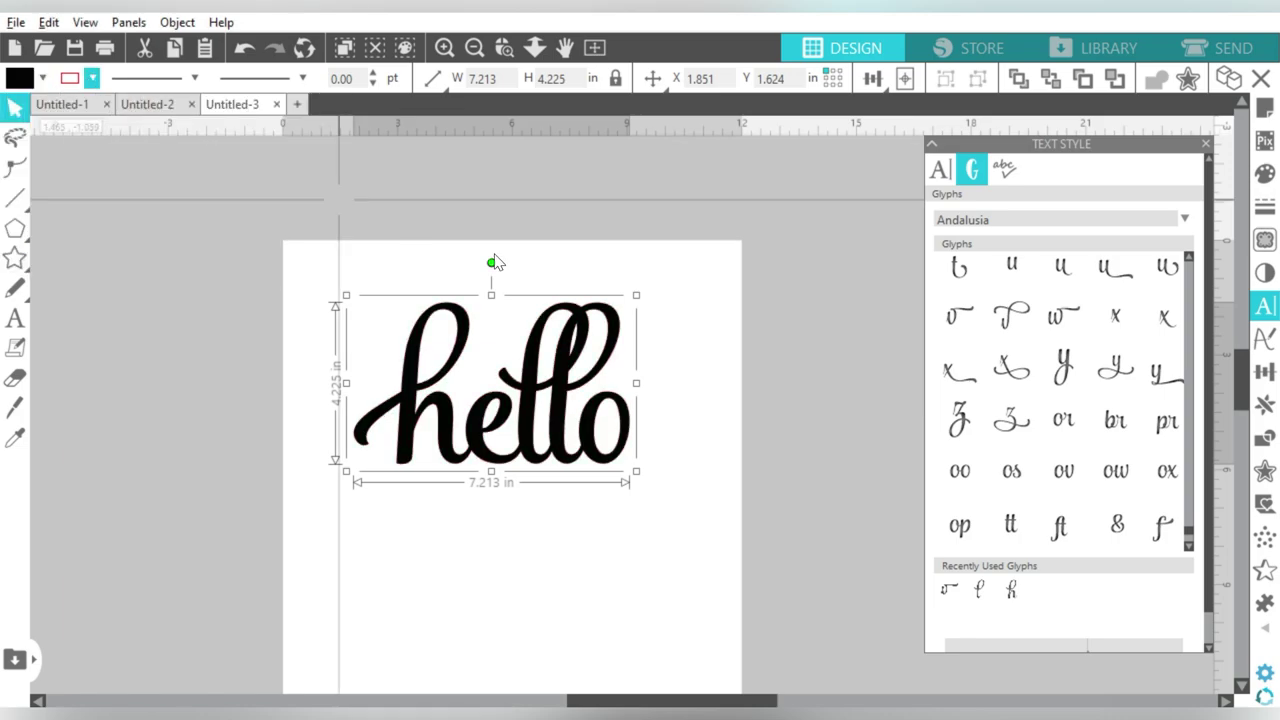
pyautogui.click(697, 320)
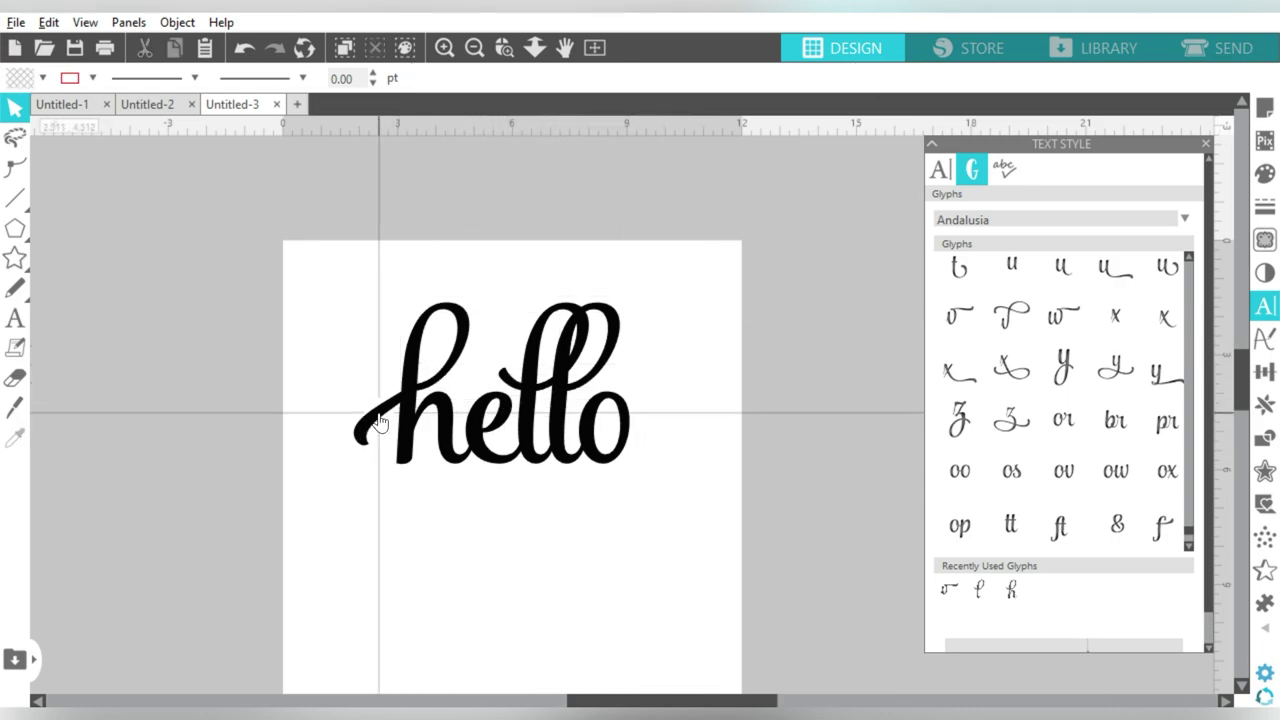
pyautogui.click(561, 374)
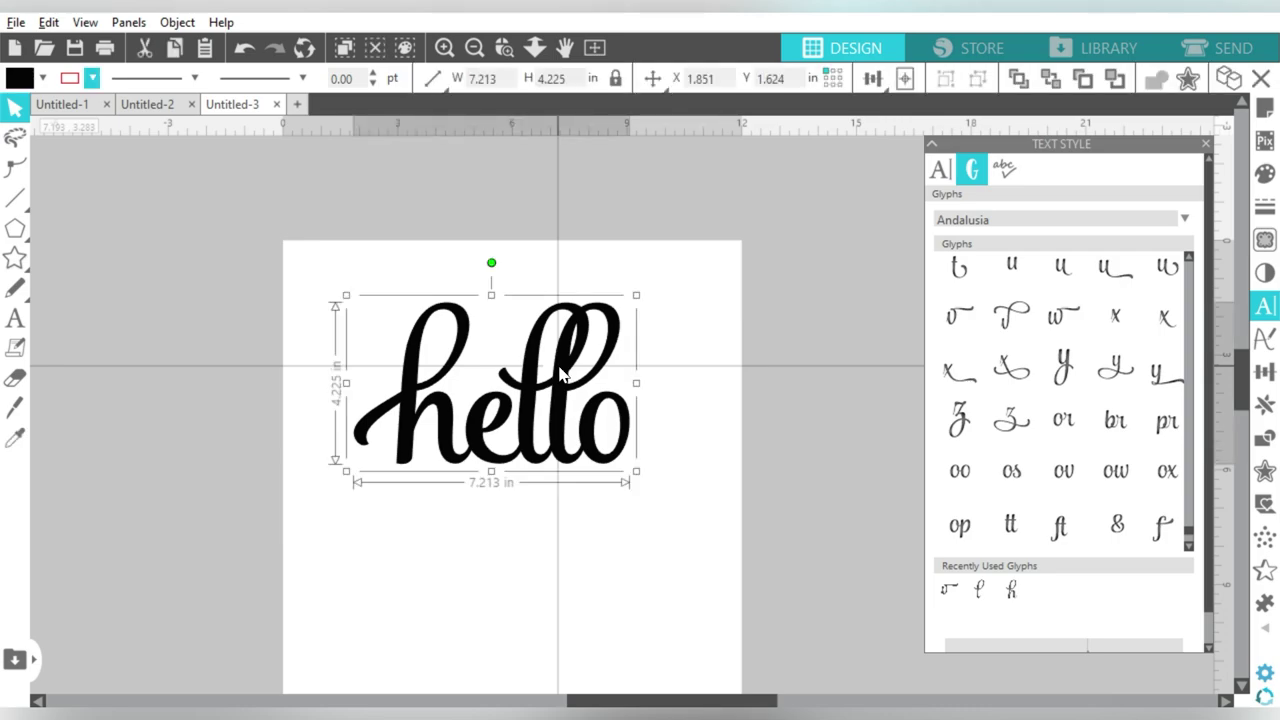
# Delete the hello word, fit the page, and zoom in on the HUGGER banner gap.
pyautogui.press('Delete')
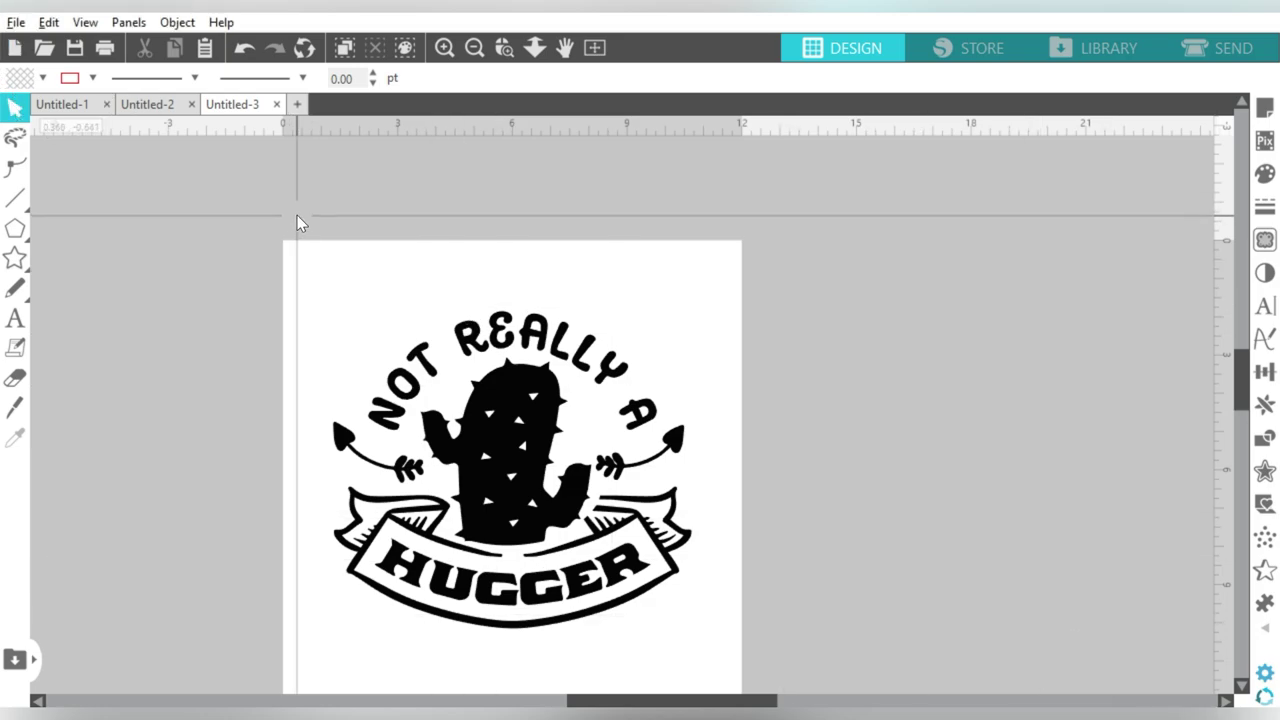
pyautogui.hotkey('ctrl', '1')
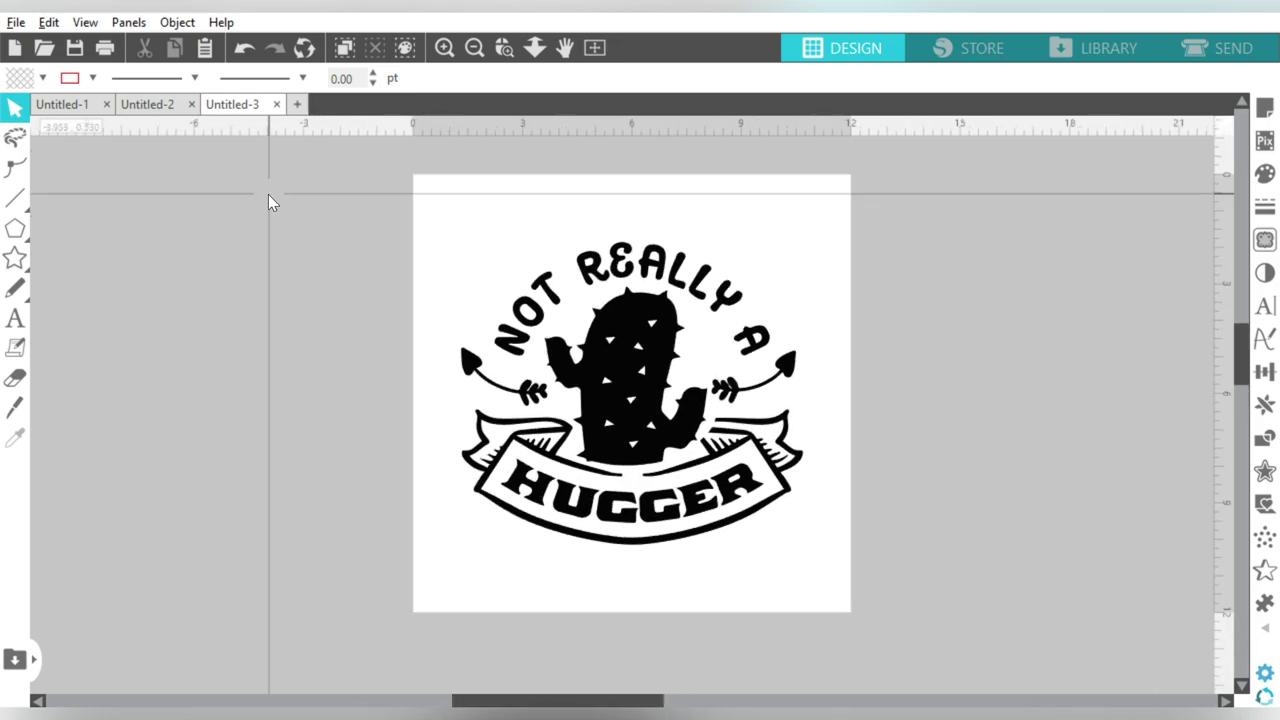
pyautogui.click(504, 48)
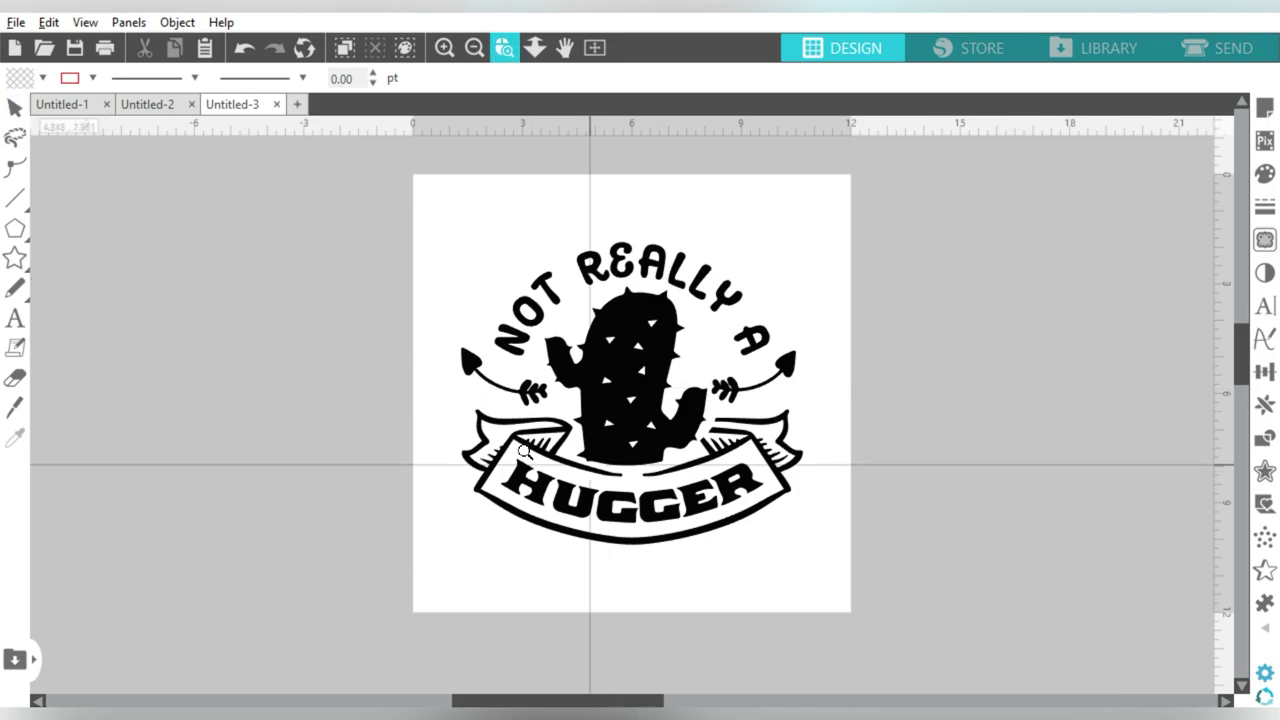
pyautogui.moveTo(432, 400); pyautogui.dragTo(841, 562)
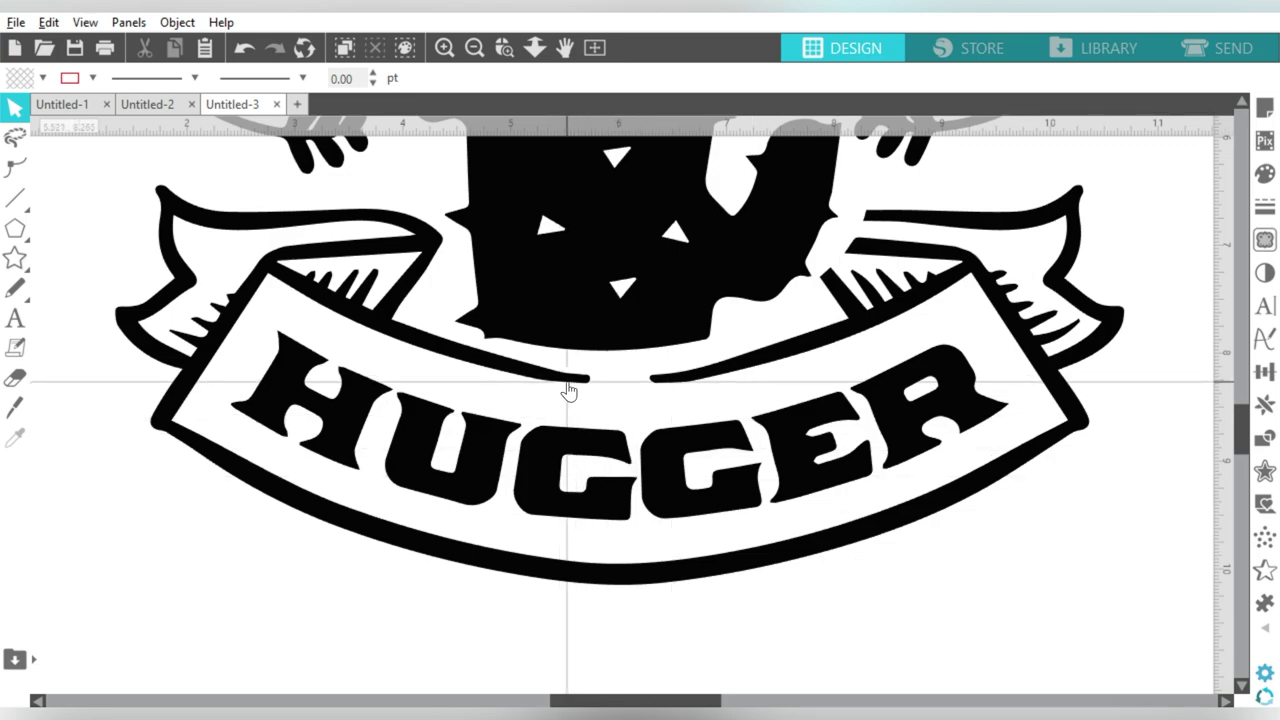
# Draw a thin rectangle across the banner gap, then delete it.
pyautogui.click(15, 228)
pyautogui.moveTo(585, 377); pyautogui.dragTo(661, 393)
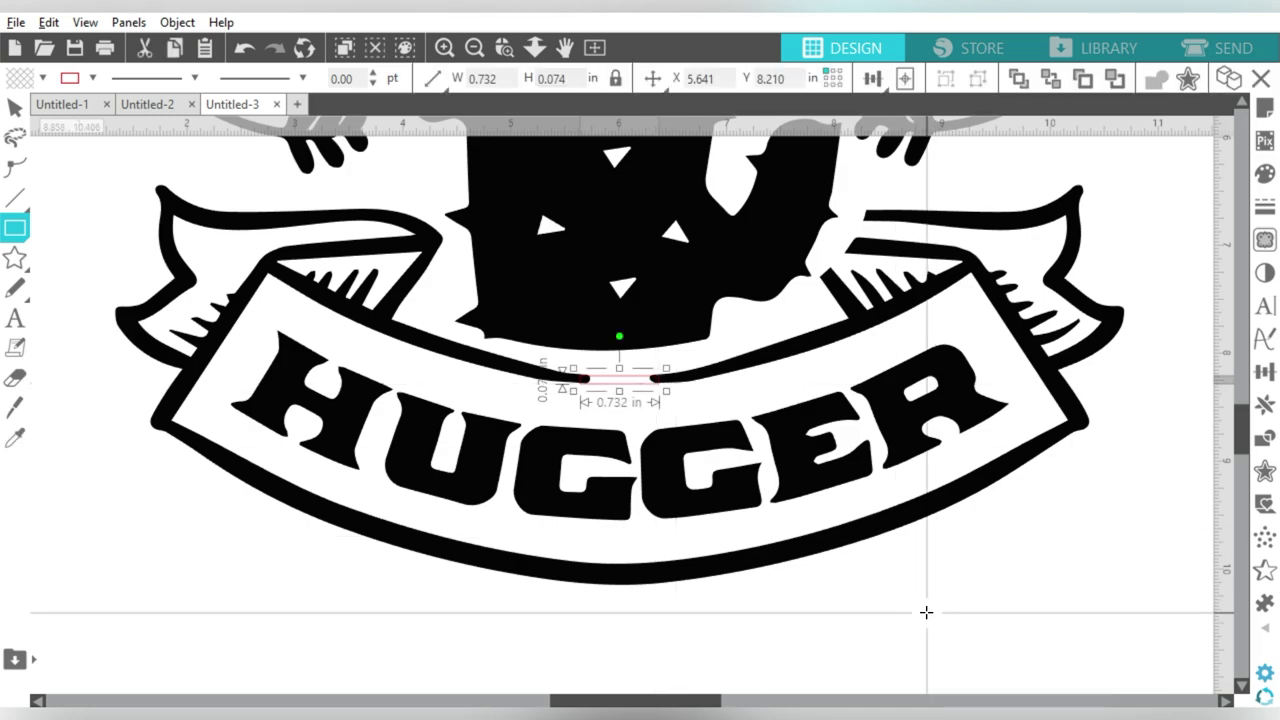
pyautogui.click(15, 107)
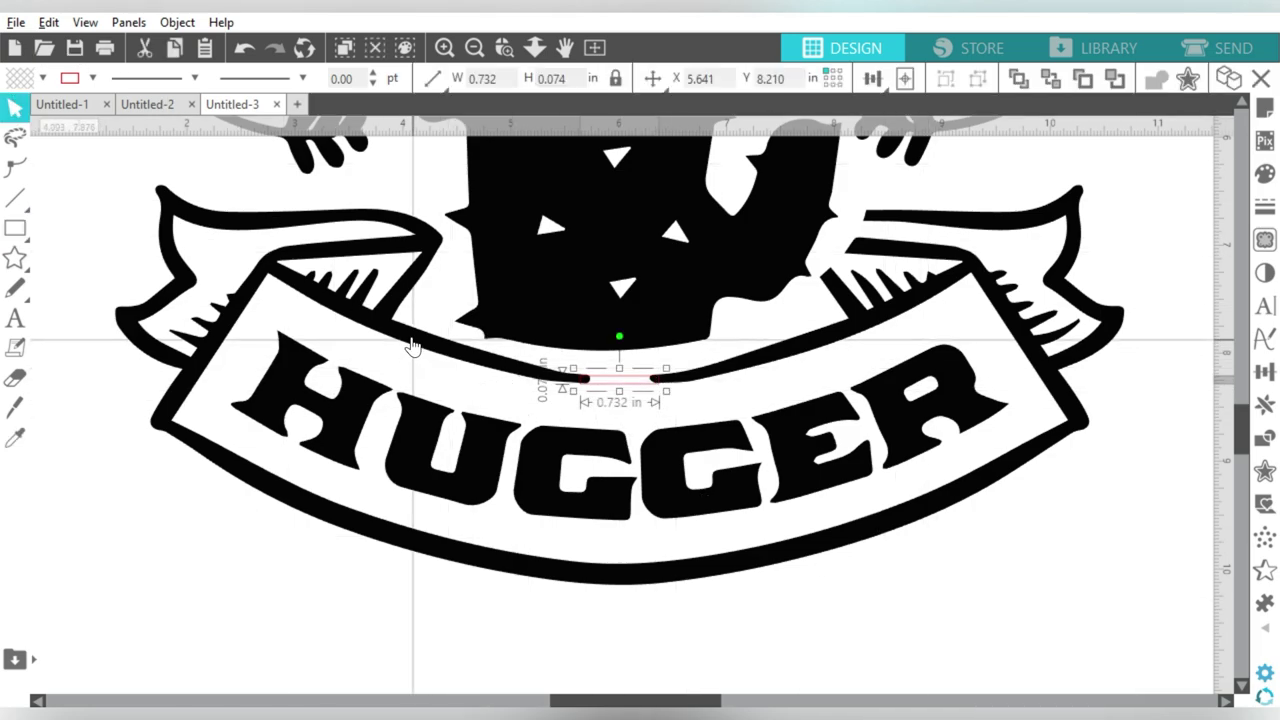
pyautogui.click(636, 385)
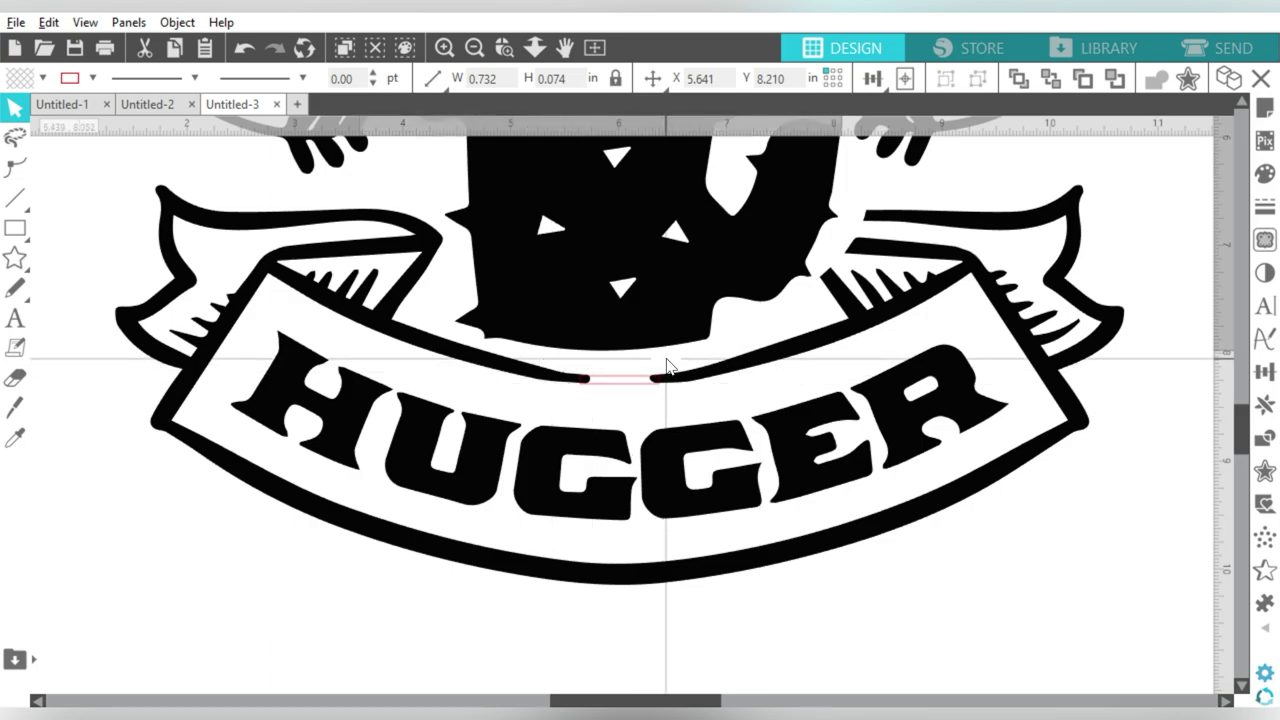
pyautogui.click(634, 381)
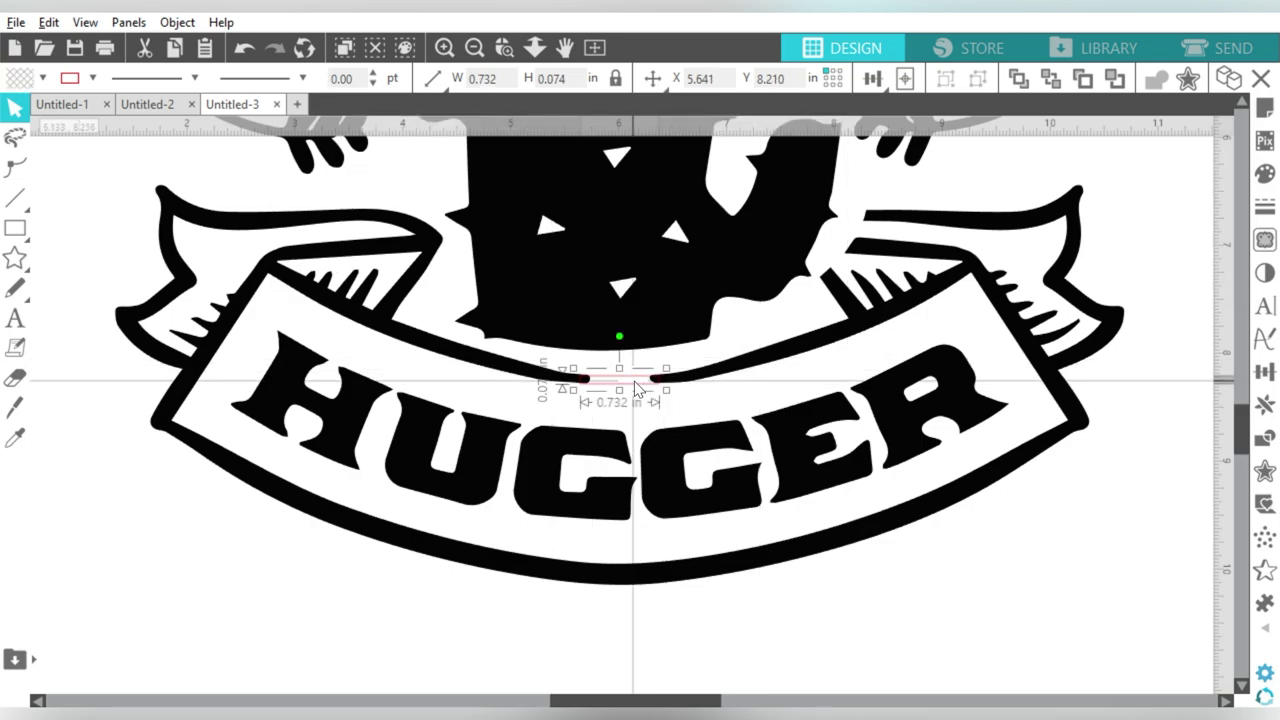
pyautogui.press('Delete')
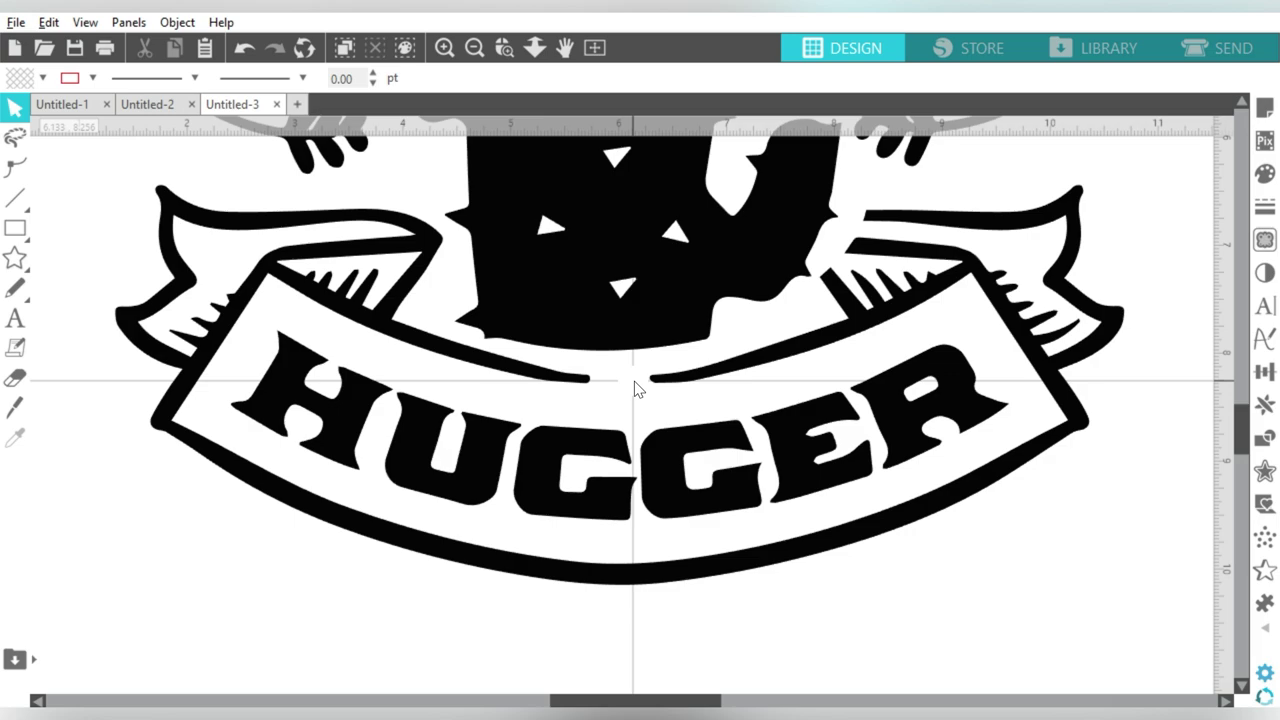
# Set the banner artwork's fill colour to none.
pyautogui.click(571, 384)
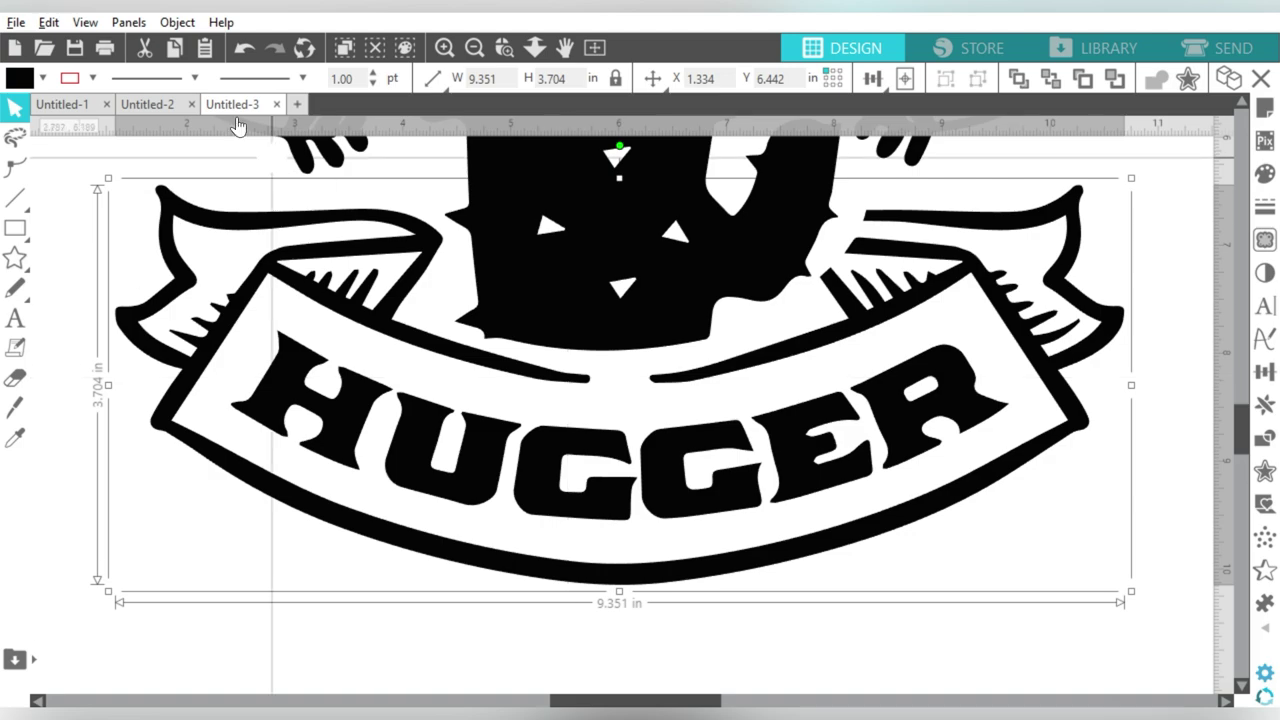
pyautogui.click(44, 79)
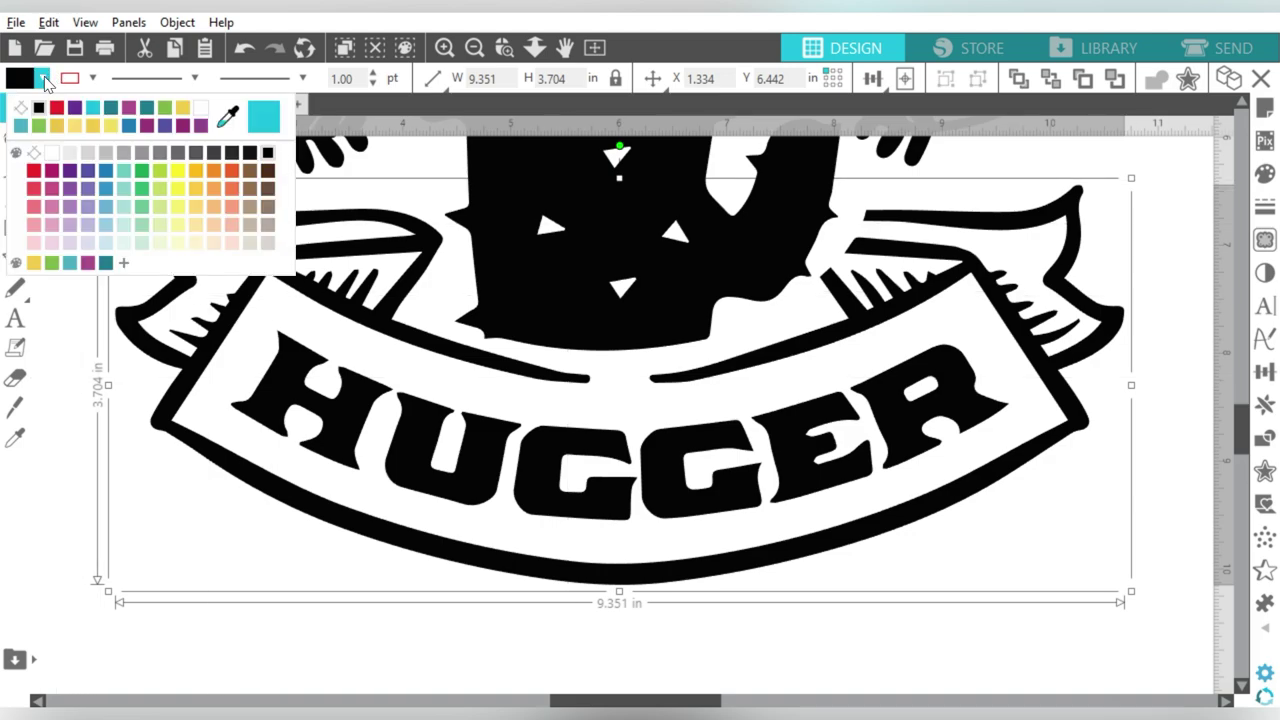
pyautogui.click(22, 107)
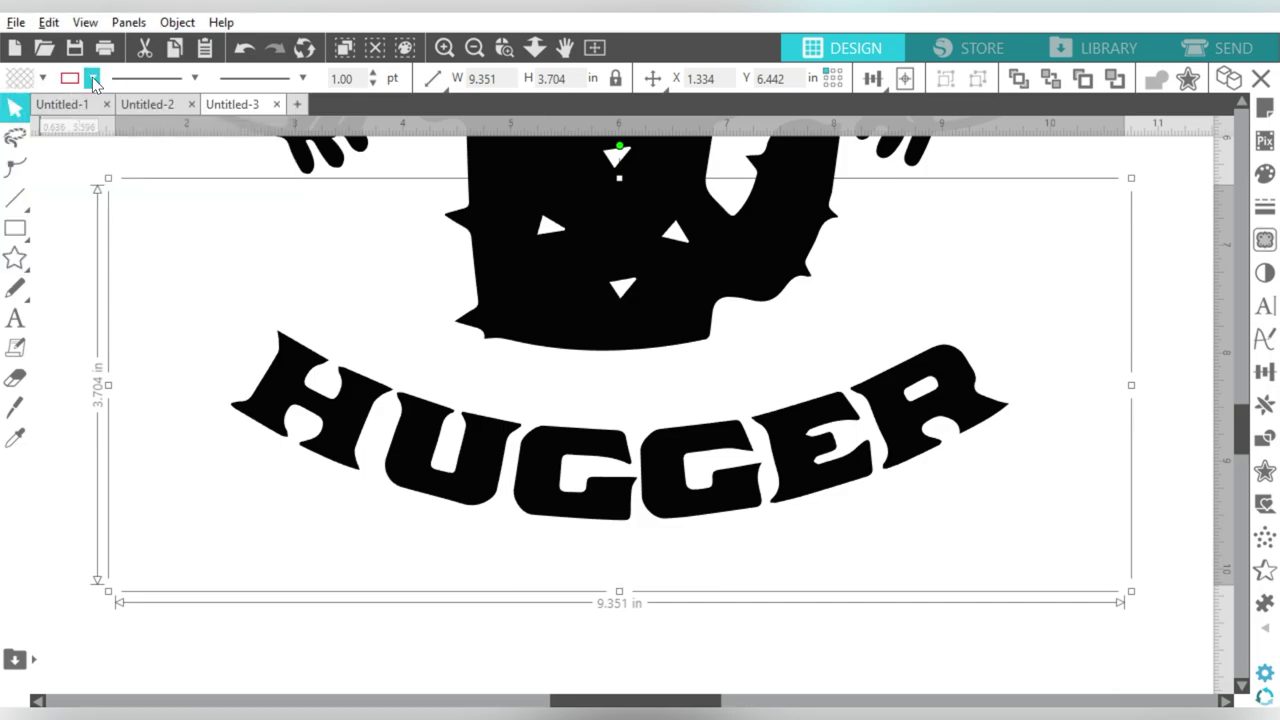
pyautogui.click(93, 79)
# Give the banner a red outline and knife-cut across the ribbon ends in Outline mode.
pyautogui.click(84, 171)
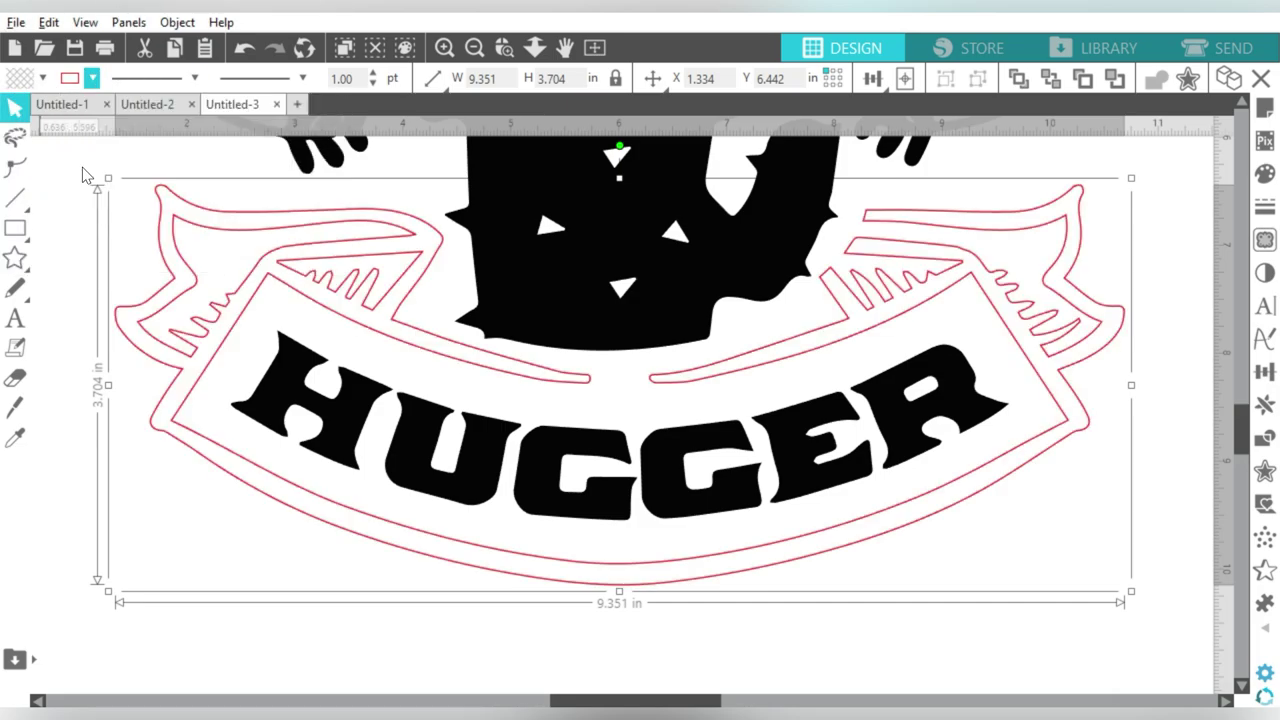
pyautogui.click(17, 406)
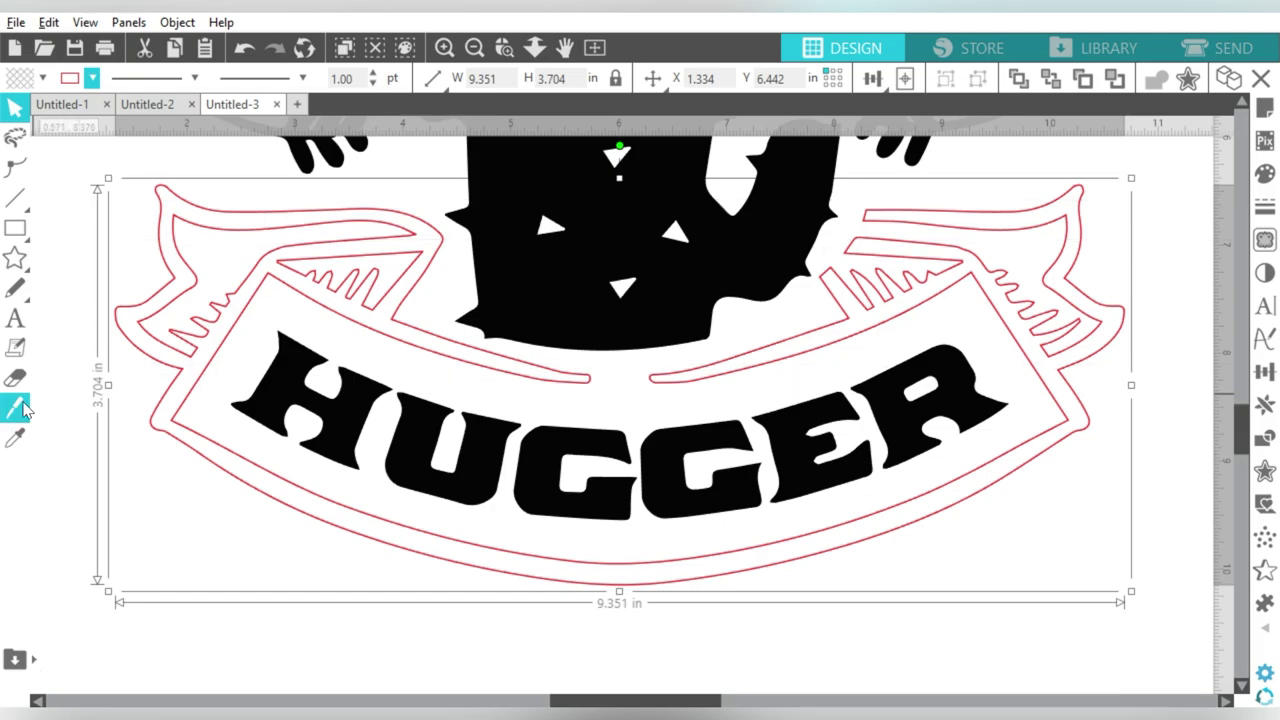
pyautogui.click(182, 78)
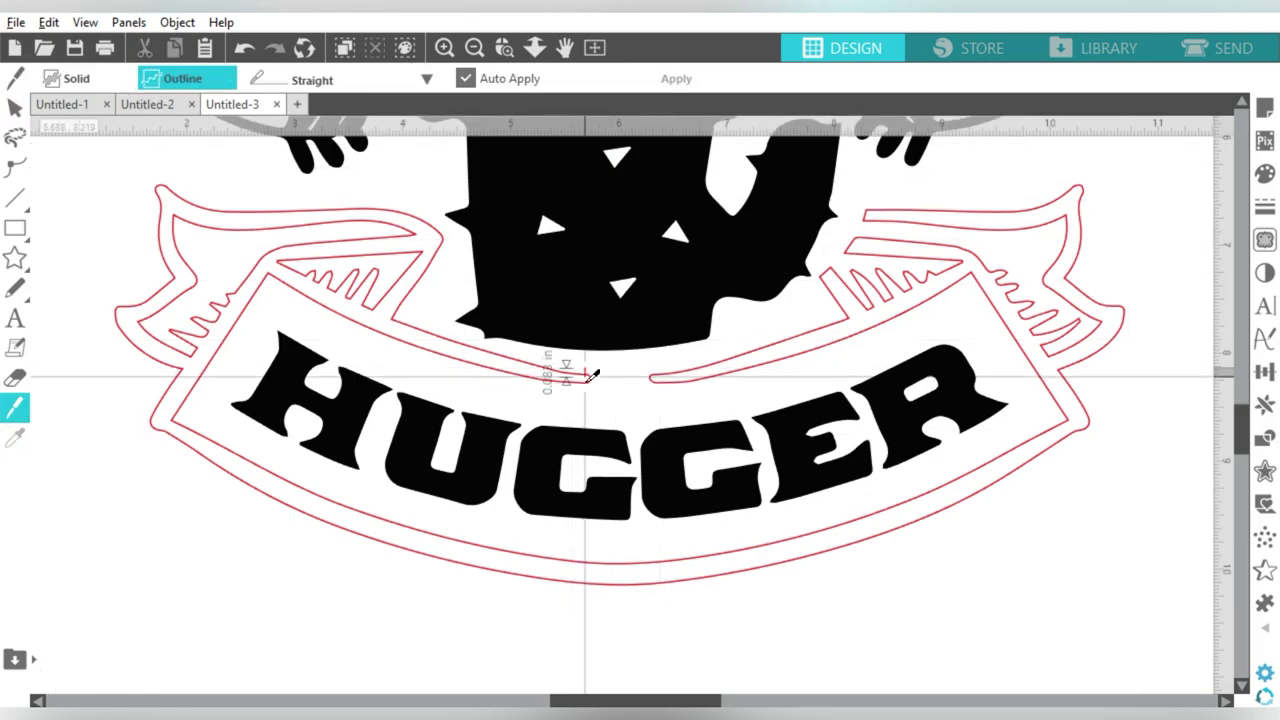
pyautogui.moveTo(662, 361); pyautogui.dragTo(664, 380)
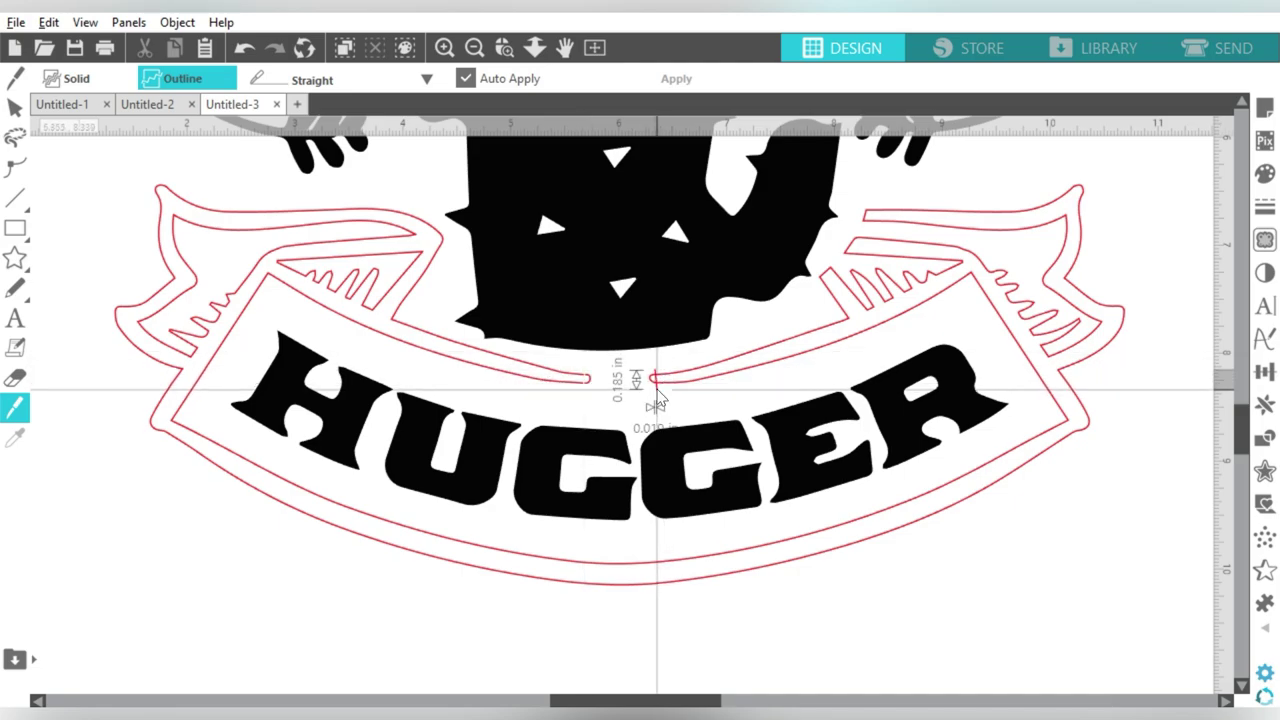
pyautogui.press('v')
# Delete the two small cut-off pieces at the banner gap.
pyautogui.click(589, 389)
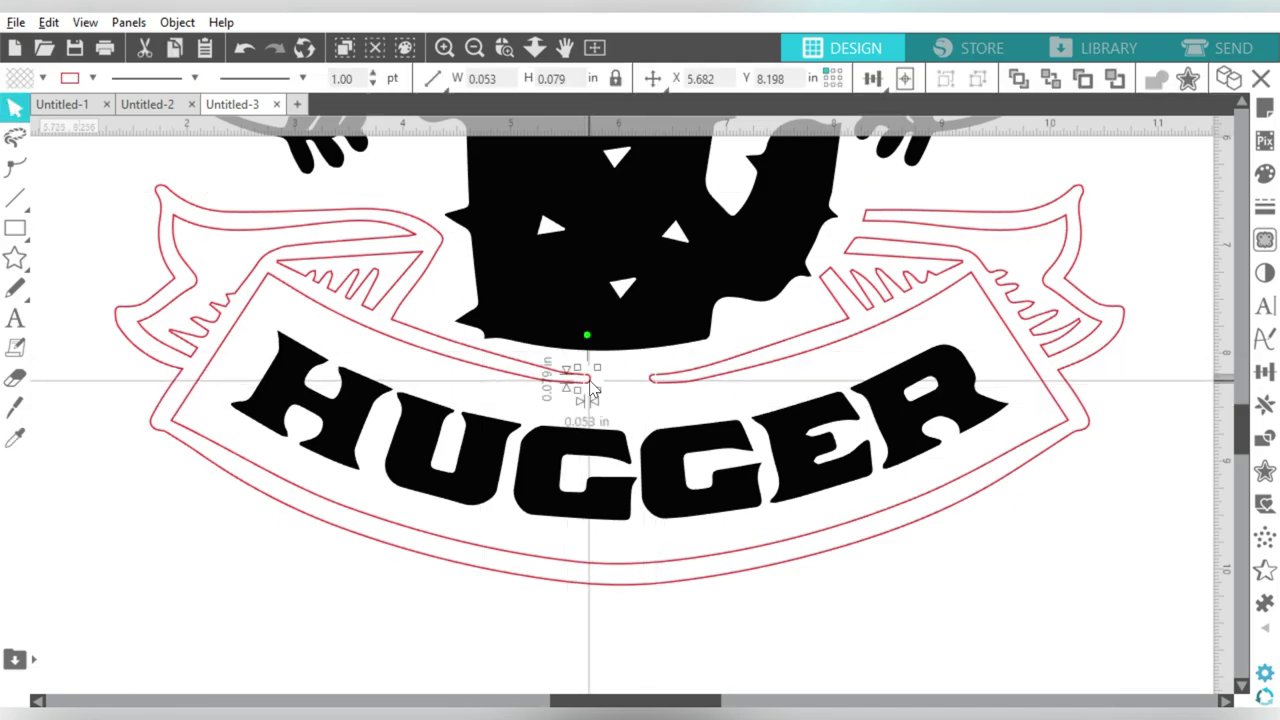
pyautogui.press('Delete')
pyautogui.click(652, 382)
pyautogui.press('Delete')
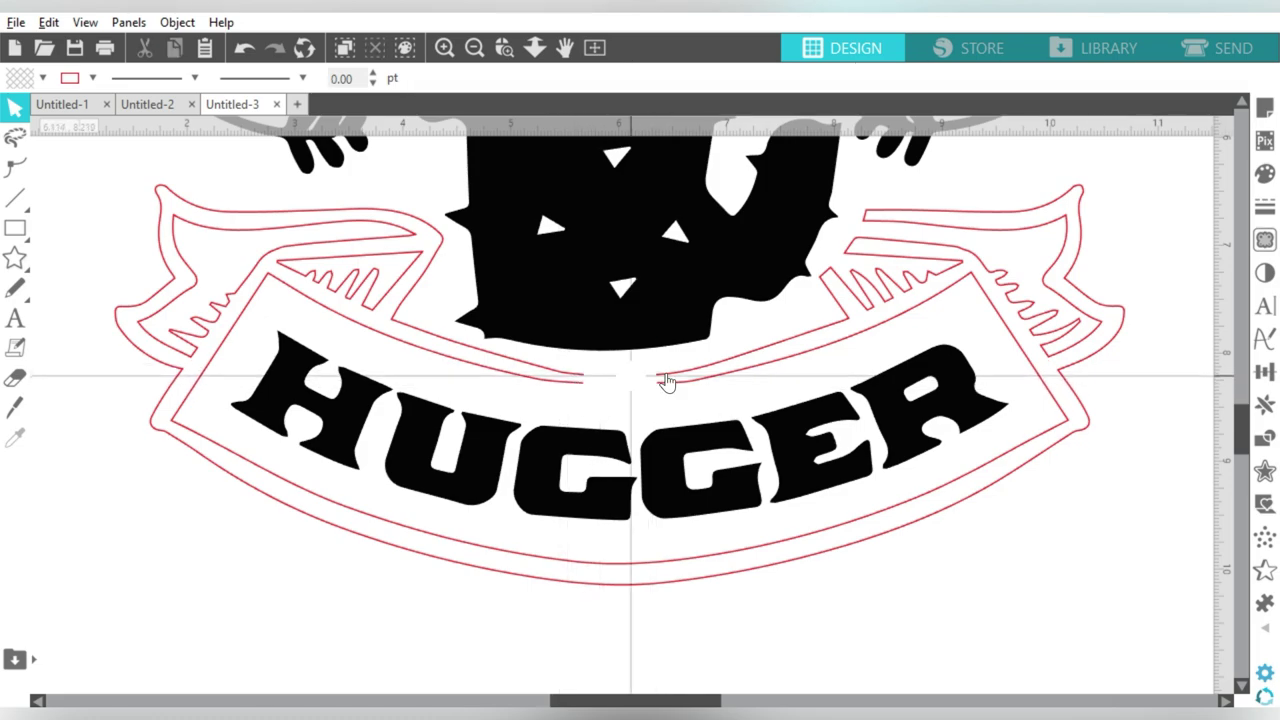
# In Edit Points, drag the ribbon's end node across the gap to join the outline.
pyautogui.doubleClick(718, 381)
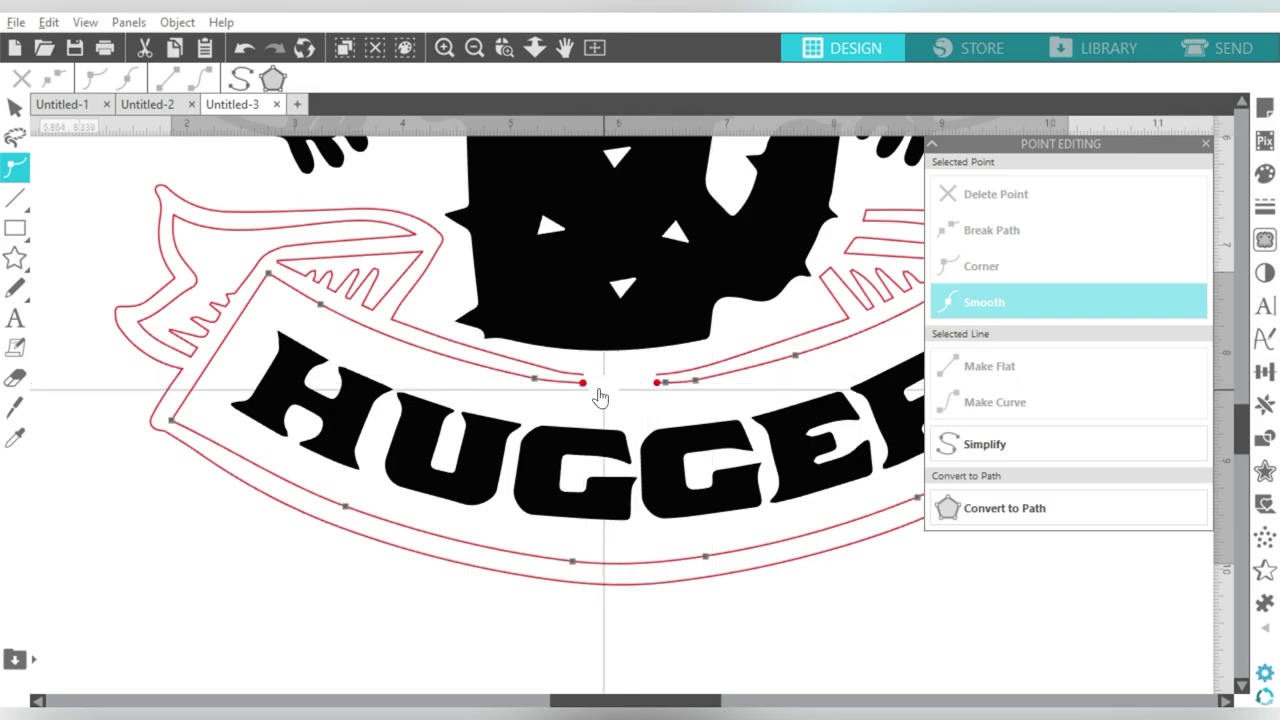
pyautogui.moveTo(584, 383); pyautogui.dragTo(656, 388)
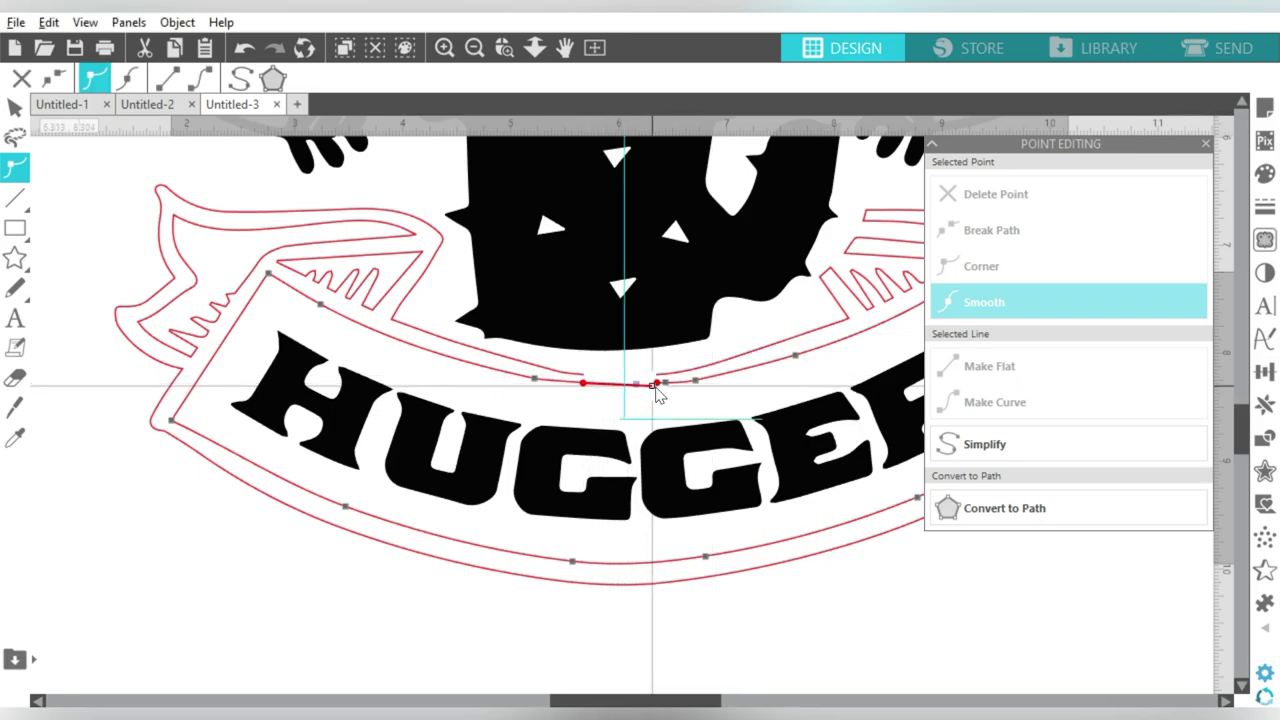
pyautogui.moveTo(656, 392); pyautogui.dragTo(618, 390)
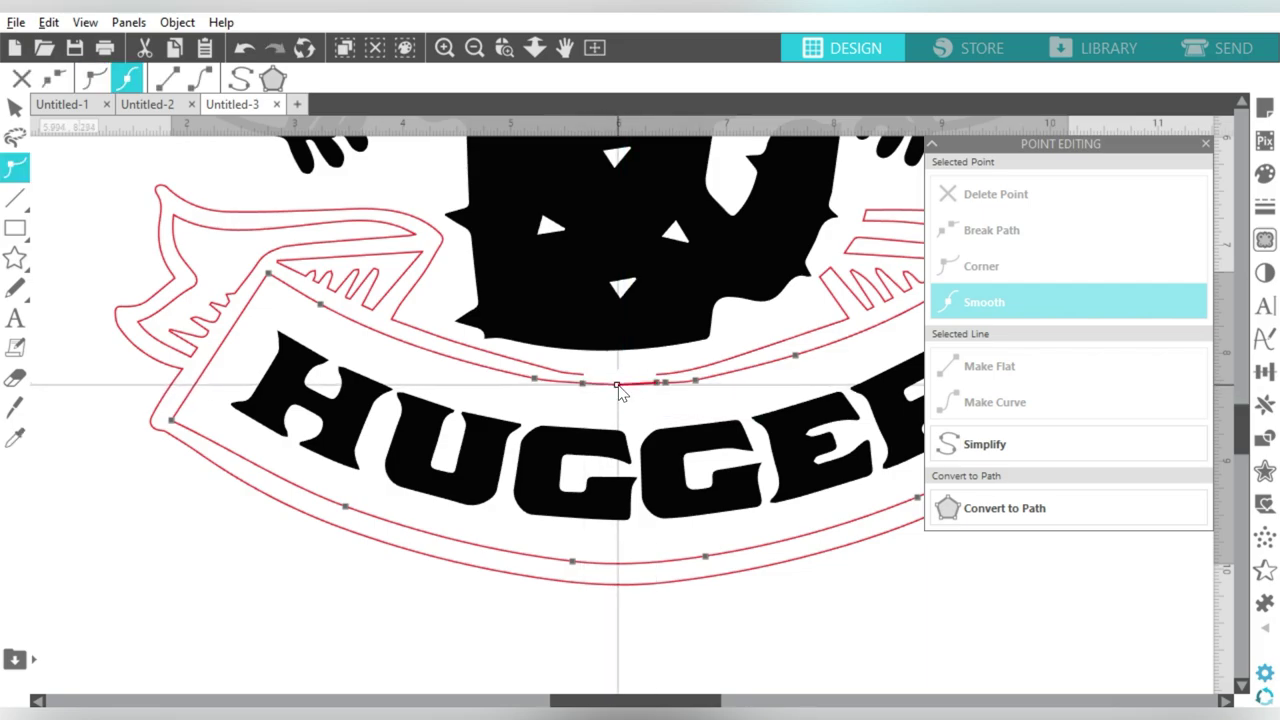
pyautogui.click(618, 386)
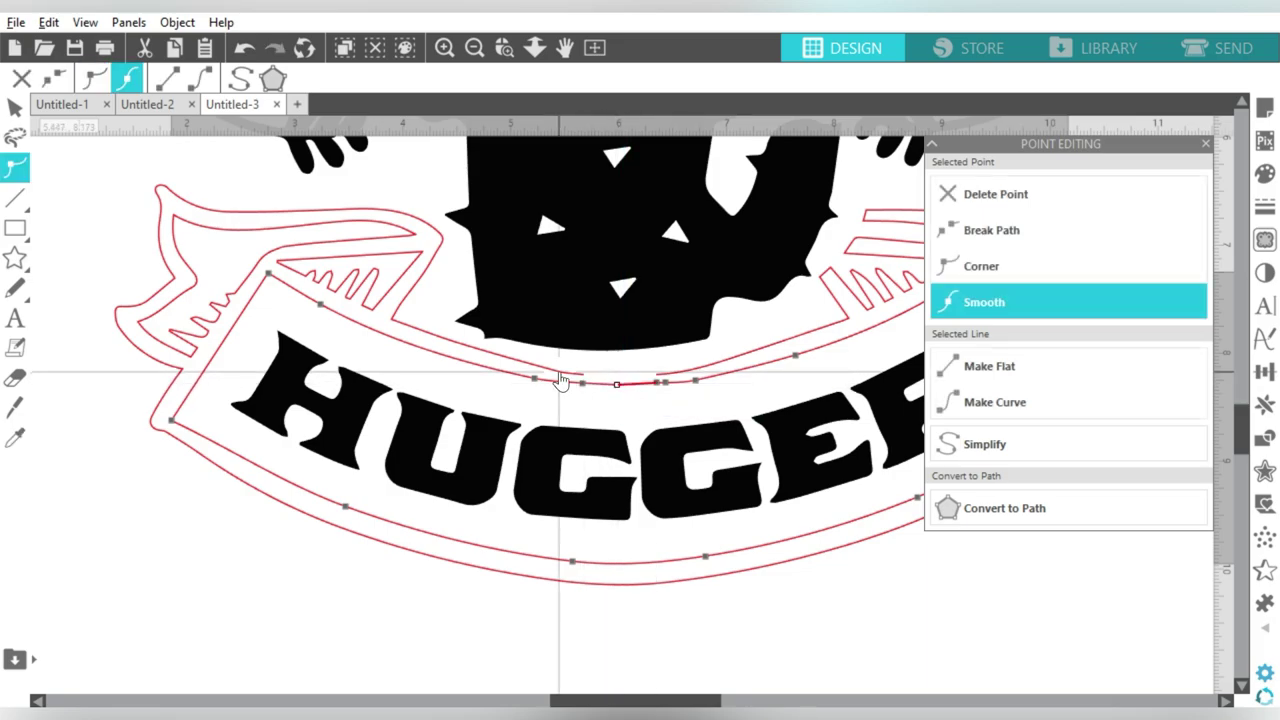
pyautogui.moveTo(617, 384); pyautogui.dragTo(658, 378)
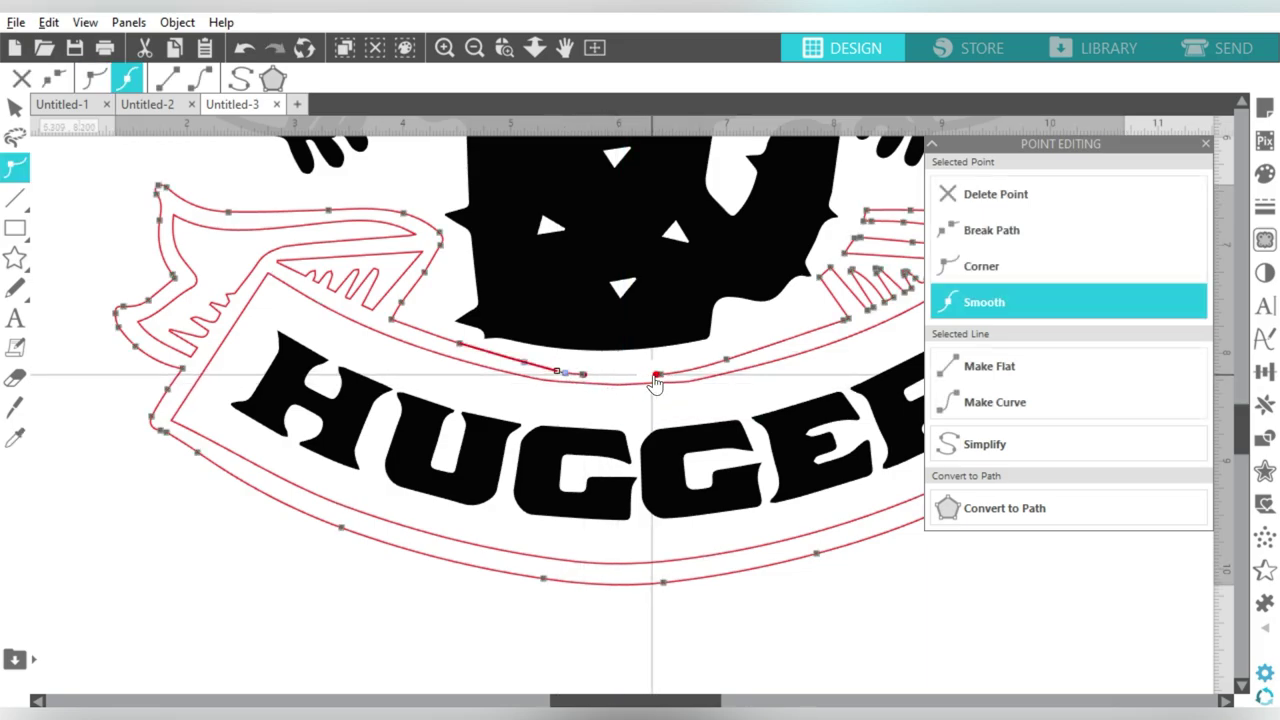
pyautogui.click(596, 377)
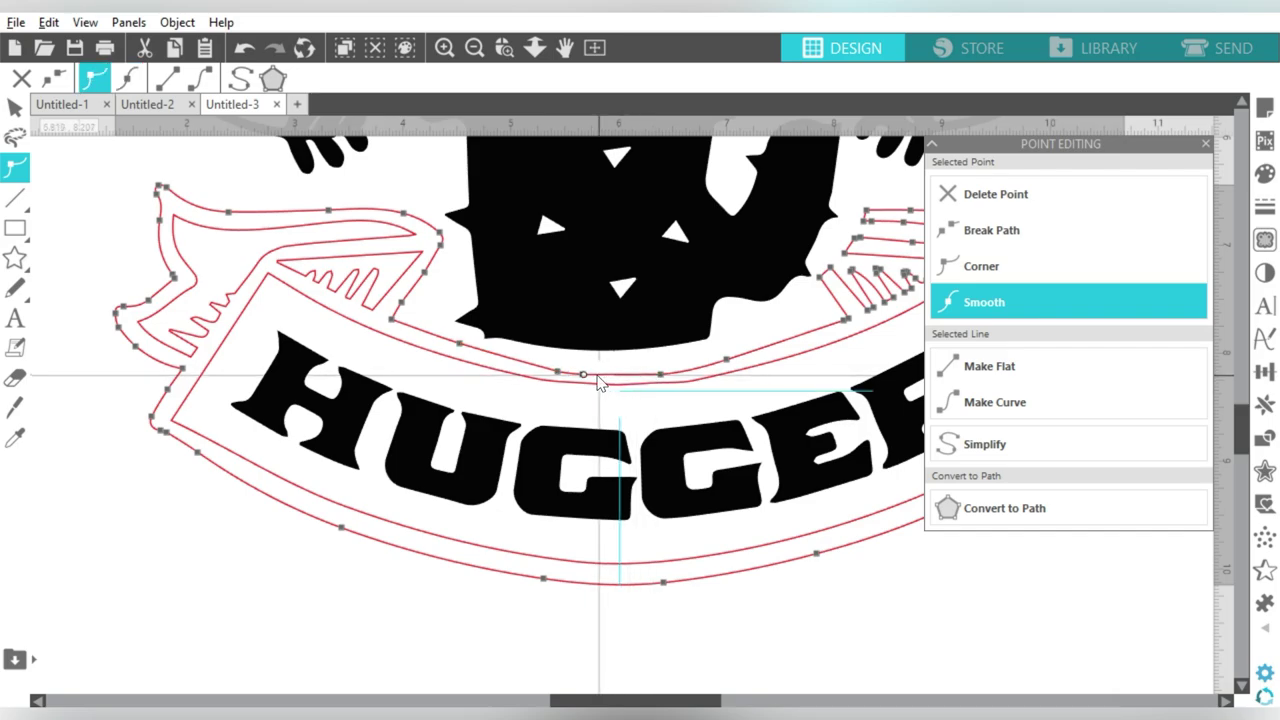
pyautogui.click(618, 395)
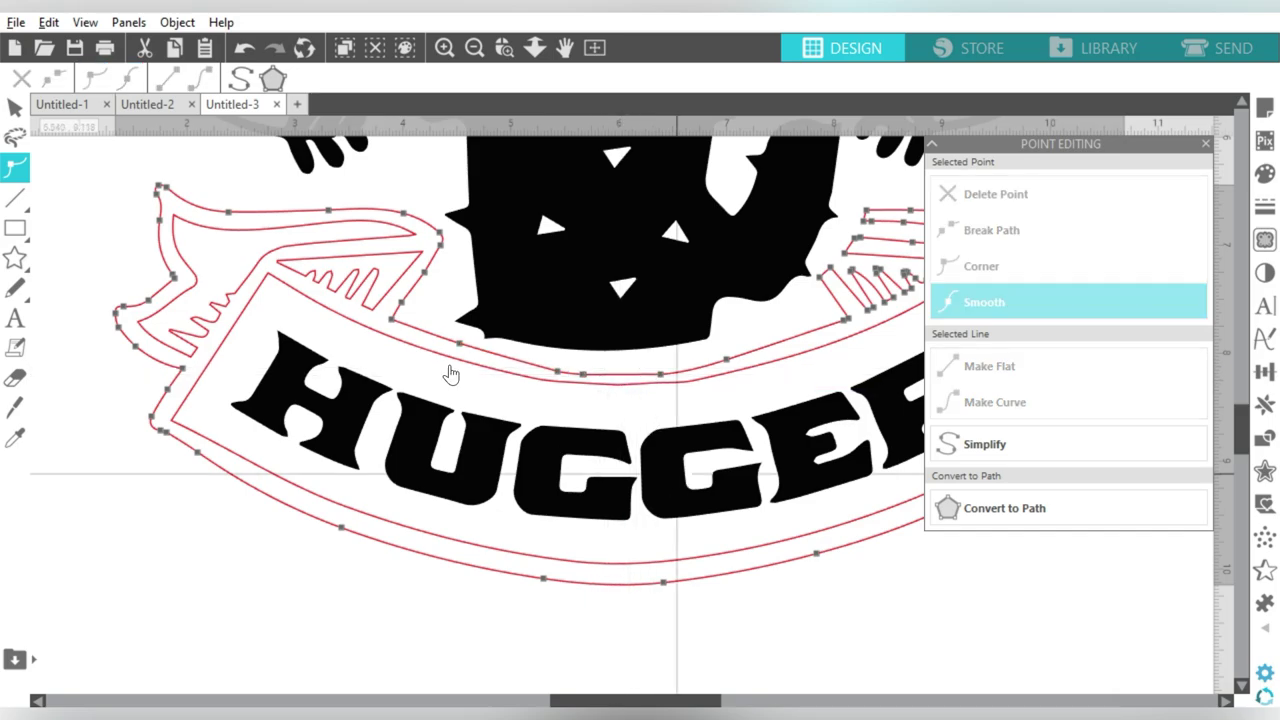
pyautogui.click(15, 107)
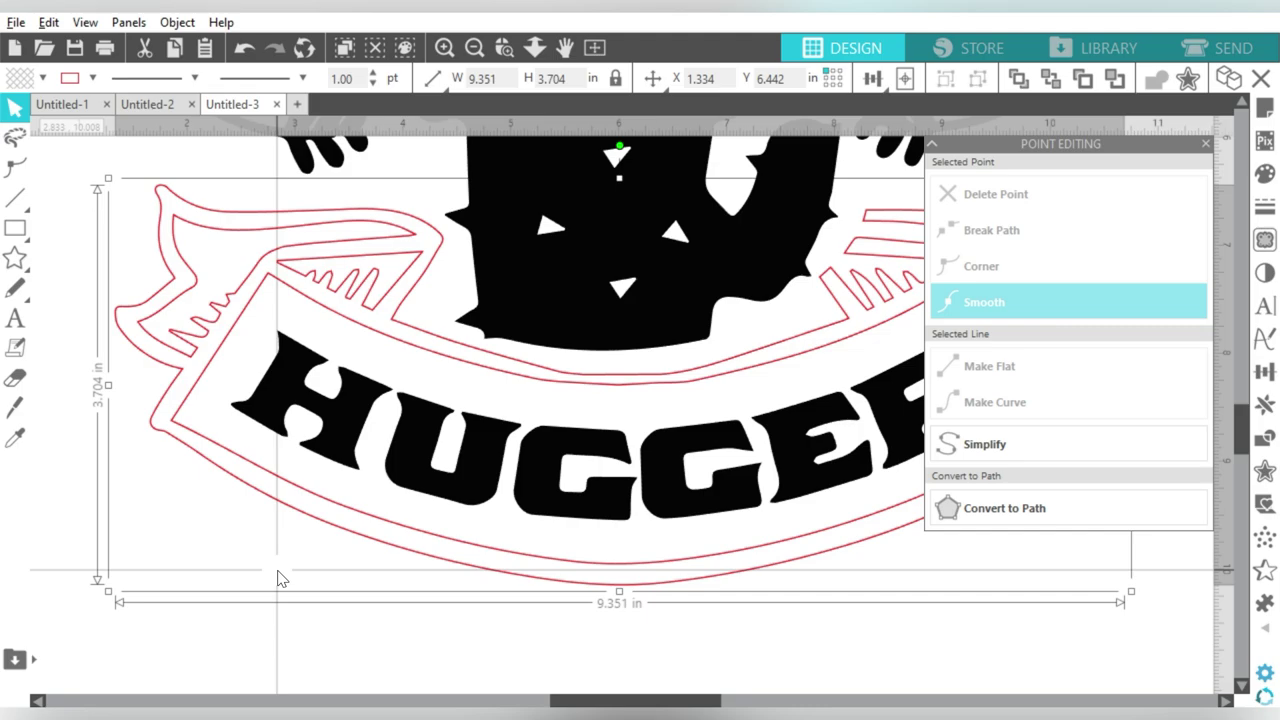
# Close the Point Editing panel, zoom out, and box-select the entire cactus design.
pyautogui.click(474, 47)
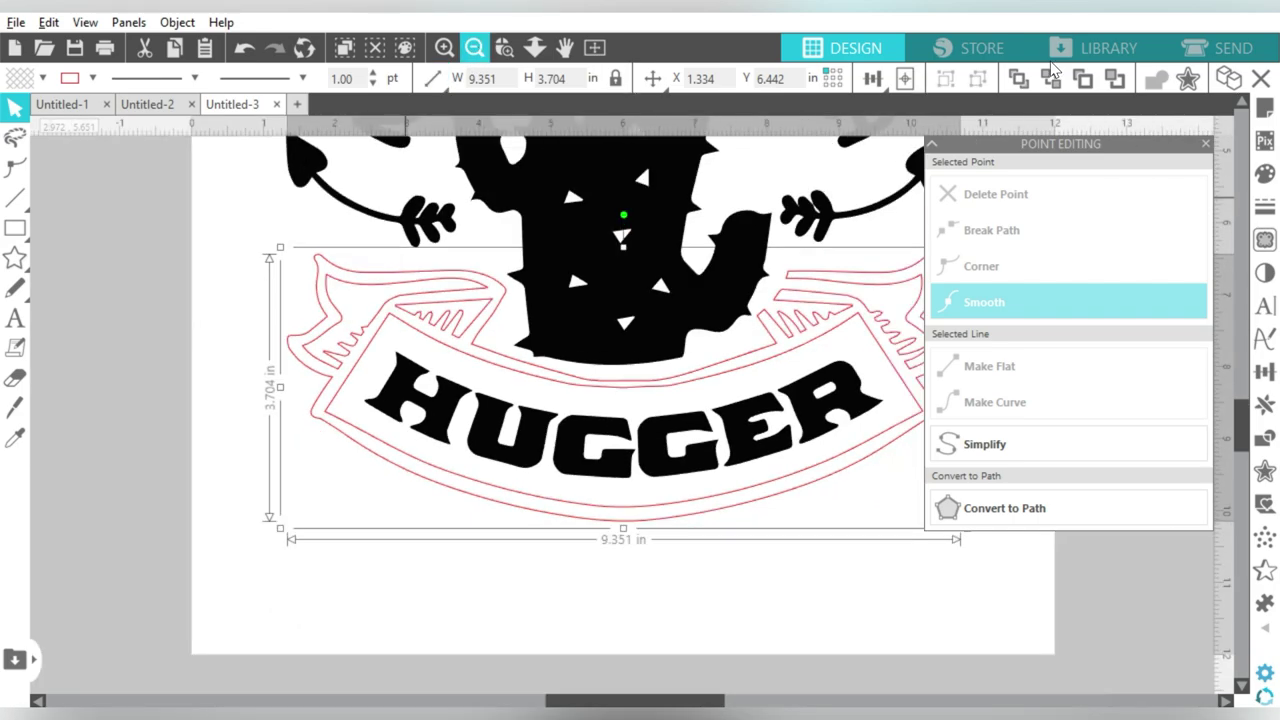
pyautogui.click(1206, 143)
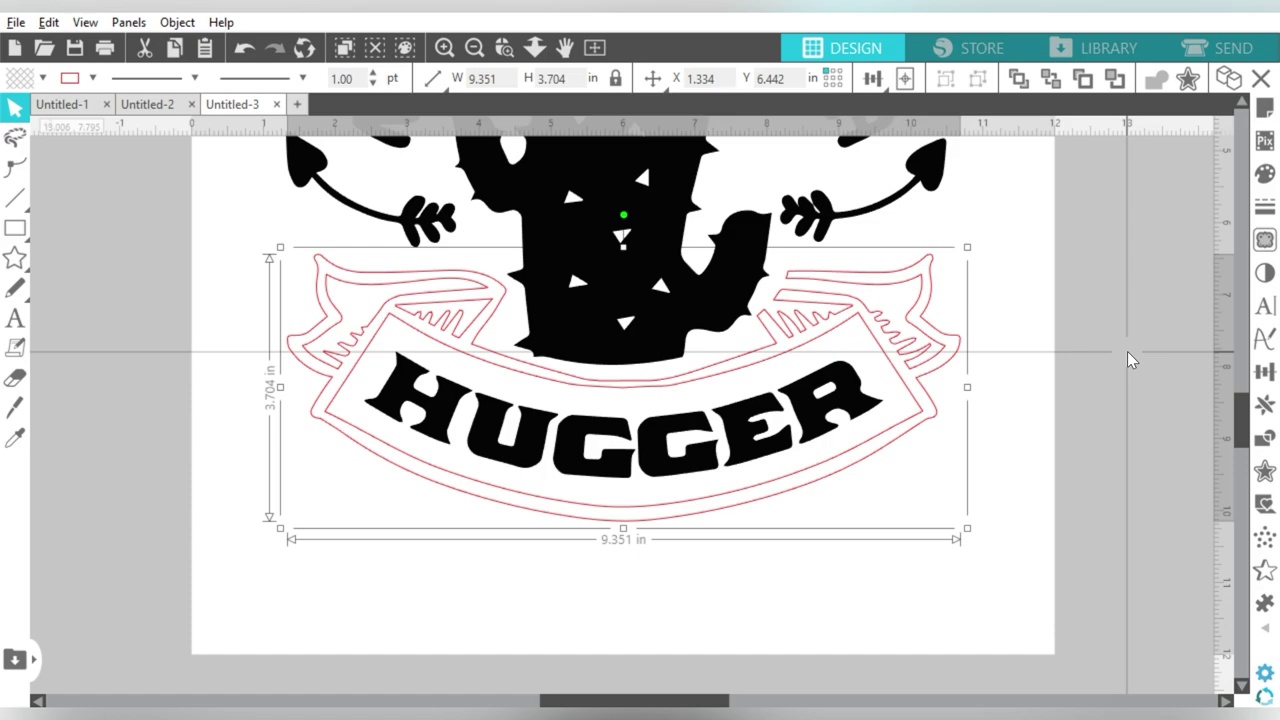
pyautogui.click(474, 47)
pyautogui.click(474, 47)
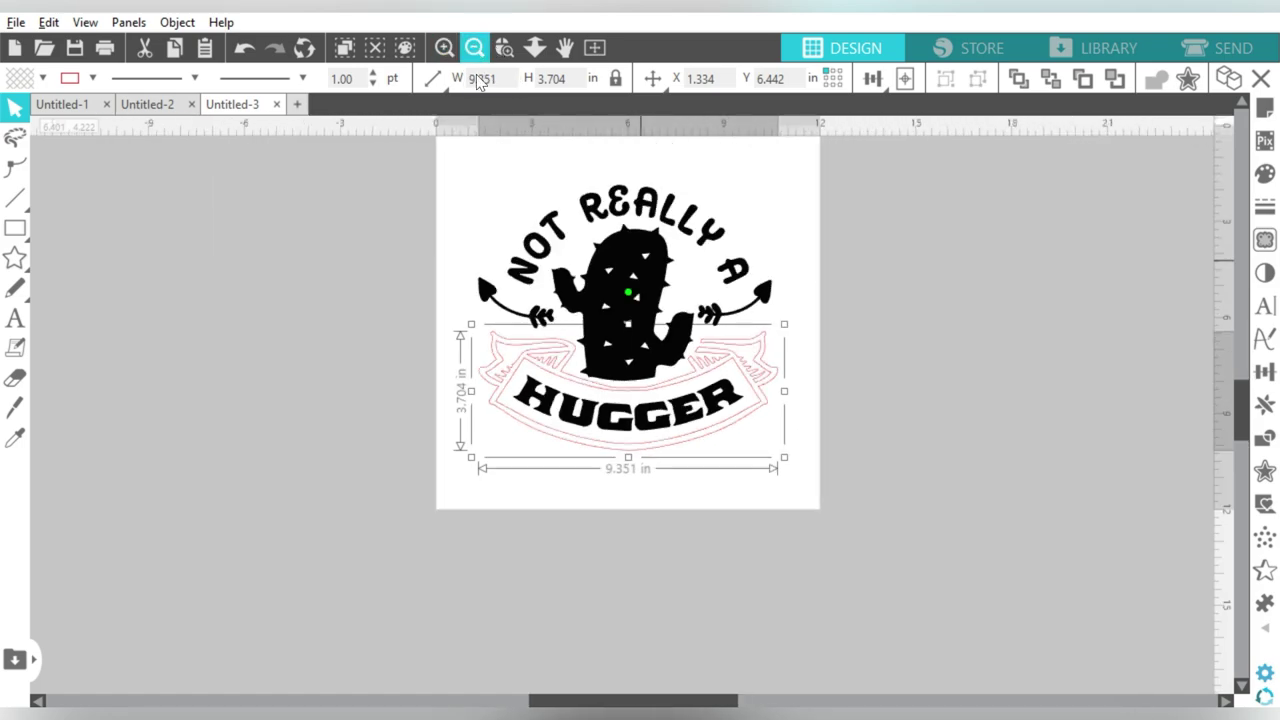
pyautogui.moveTo(463, 167); pyautogui.dragTo(831, 490)
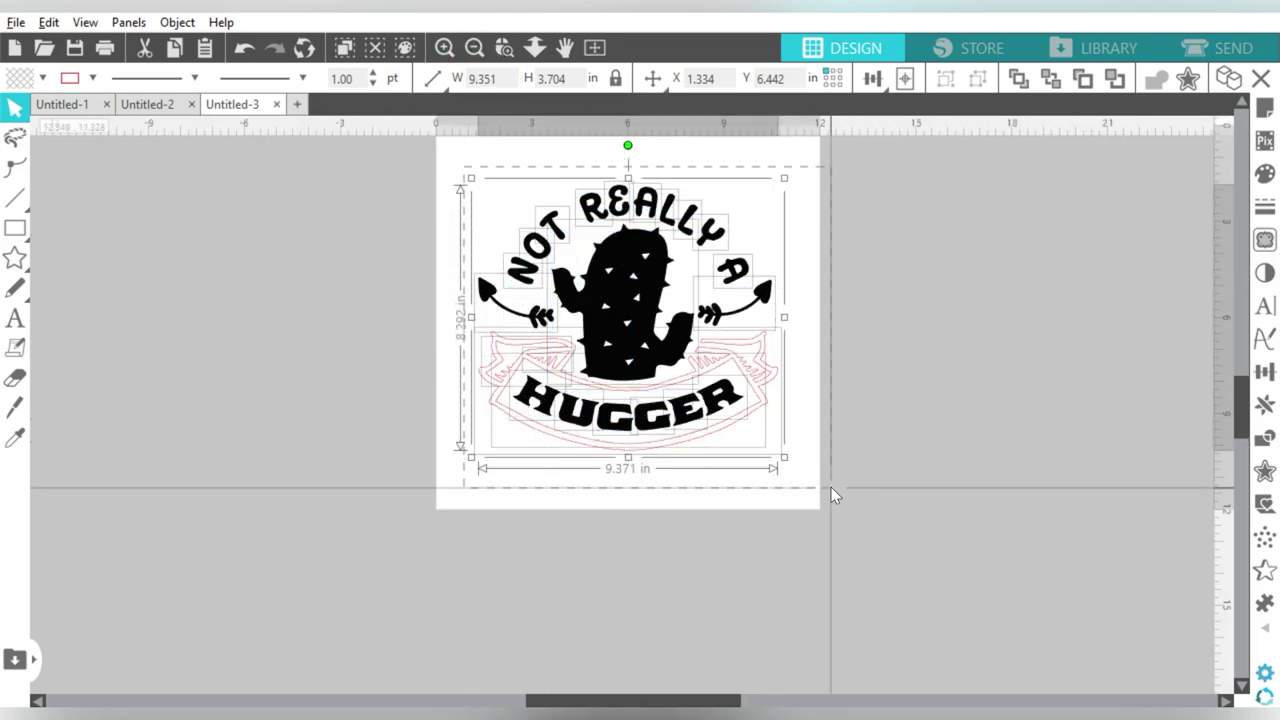
# Delete the cactus design and draw a circle on the lower half of the page.
pyautogui.press('Delete')
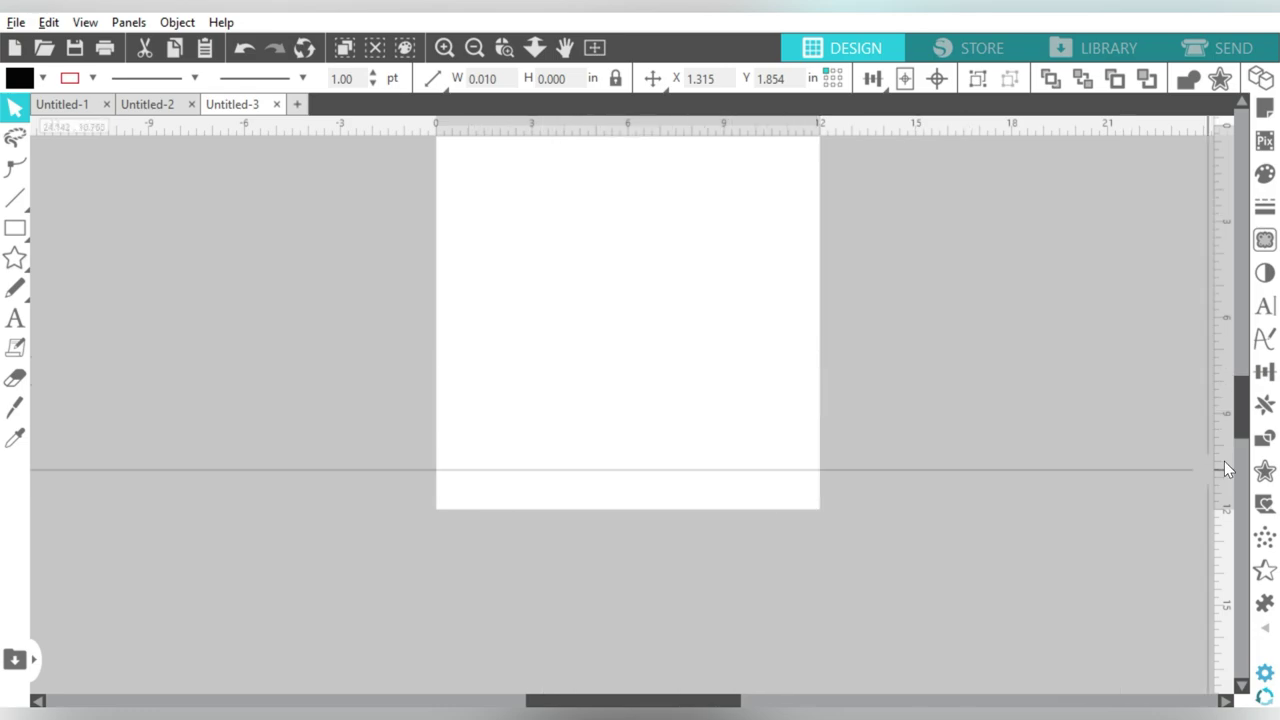
pyautogui.moveTo(1226, 468); pyautogui.dragTo(1249, 422)
pyautogui.scroll(1, 1070, 400)
pyautogui.scroll(1, 887, 372)
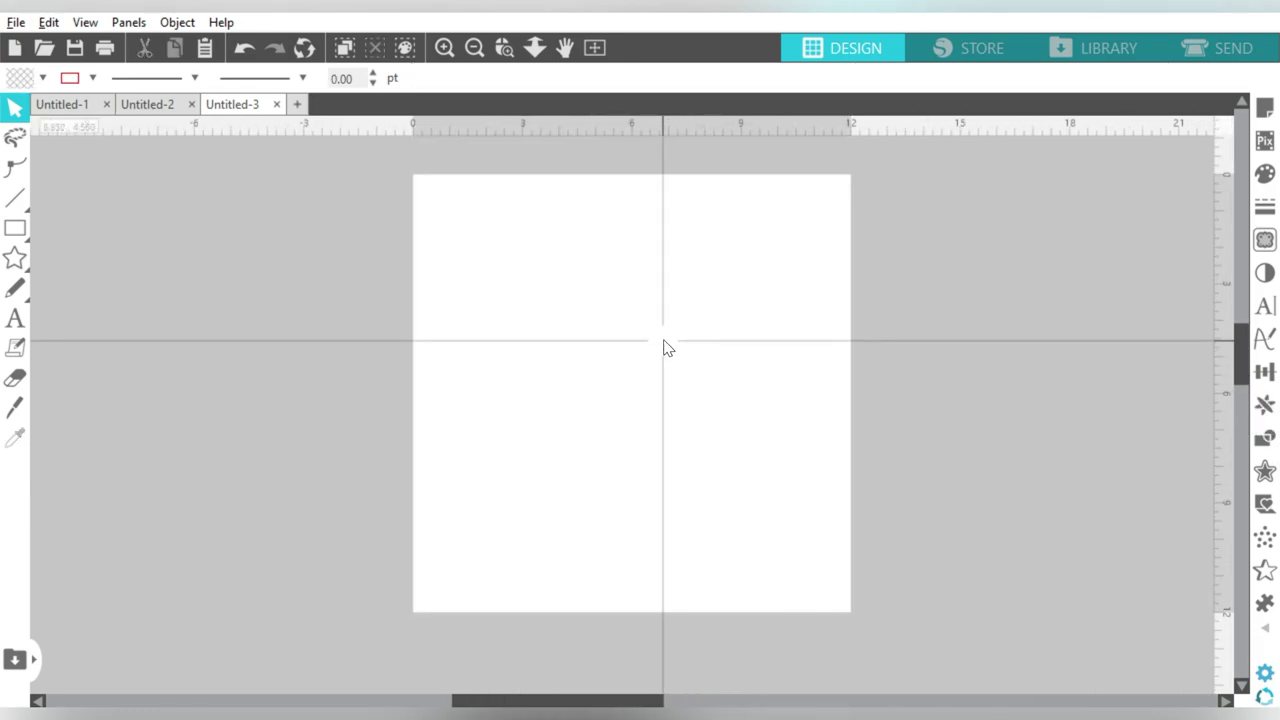
pyautogui.click(15, 227)
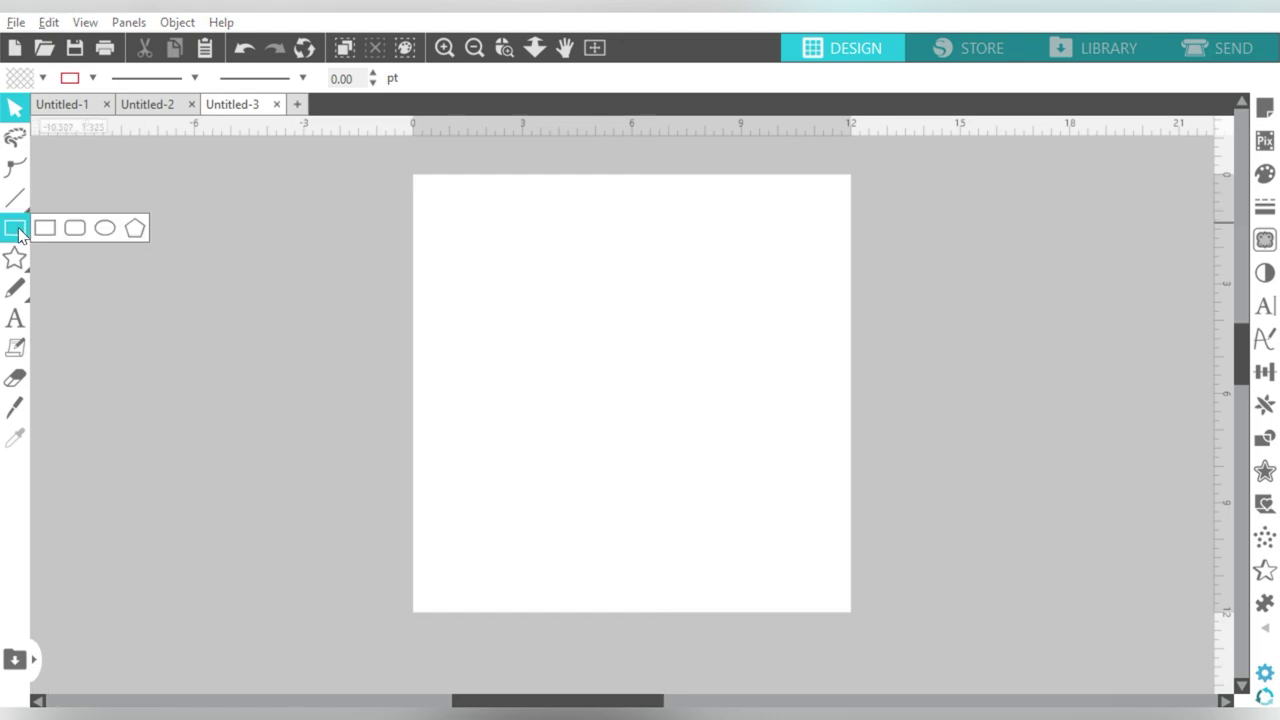
pyautogui.click(105, 227)
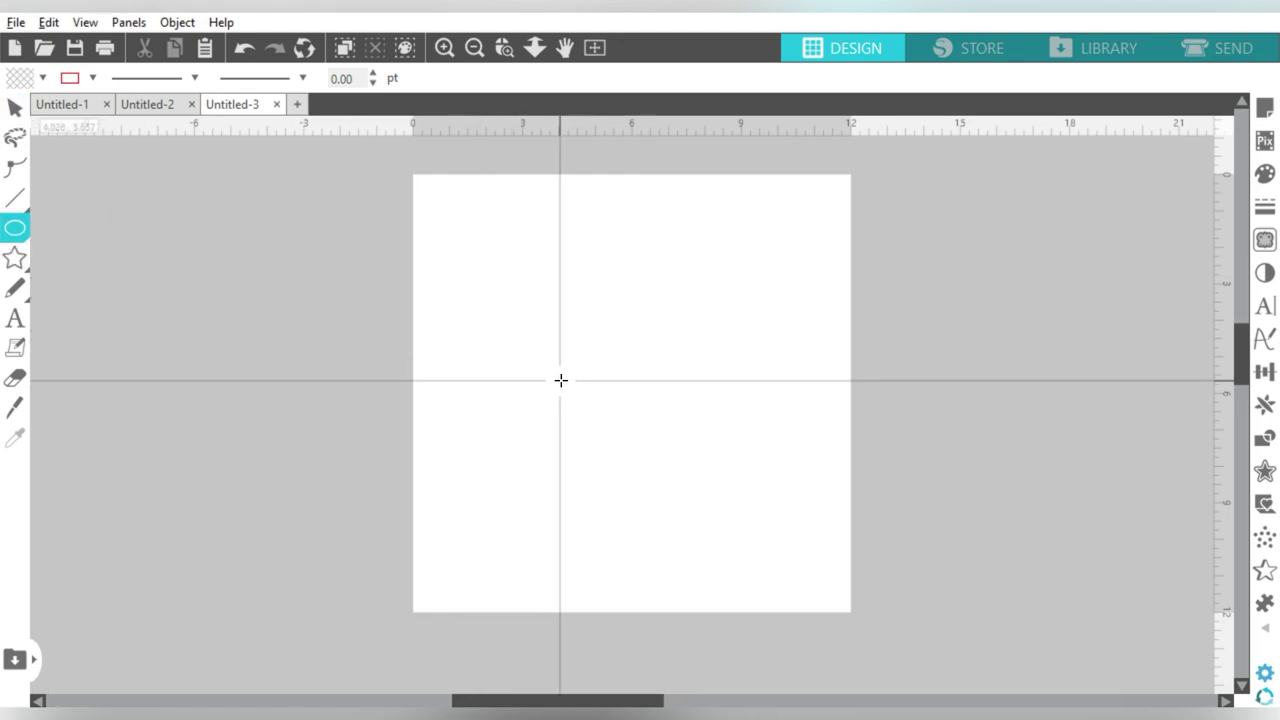
pyautogui.moveTo(560, 381); pyautogui.dragTo(752, 548)
# Add a resized, rotated triangle above the circle with its corner on the circle's edge.
pyautogui.click(15, 227)
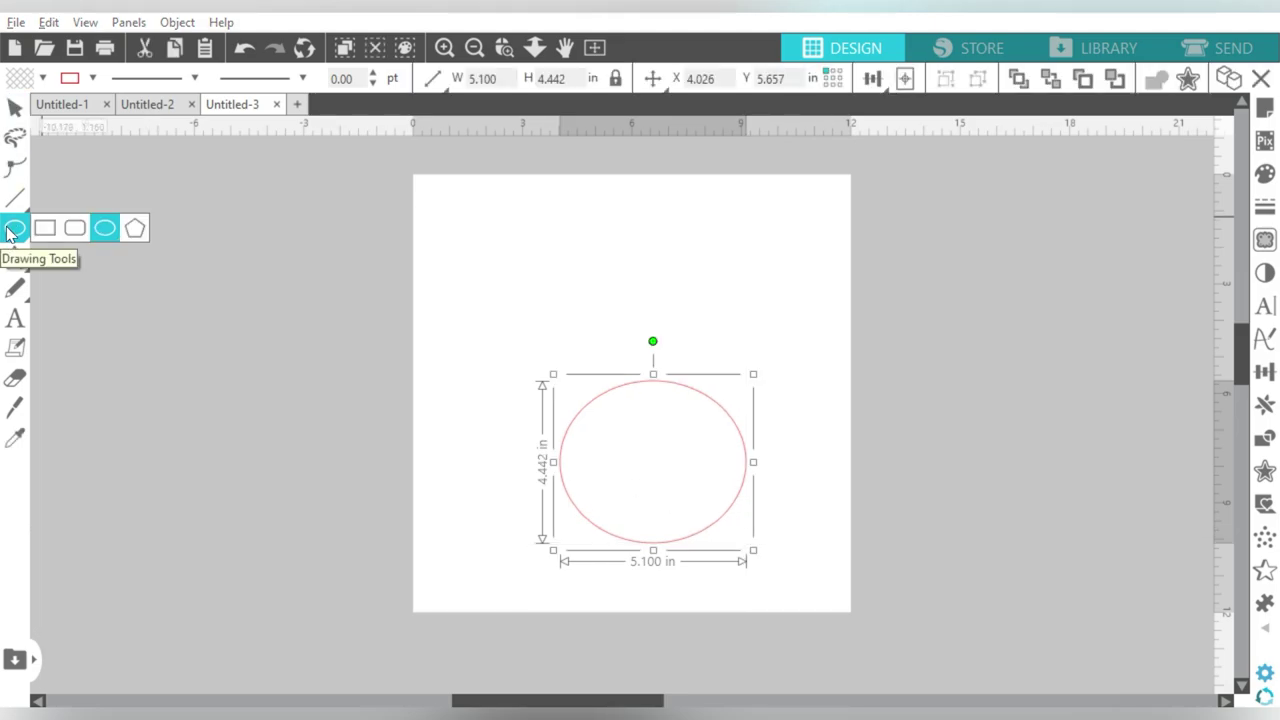
pyautogui.click(135, 228)
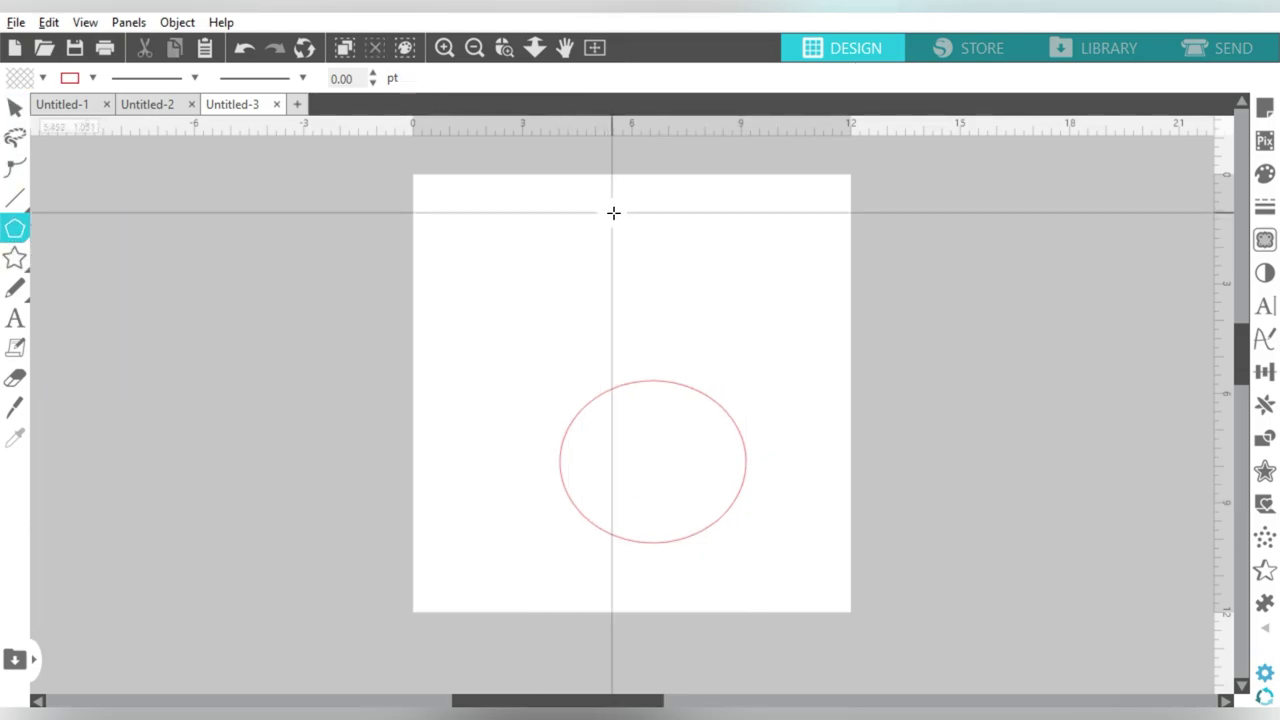
pyautogui.moveTo(597, 218); pyautogui.dragTo(531, 222)
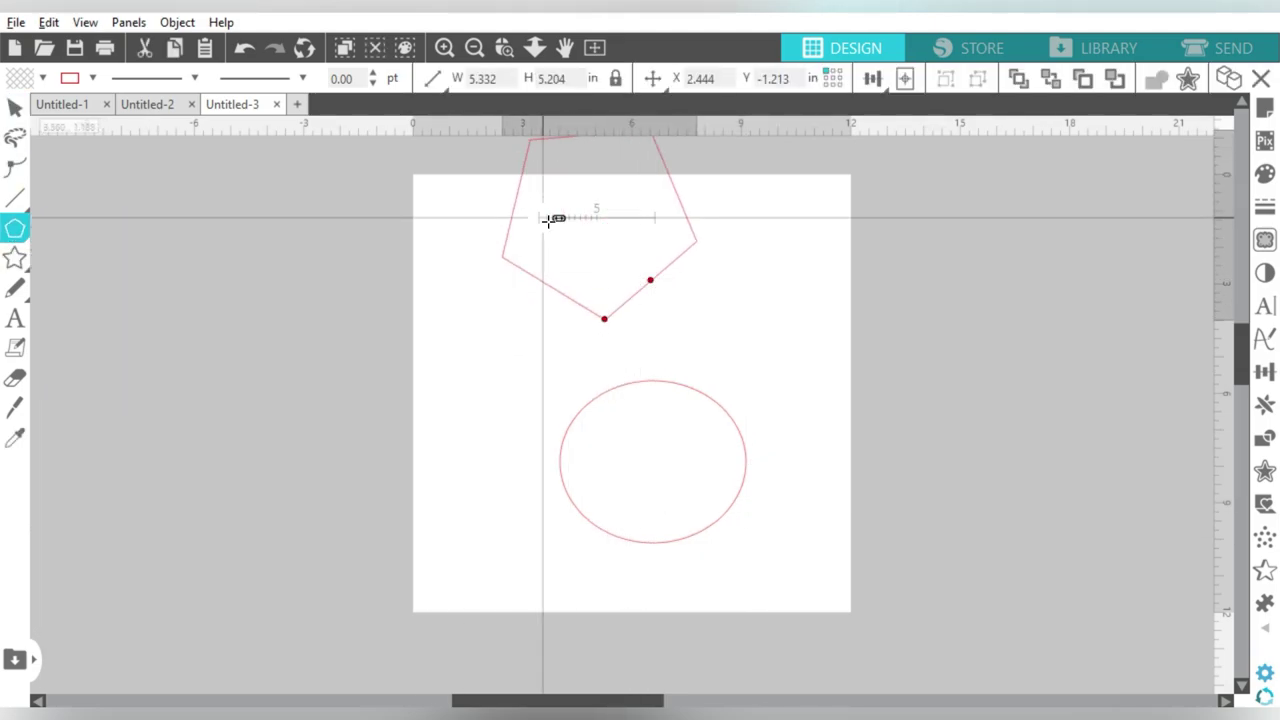
pyautogui.moveTo(531, 222); pyautogui.dragTo(748, 366)
pyautogui.moveTo(748, 236)
pyautogui.mouseDown()
pyautogui.moveTo(683, 326)
pyautogui.moveTo(666, 311)
pyautogui.mouseUp()
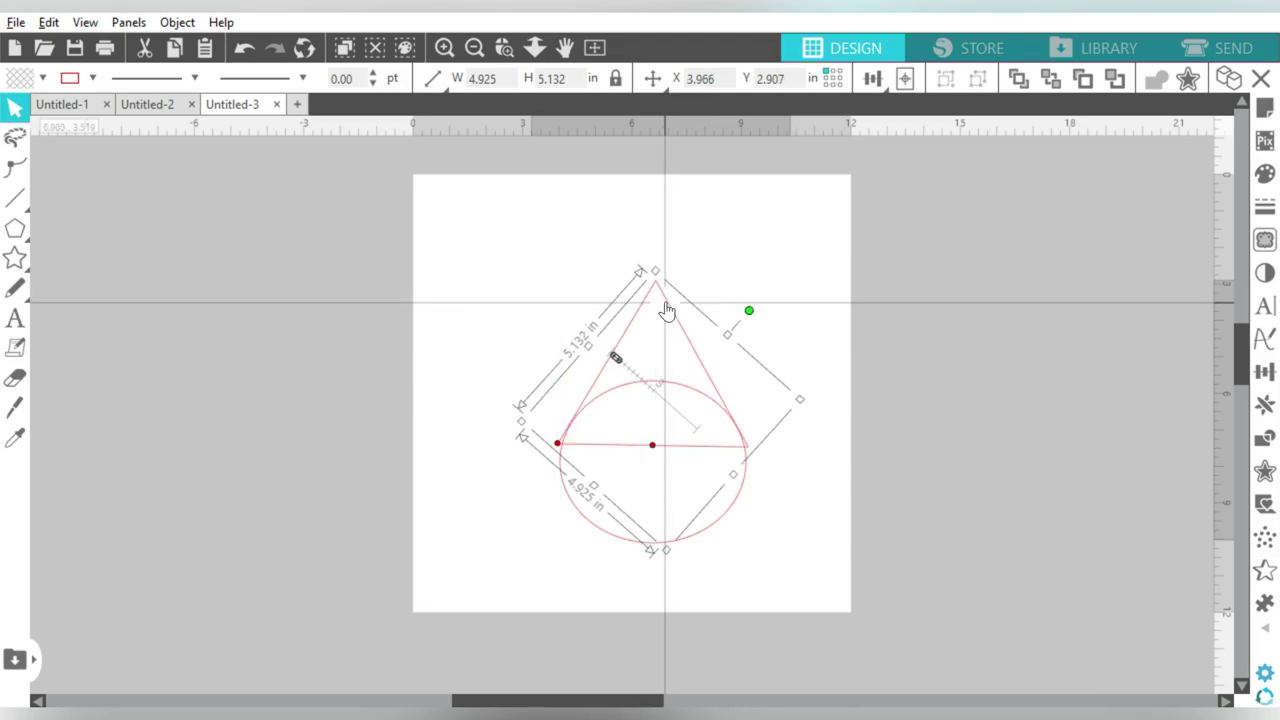
pyautogui.click(504, 47)
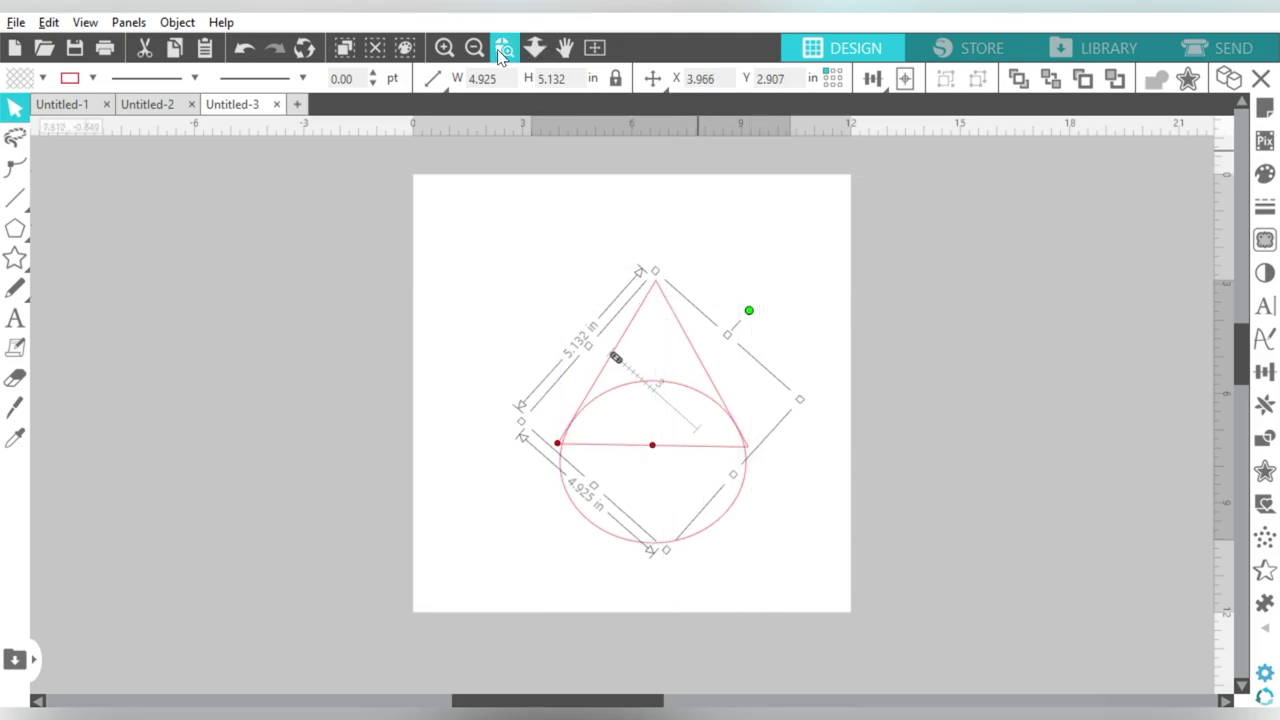
pyautogui.moveTo(434, 263); pyautogui.dragTo(880, 572)
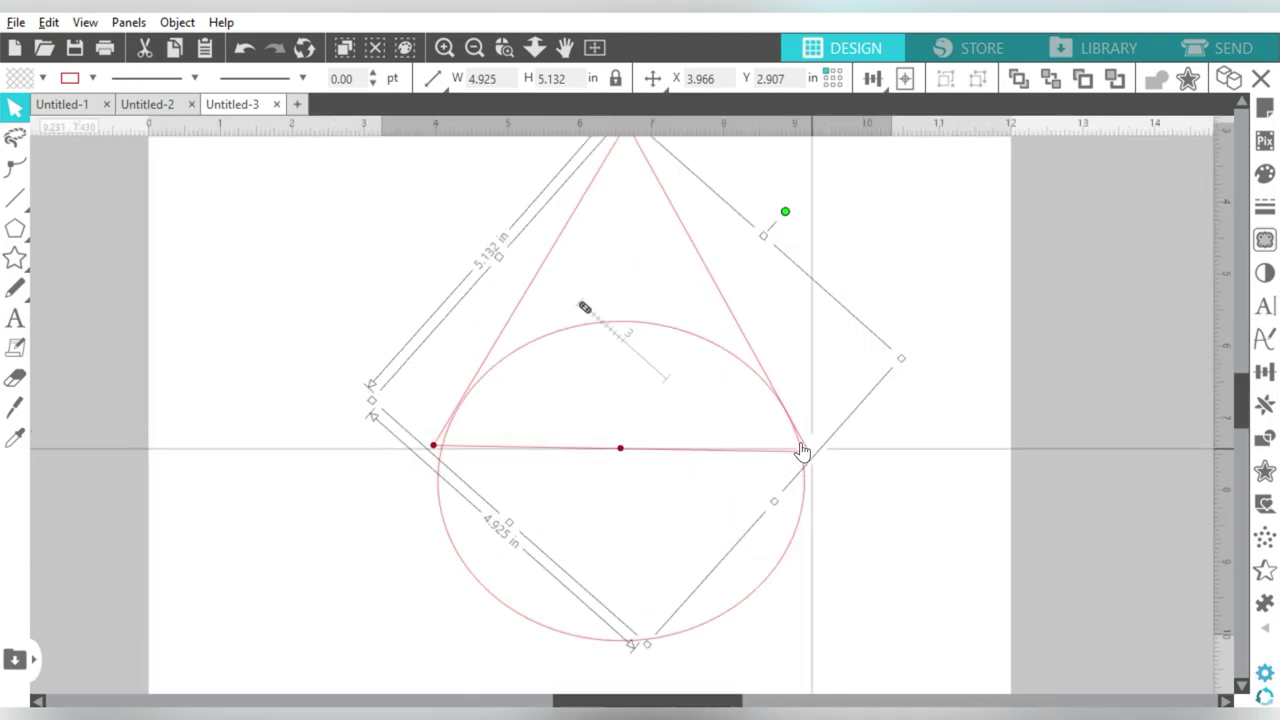
pyautogui.moveTo(801, 447); pyautogui.dragTo(808, 452)
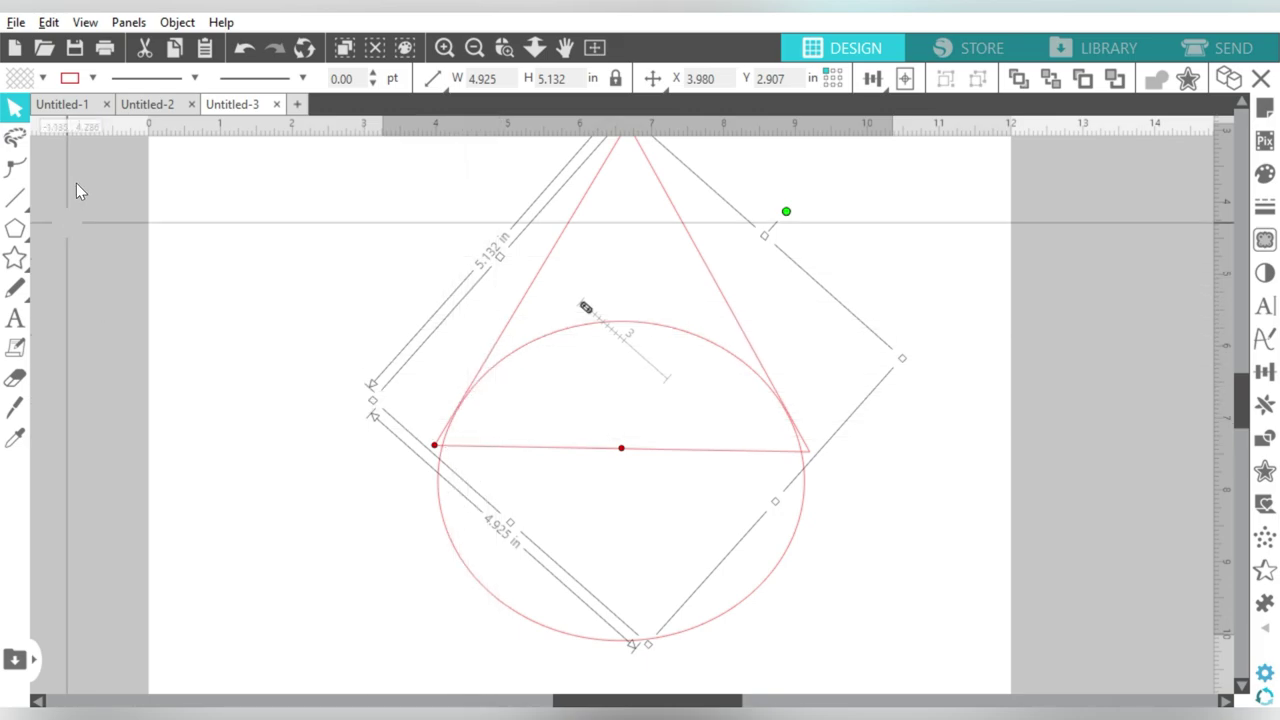
# Knife-cut along the triangle's base and delete the circle's upper arc, base line and corner scraps.
pyautogui.click(15, 407)
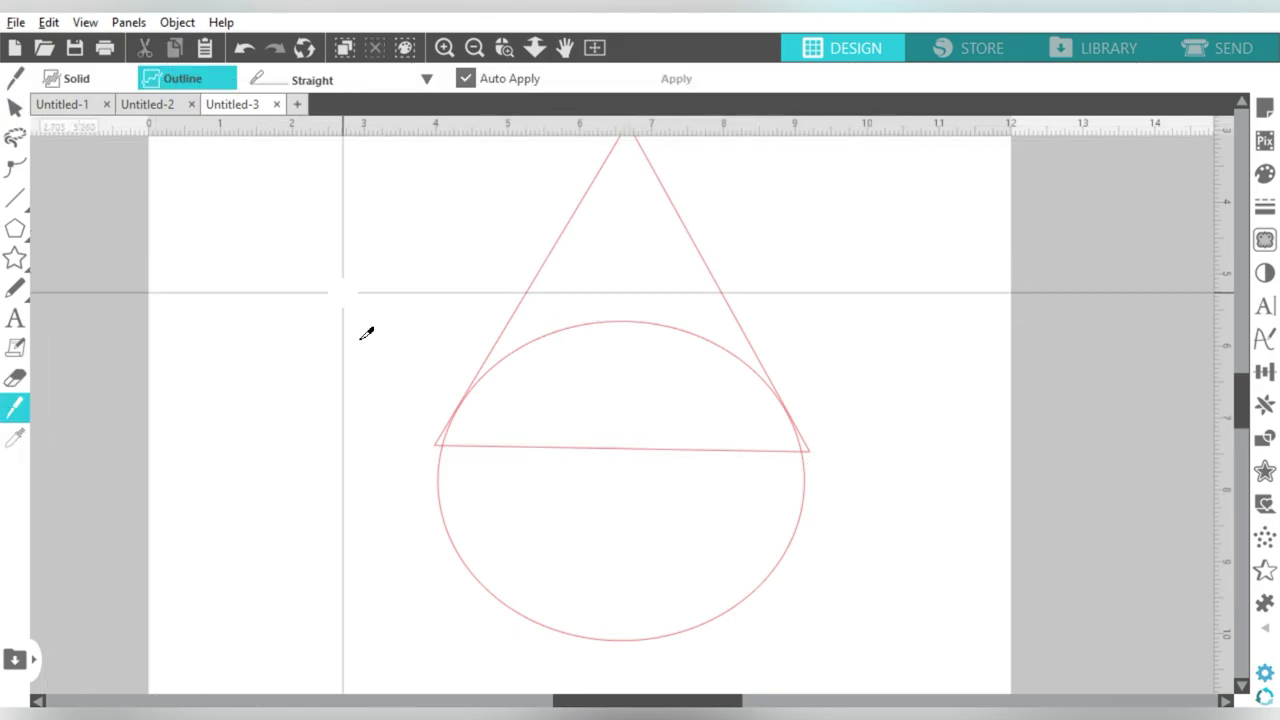
pyautogui.moveTo(398, 410); pyautogui.dragTo(858, 410)
pyautogui.click(631, 325)
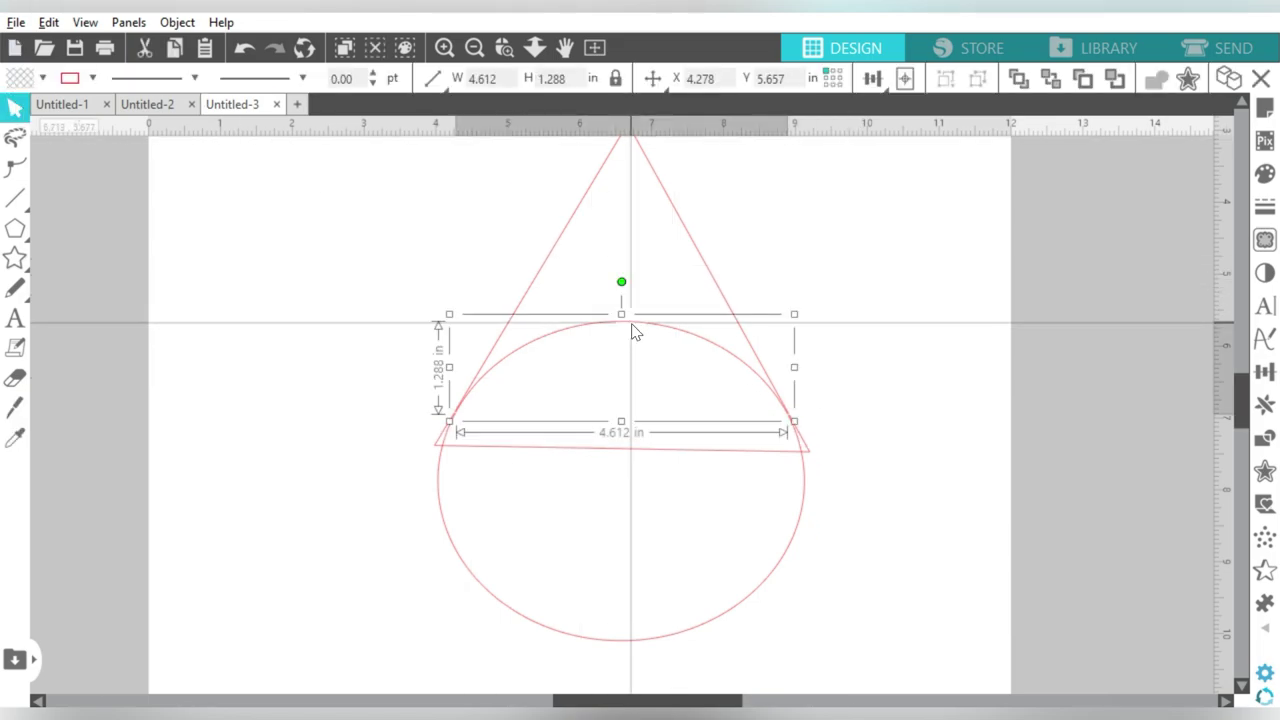
pyautogui.press('Delete')
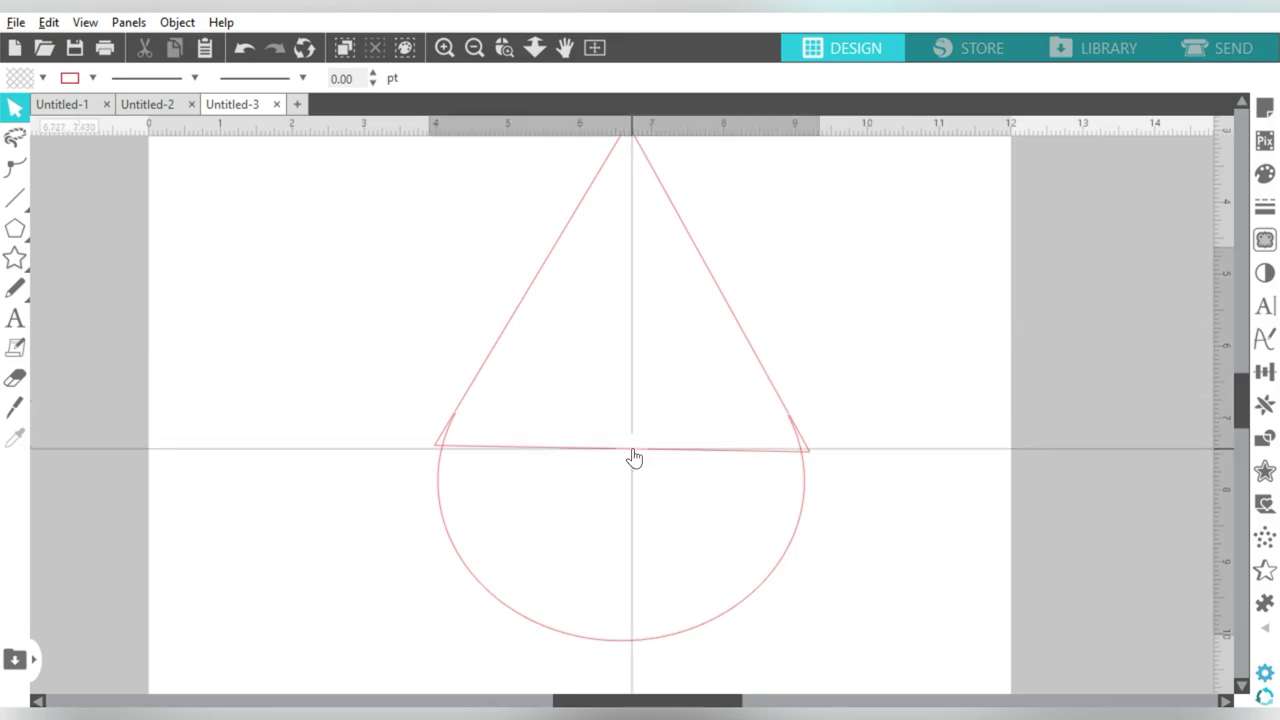
pyautogui.click(634, 449)
pyautogui.press('Delete')
pyautogui.click(438, 448)
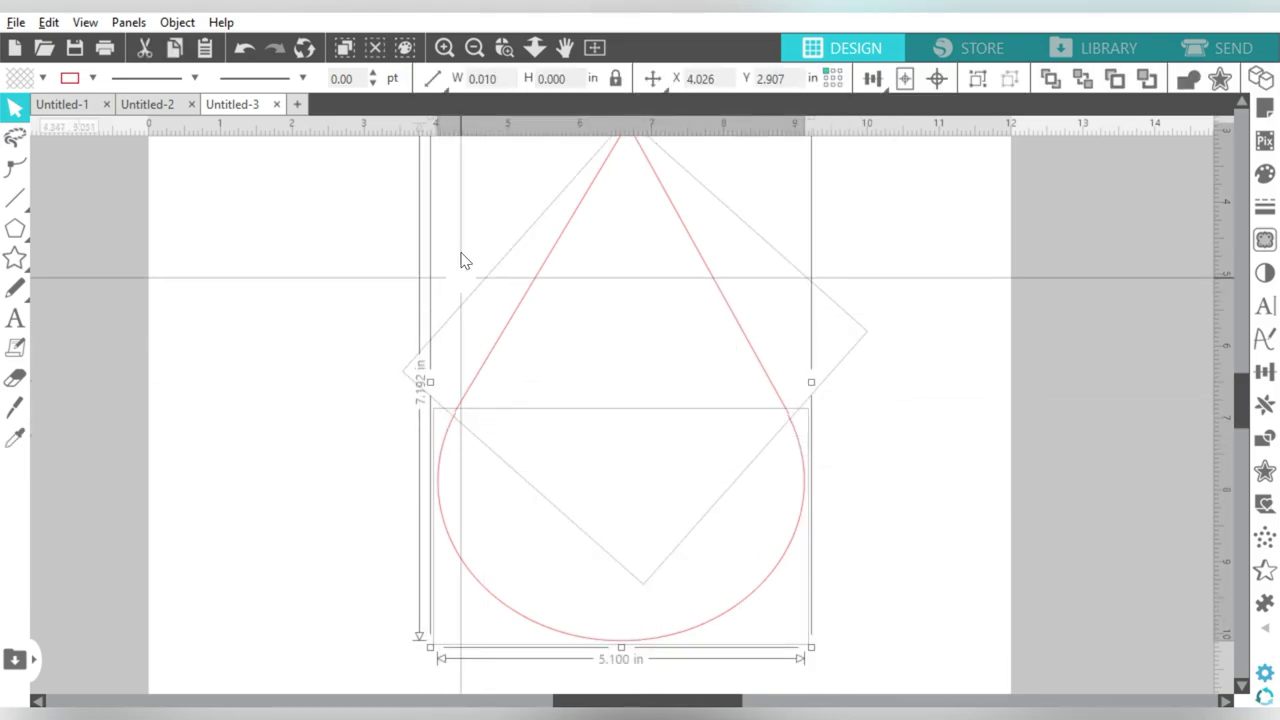
# Make a compound path of the sides and lower arc, then check the shoulder nodes.
pyautogui.rightClick(765, 358)
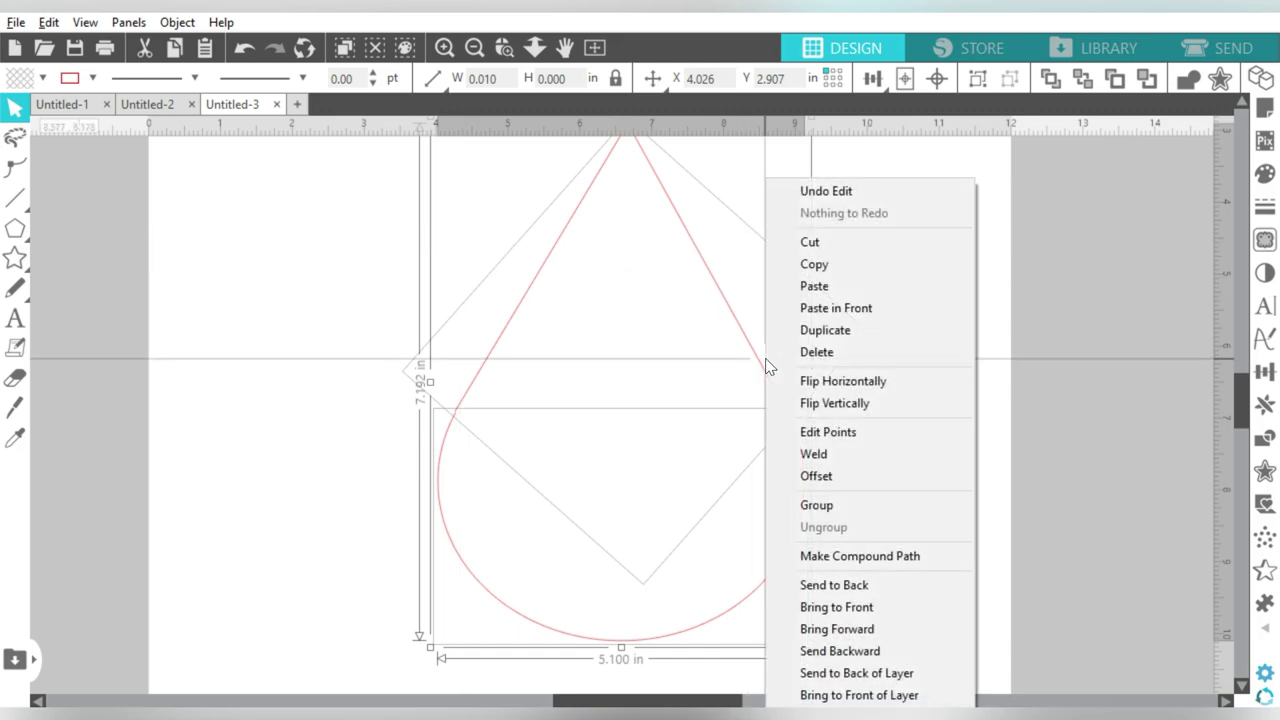
pyautogui.click(843, 558)
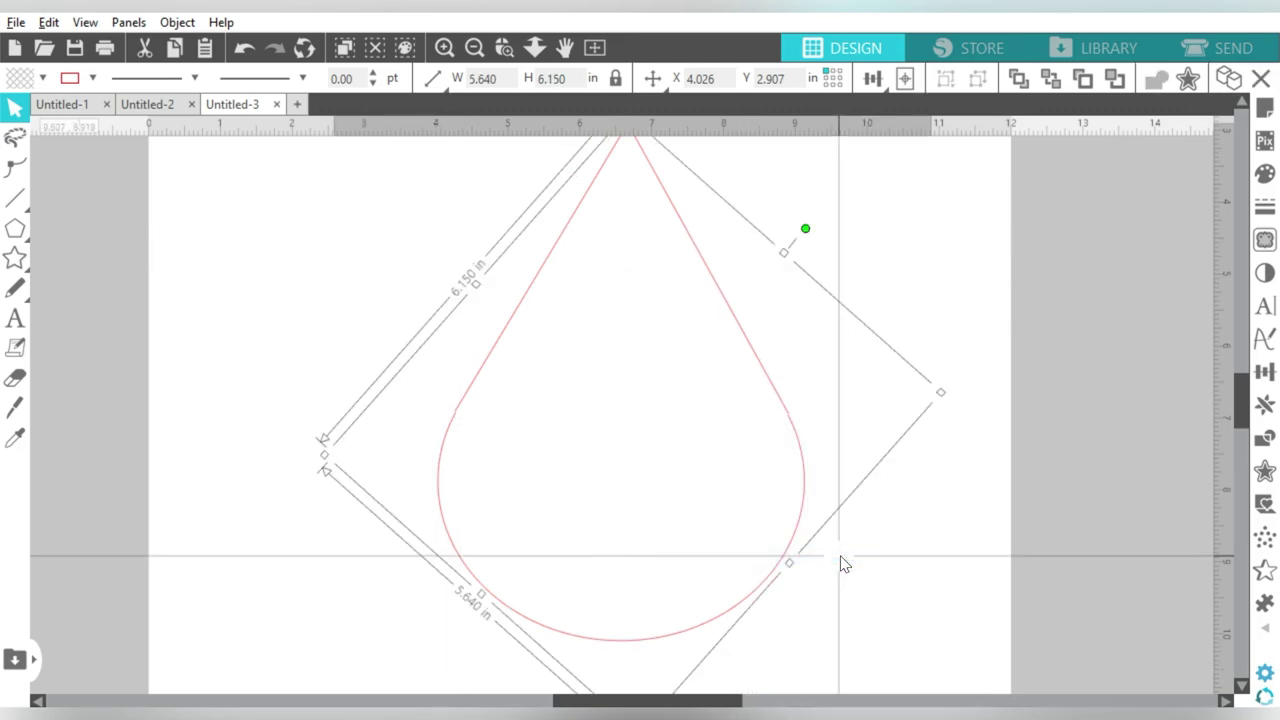
pyautogui.doubleClick(806, 471)
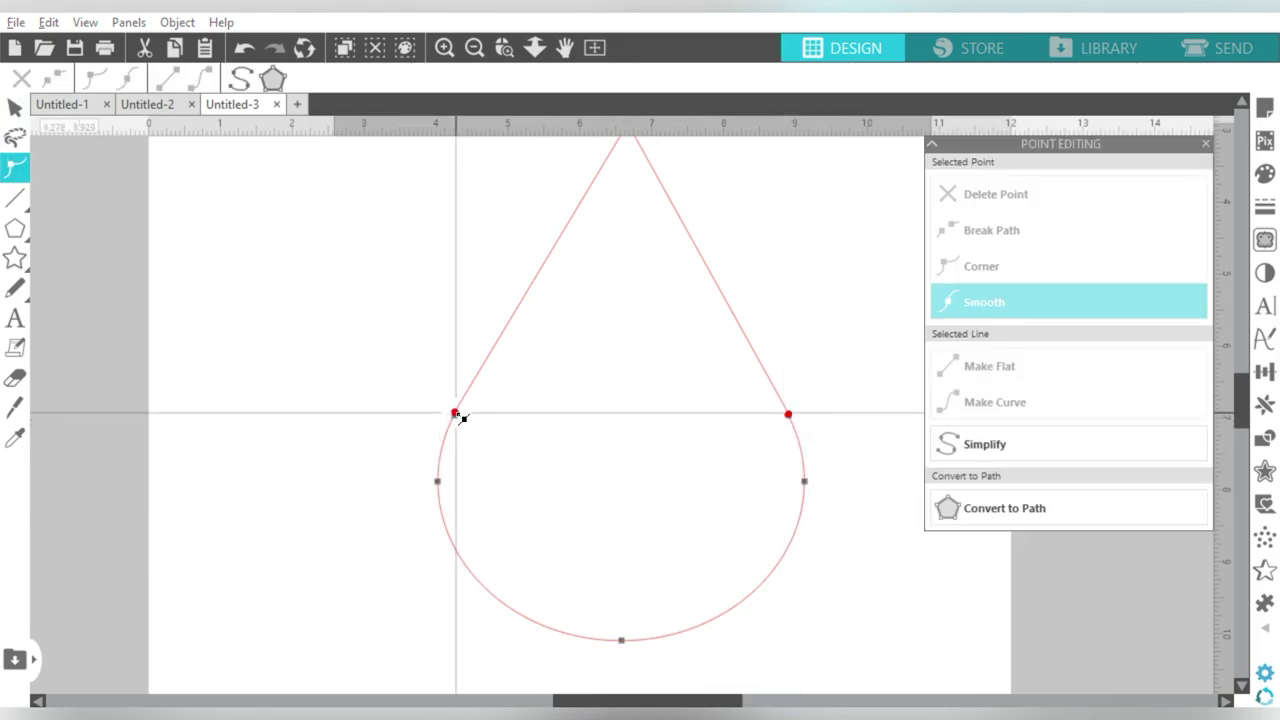
pyautogui.click(455, 413)
pyautogui.click(455, 415)
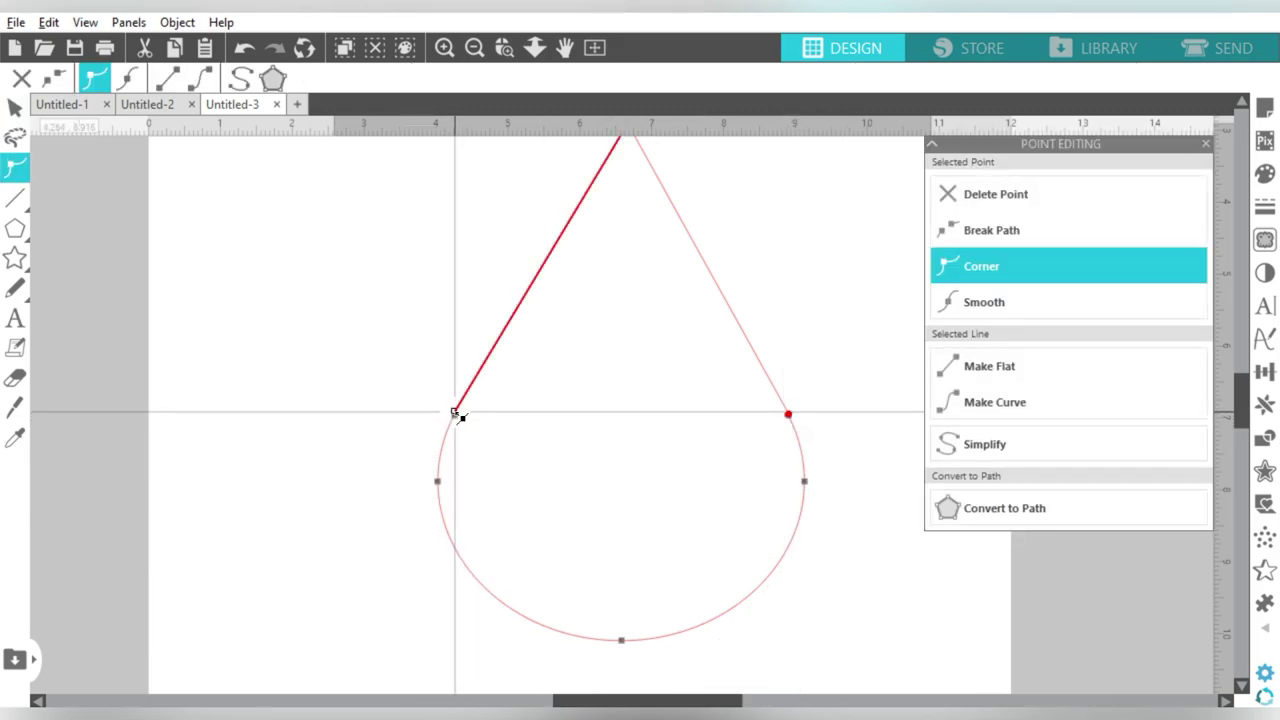
pyautogui.click(790, 416)
pyautogui.click(828, 353)
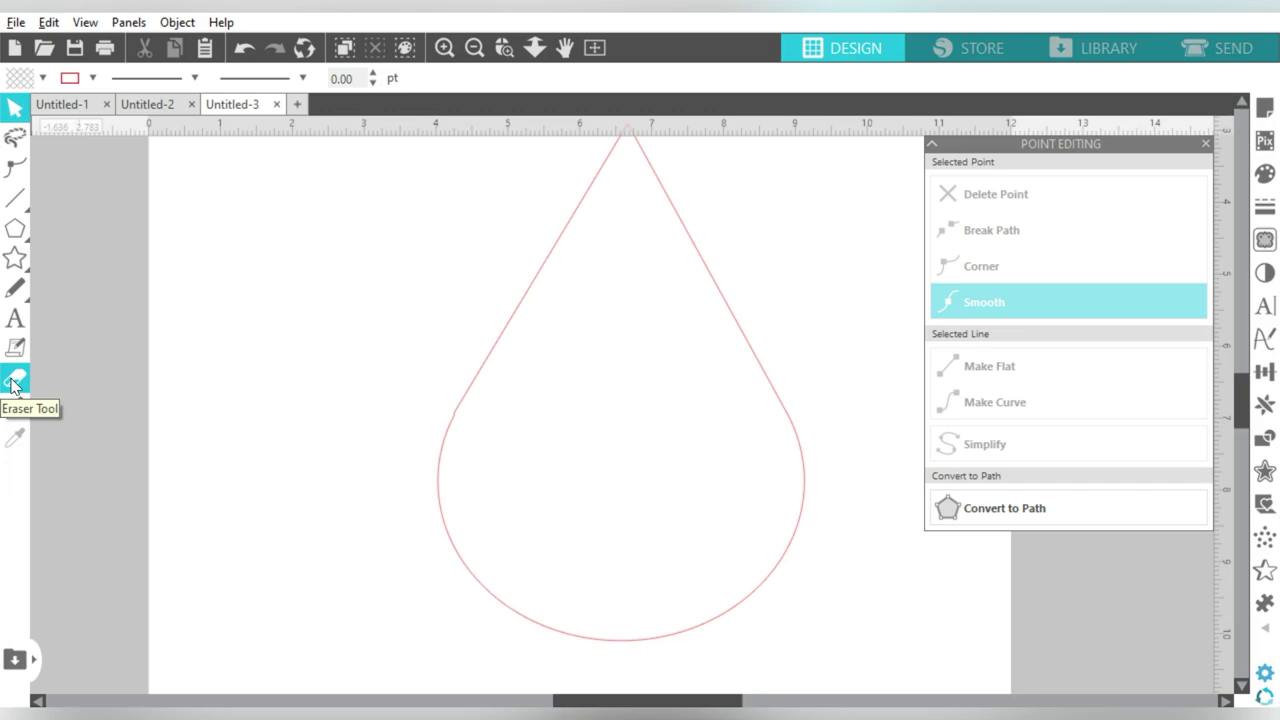
# Zoom out to the full page and drag the teardrop off to the bottom right.
pyautogui.click(534, 47)
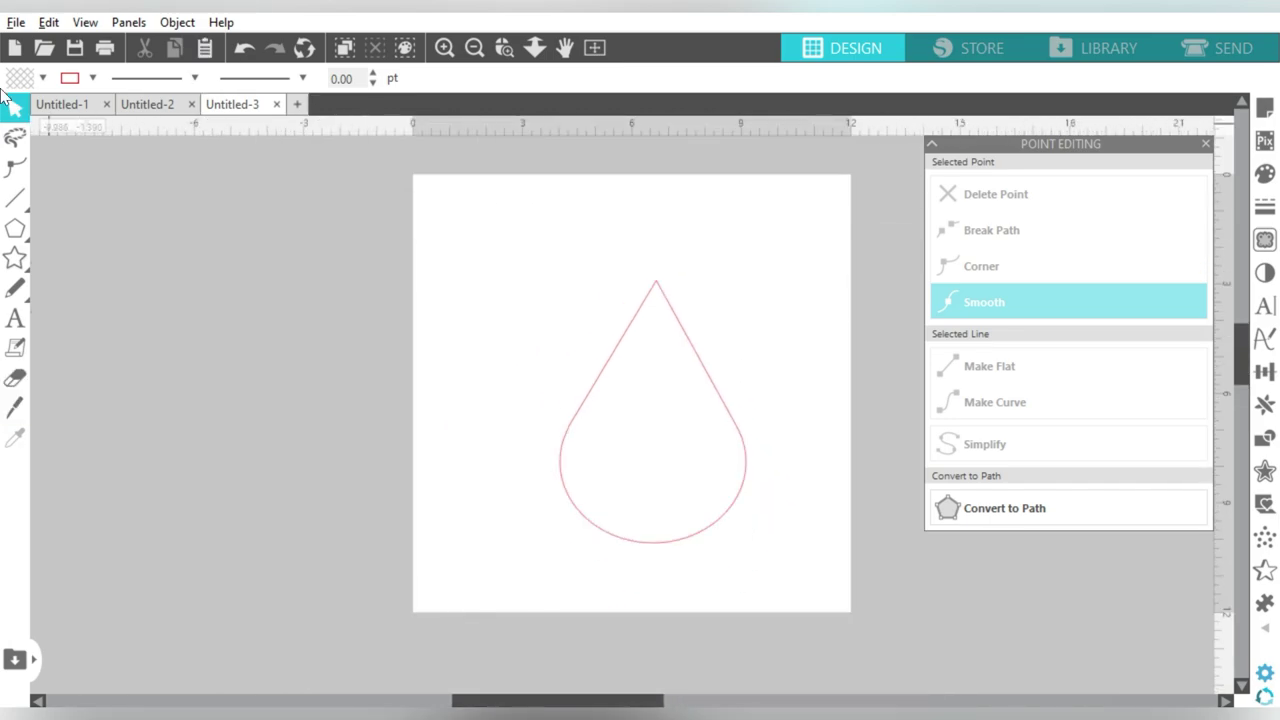
pyautogui.click(15, 107)
pyautogui.click(700, 458)
pyautogui.moveTo(700, 458); pyautogui.dragTo(1210, 702)
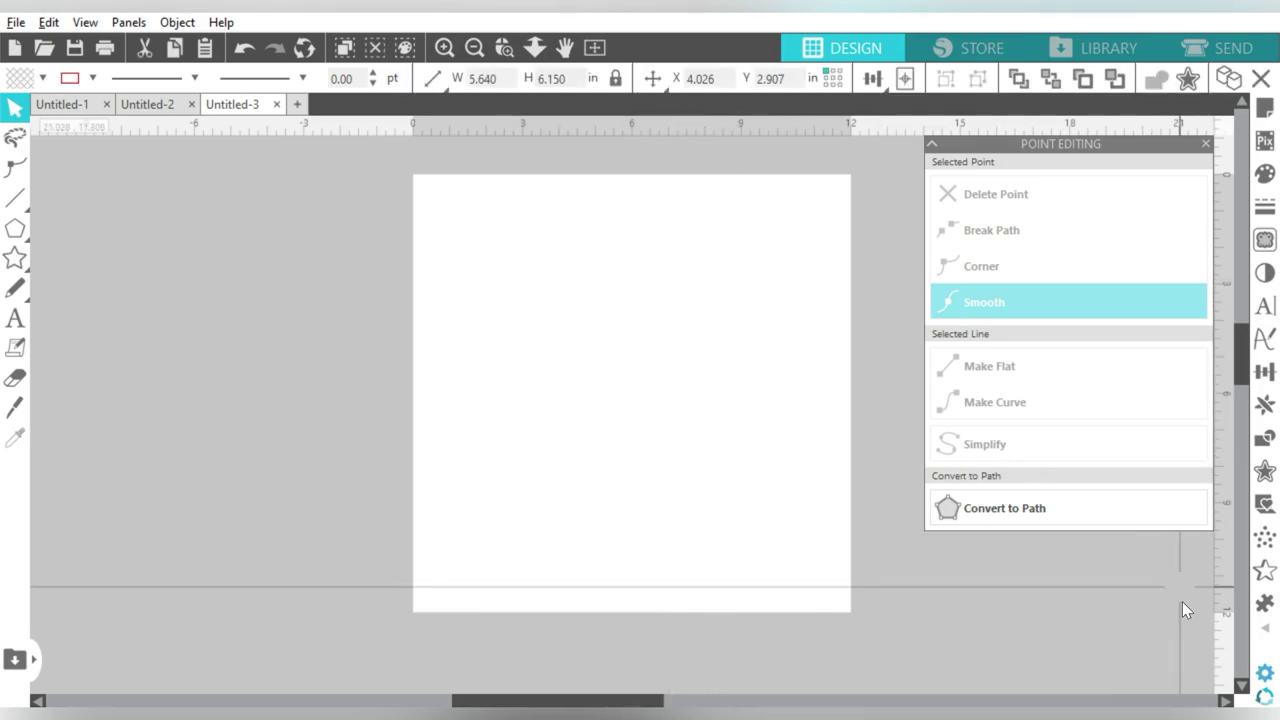